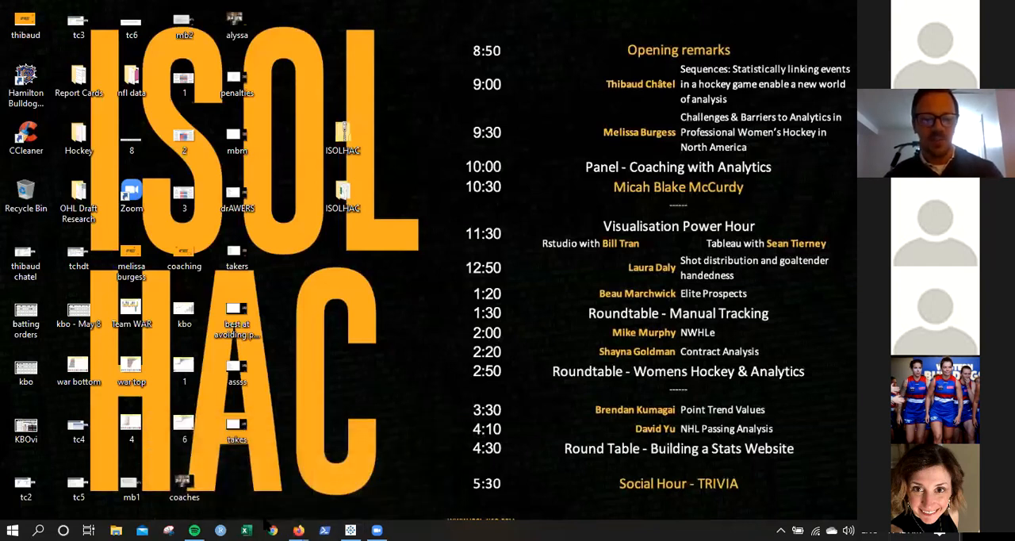
Switch to the main Firefox window and load moneypuck.com in place of the Tableau tutorial slides.
mouse_move(298, 530)
click(328, 494)
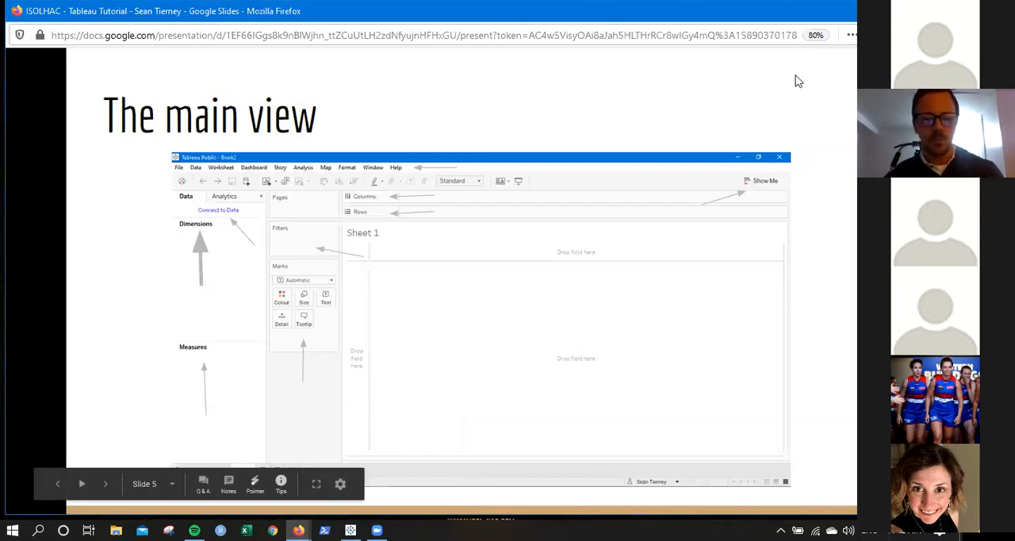
click(944, 12)
click(302, 522)
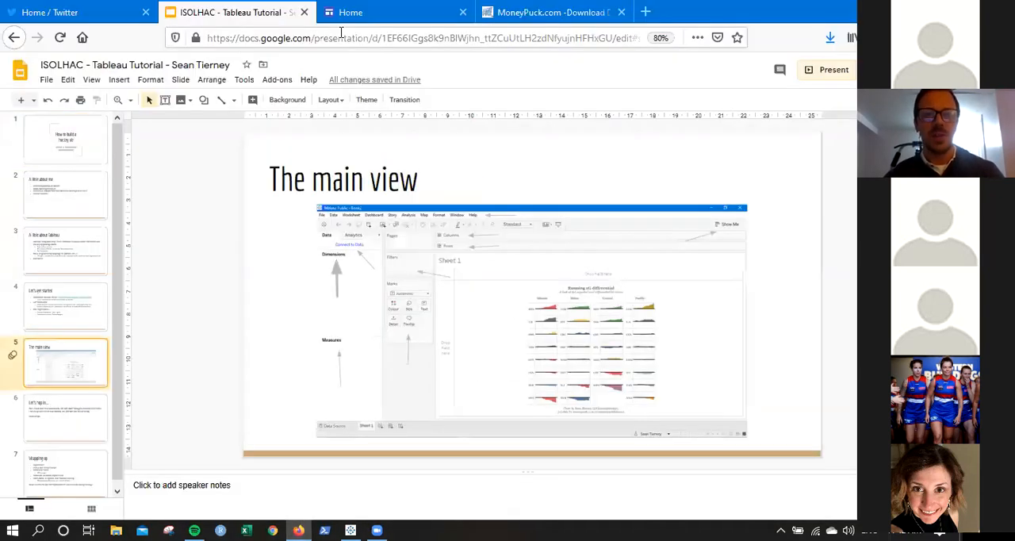
click(343, 14)
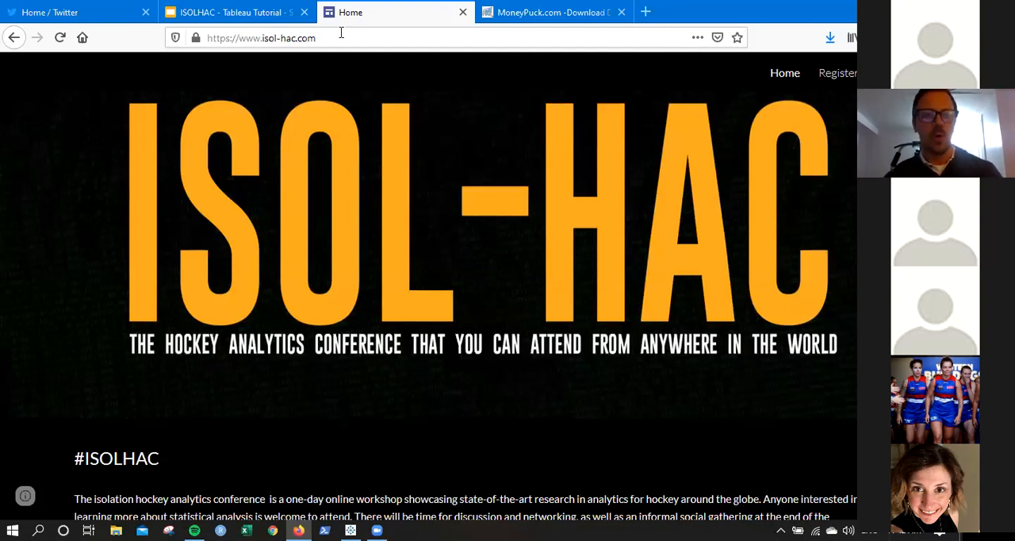
key(ctrl+Page_Up)
click(262, 38)
text(moneypuck.com)
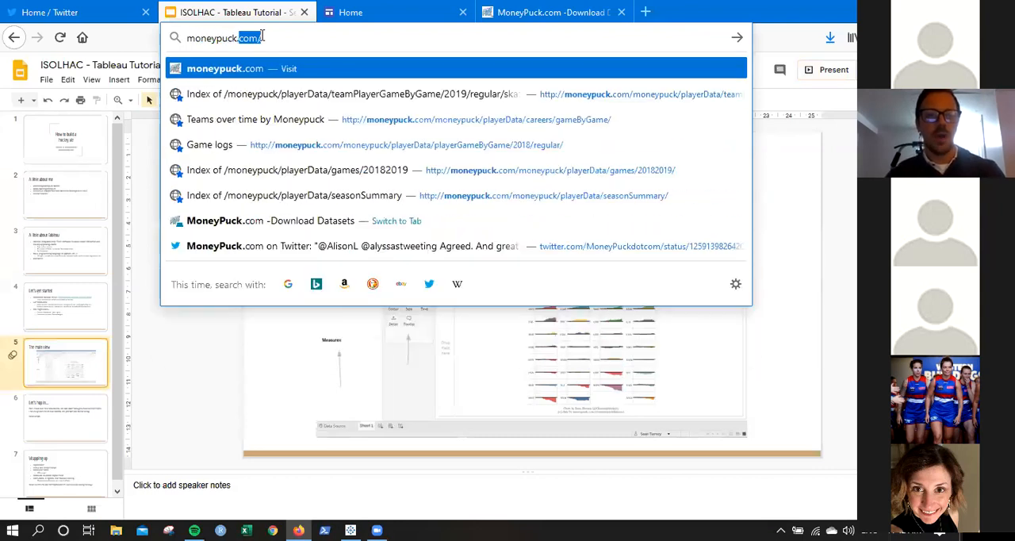
key(Return)
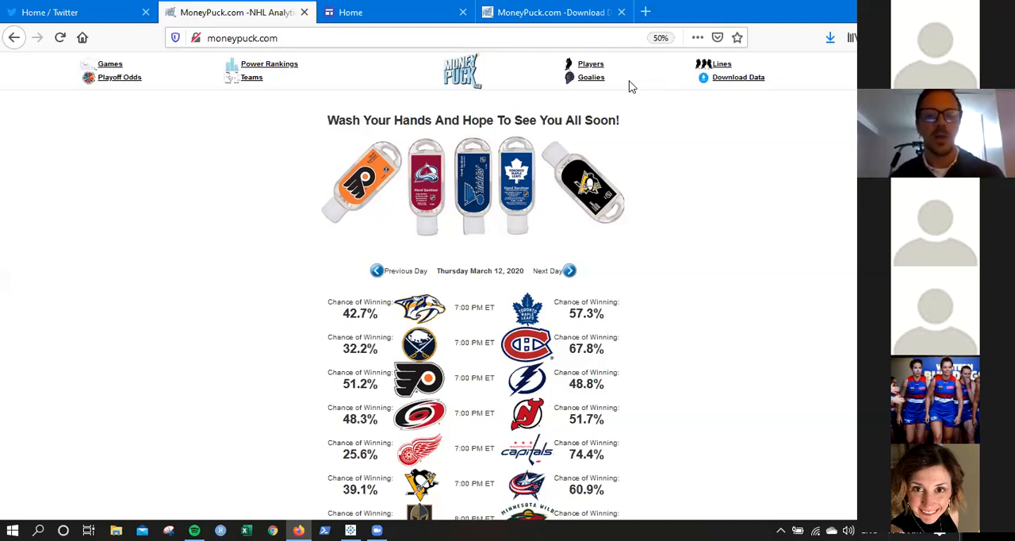
Download the 2019-2020 season's Team Level dataset from MoneyPuck's data download page.
click(733, 79)
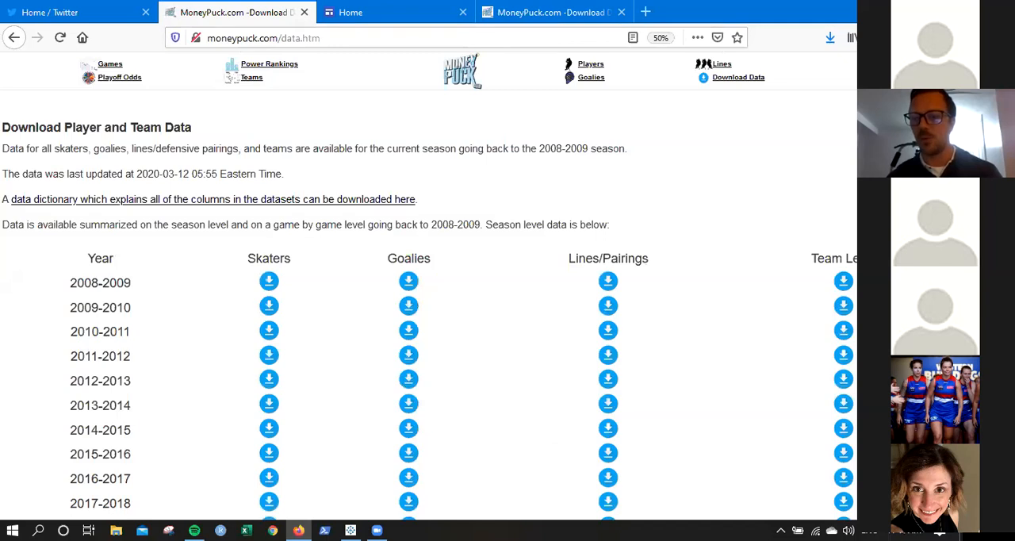
scroll(429, 310, down, 5)
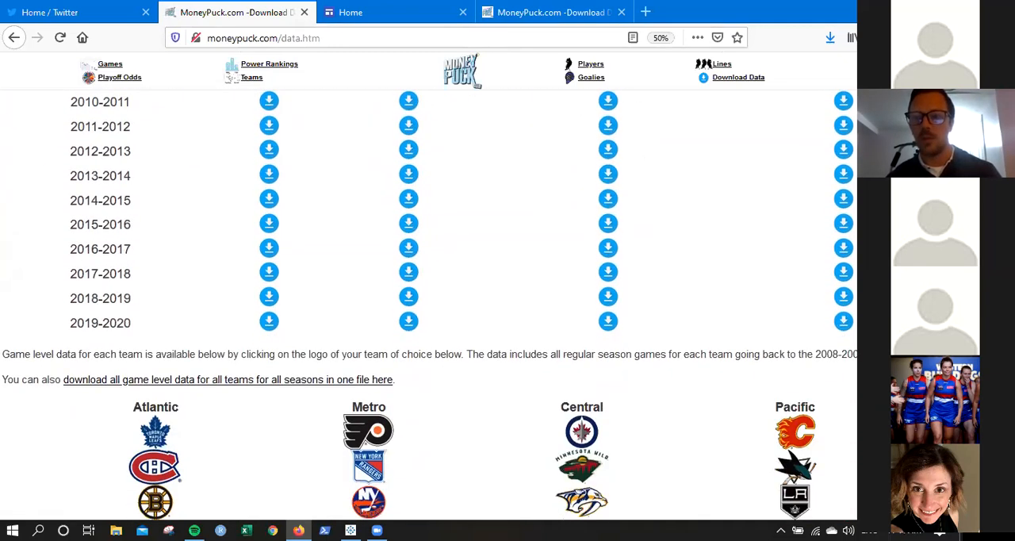
scroll(790, 516, up, 2)
scroll(789, 516, up, 1)
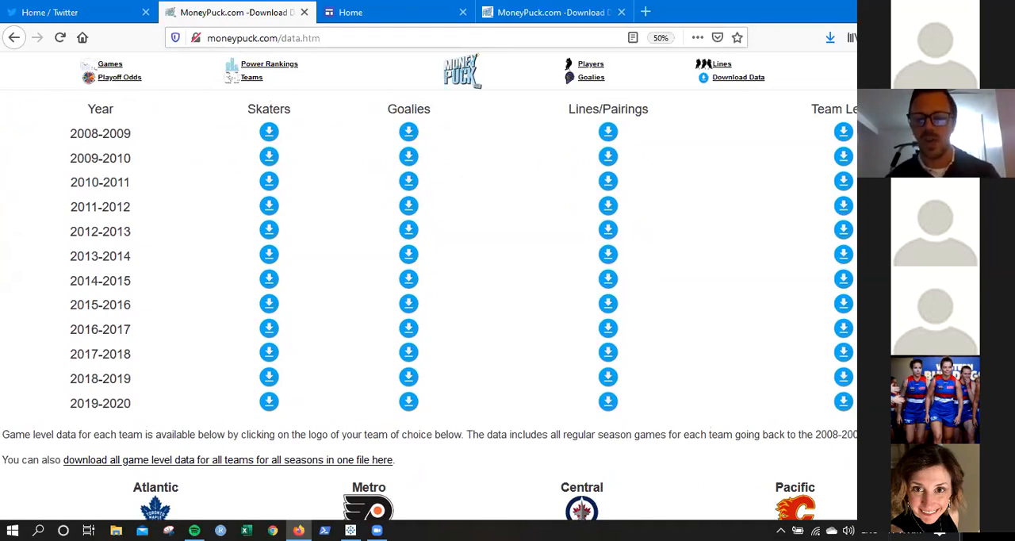
click(844, 403)
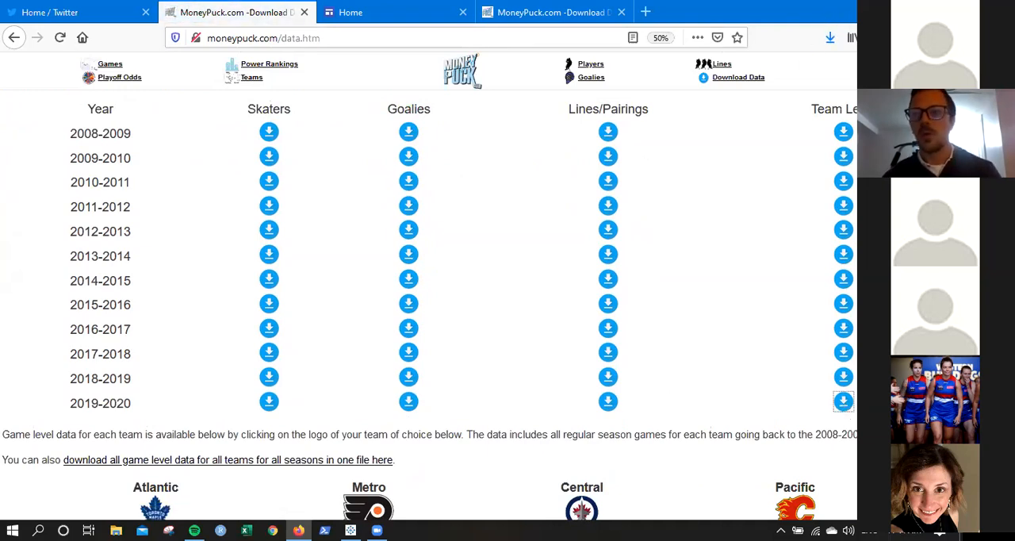
Switch to Tableau Public, connect to the teams text file in the Downloads folder, and open Sheet 1.
key(super+d)
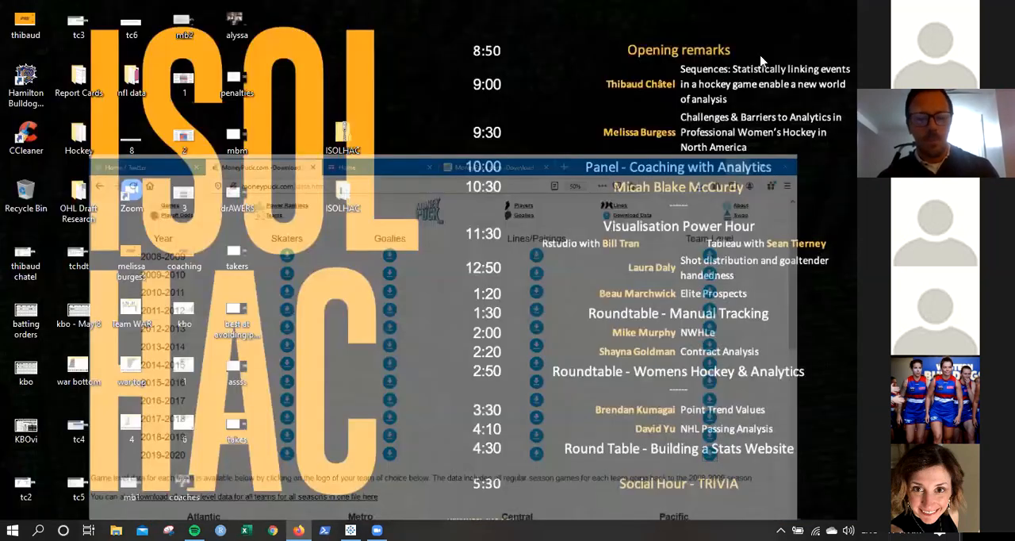
mouse_move(352, 525)
click(331, 488)
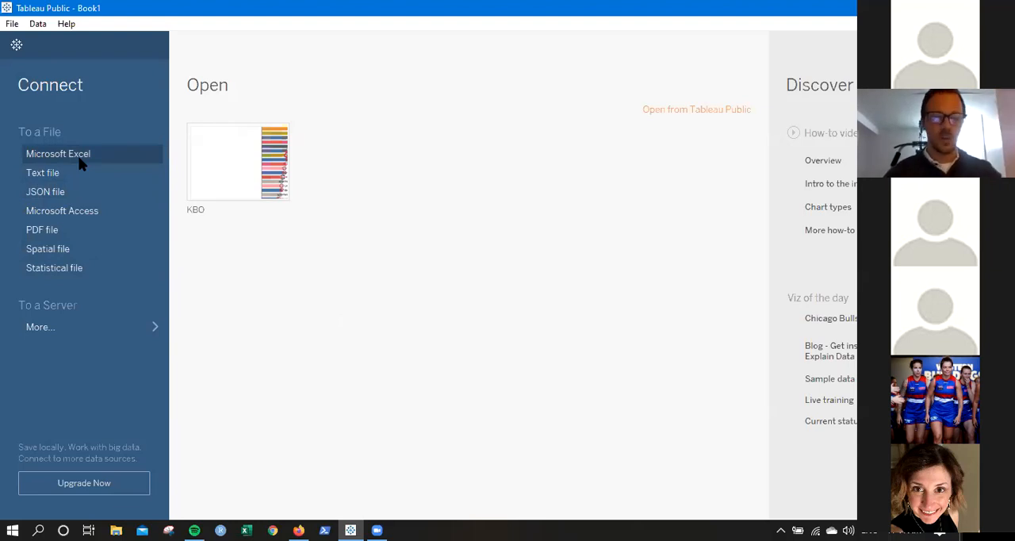
click(61, 175)
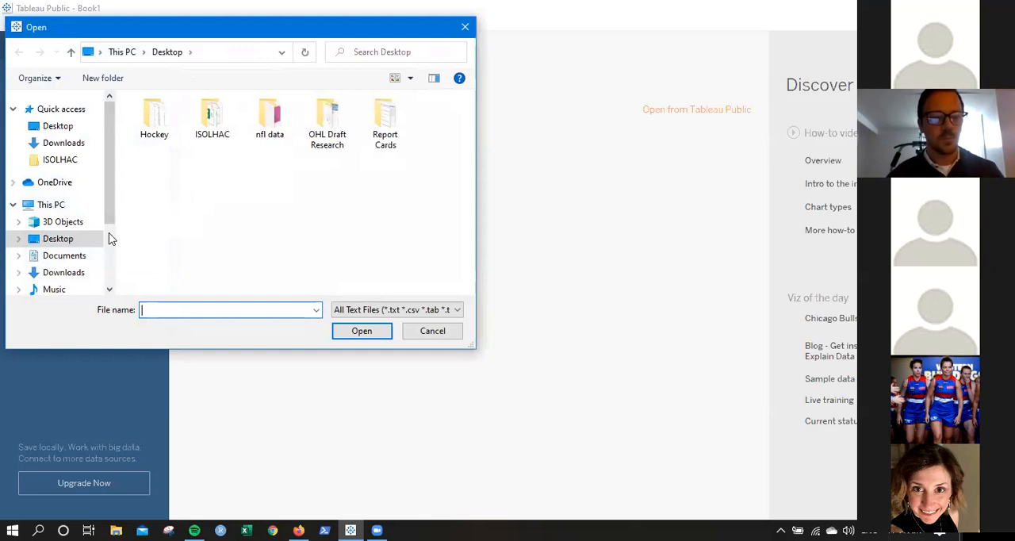
click(70, 278)
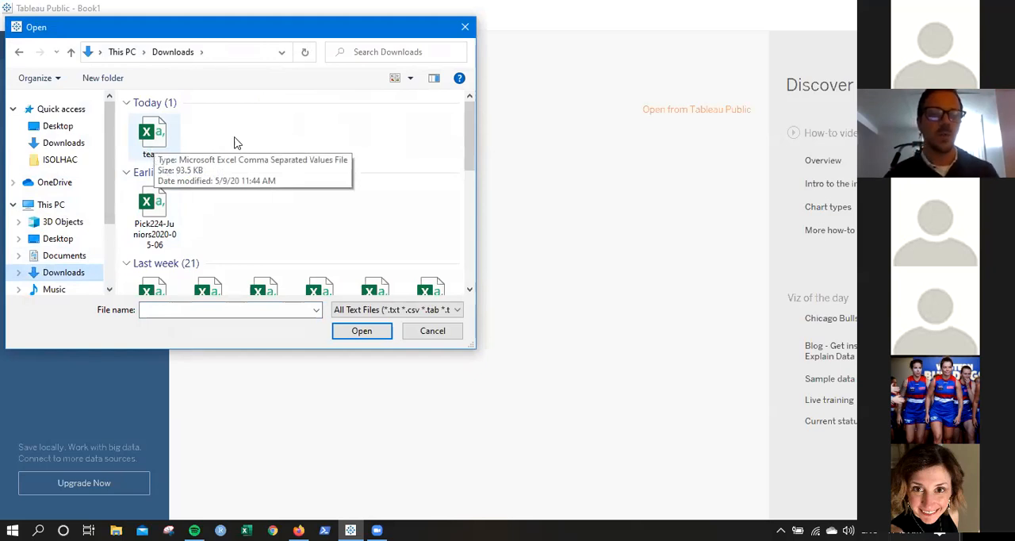
click(159, 142)
double_click(158, 142)
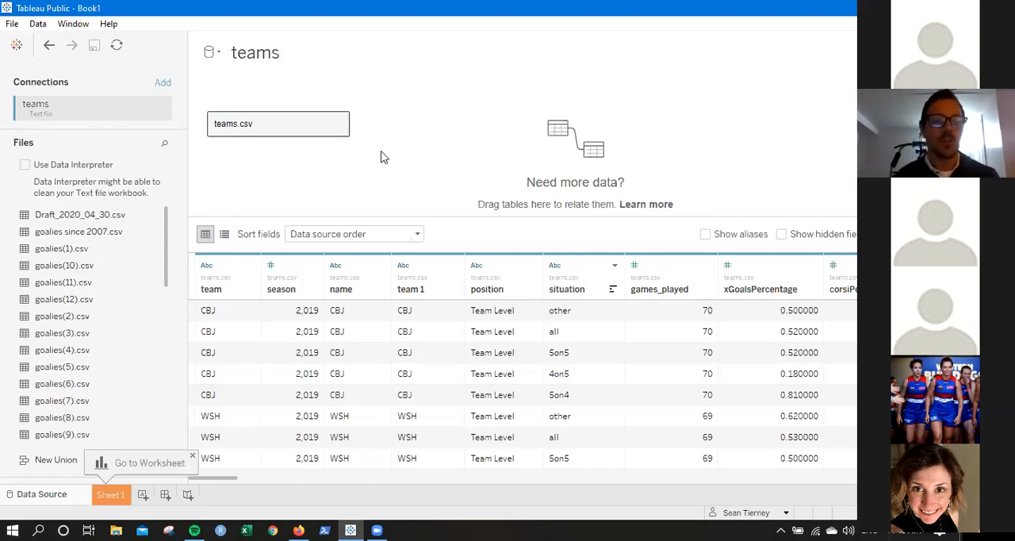
drag(88, 282, 36, 321)
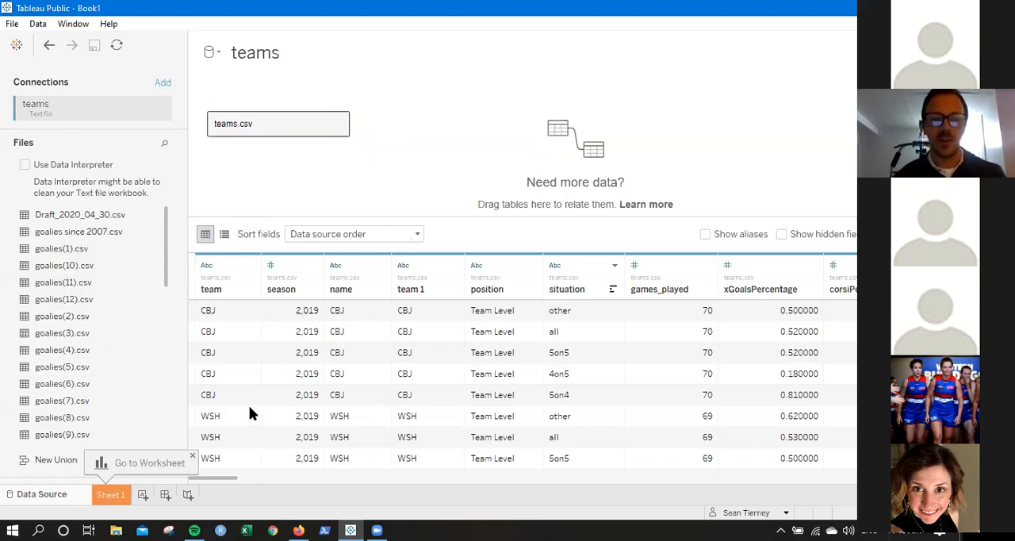
click(111, 495)
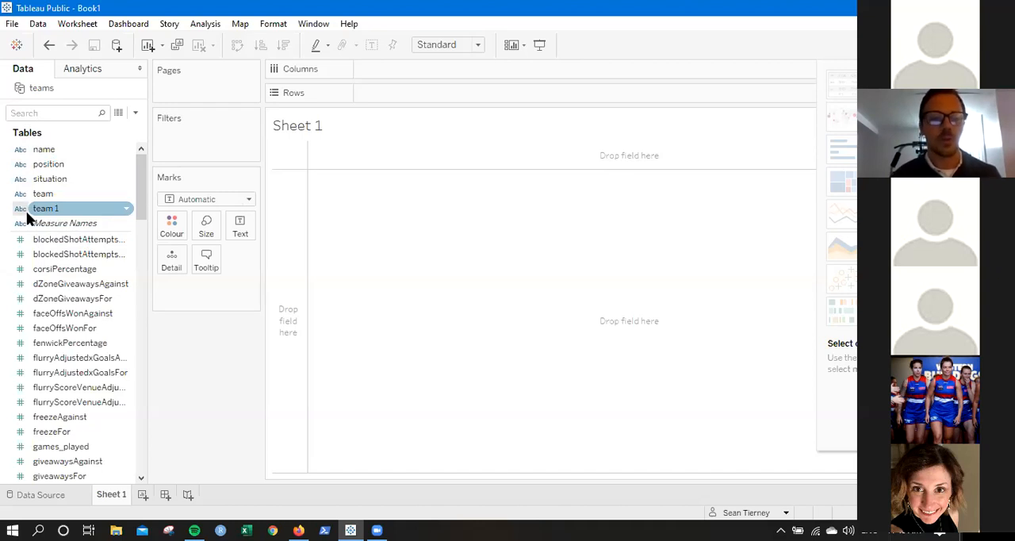
Examine the data type options of the position field and look through the dimensions and measures available in the teams data.
click(20, 167)
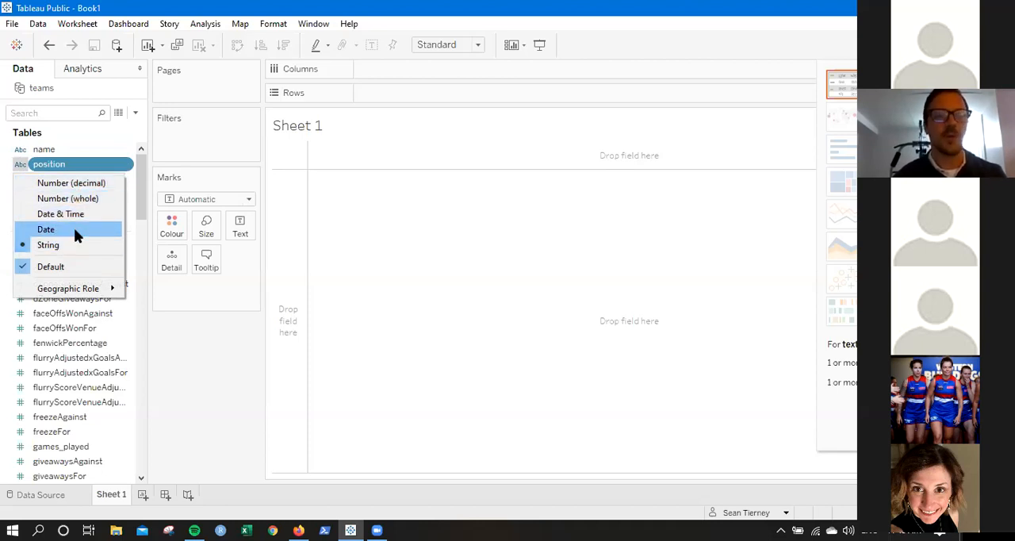
click(358, 262)
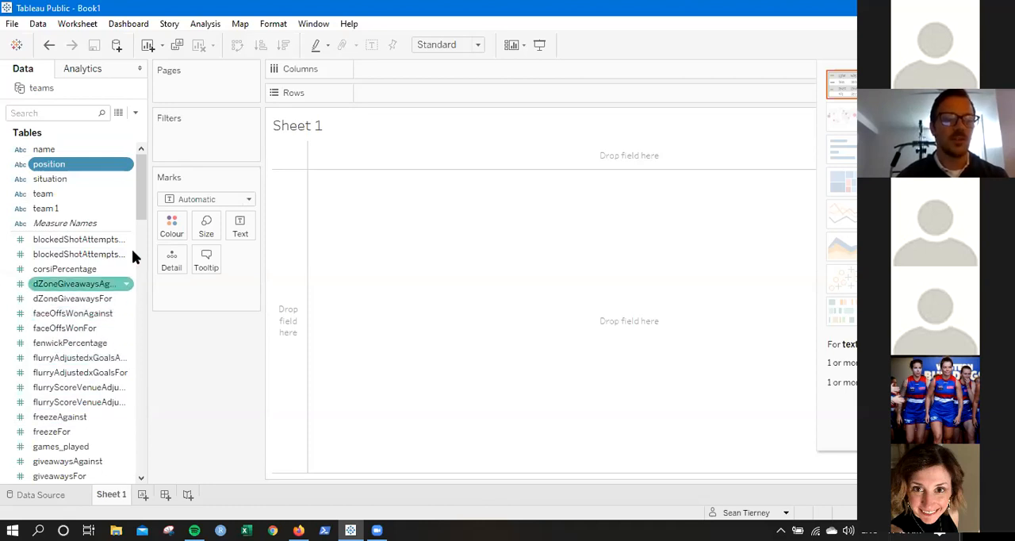
drag(140, 211, 141, 458)
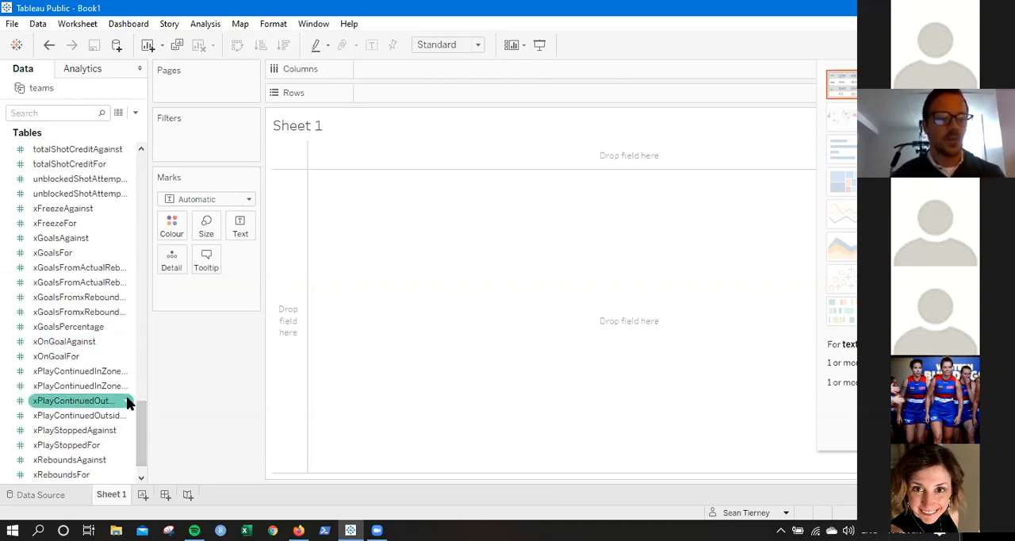
drag(141, 432, 141, 159)
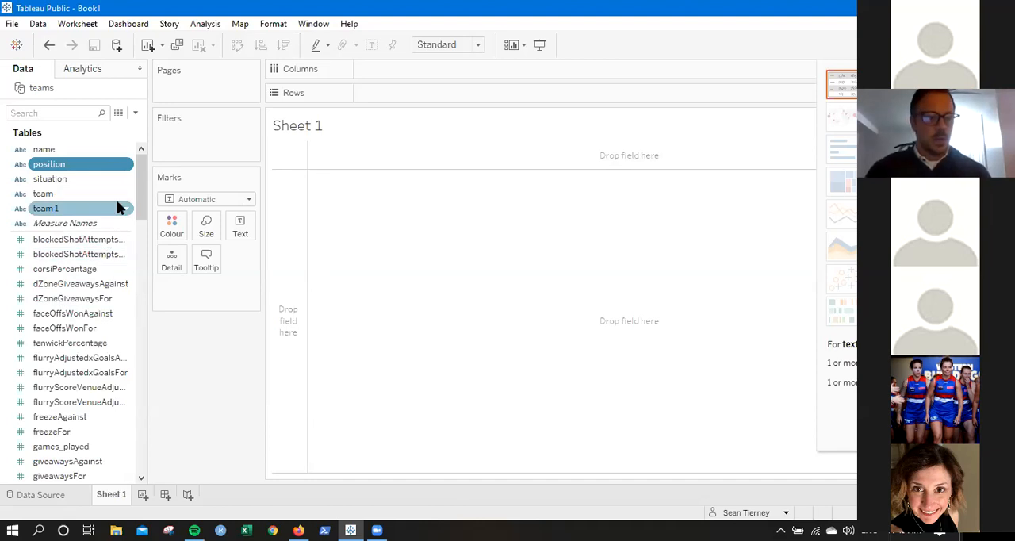
drag(139, 199, 147, 227)
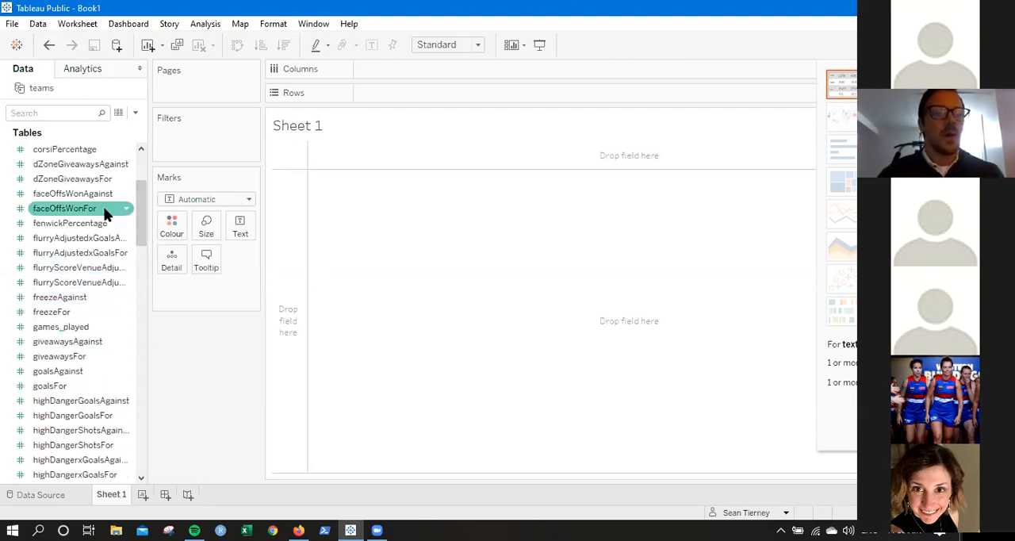
click(62, 285)
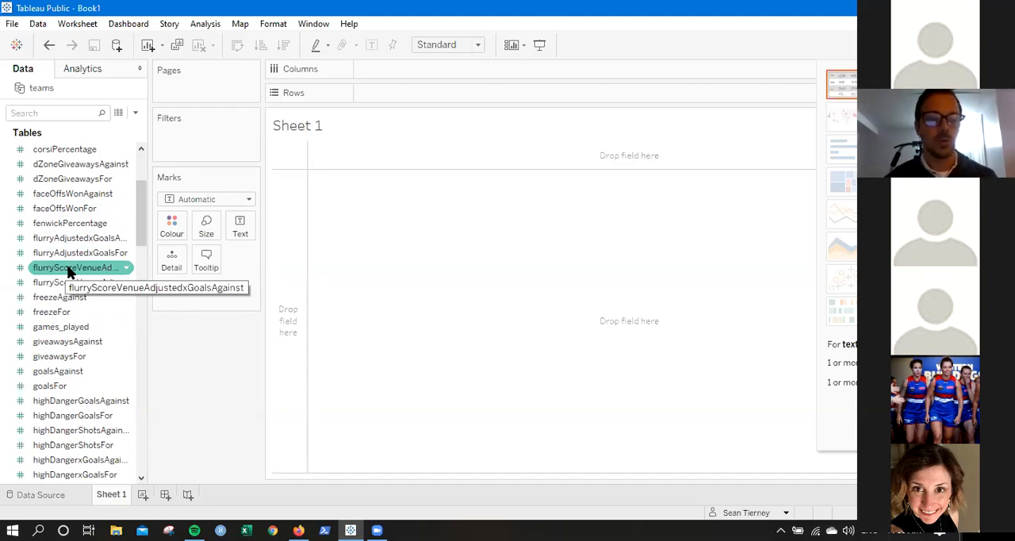
mouse_move(140, 227)
mouse_down()
mouse_move(140, 196)
mouse_move(142, 234)
mouse_up()
click(123, 240)
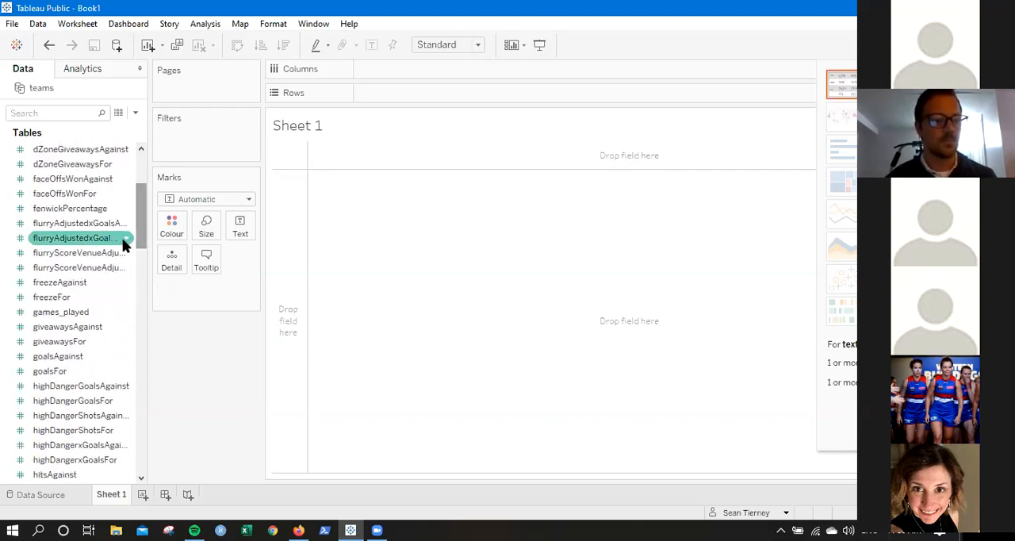
click(94, 254)
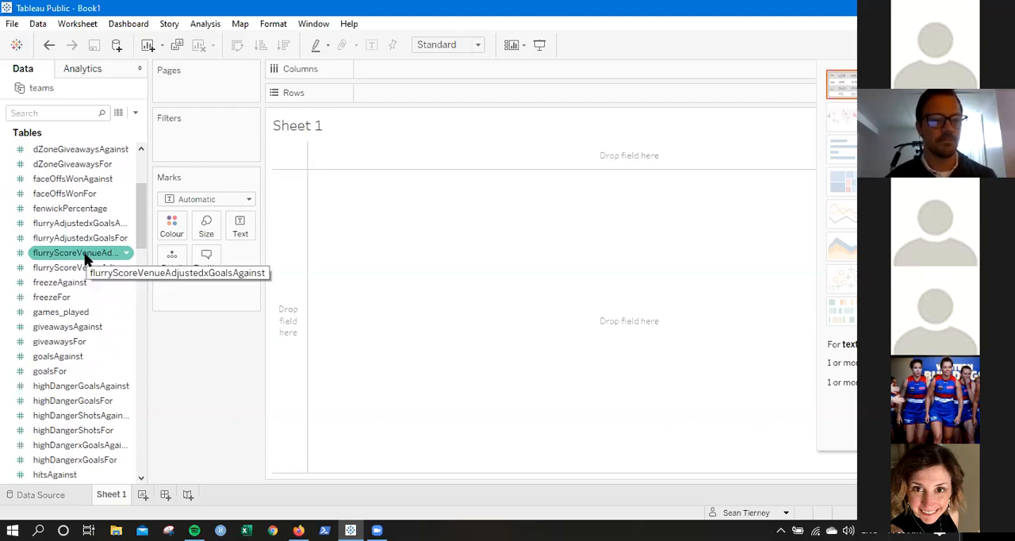
click(86, 267)
Plot scoreAdjustedShotsAttemptsFor on columns against scoreAdjustedShotsAttemptsAgainst on rows.
drag(141, 222, 145, 367)
click(88, 328)
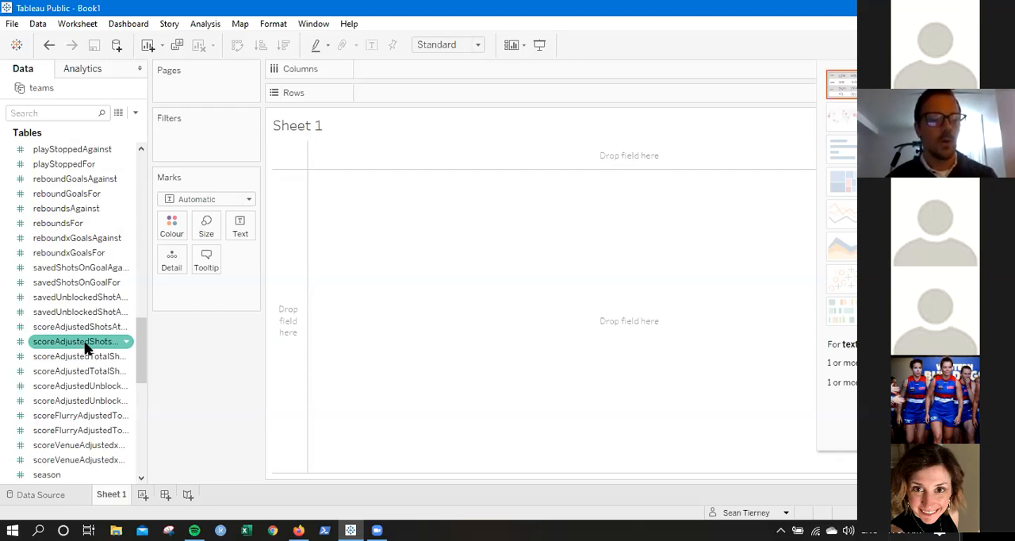
drag(125, 341, 440, 74)
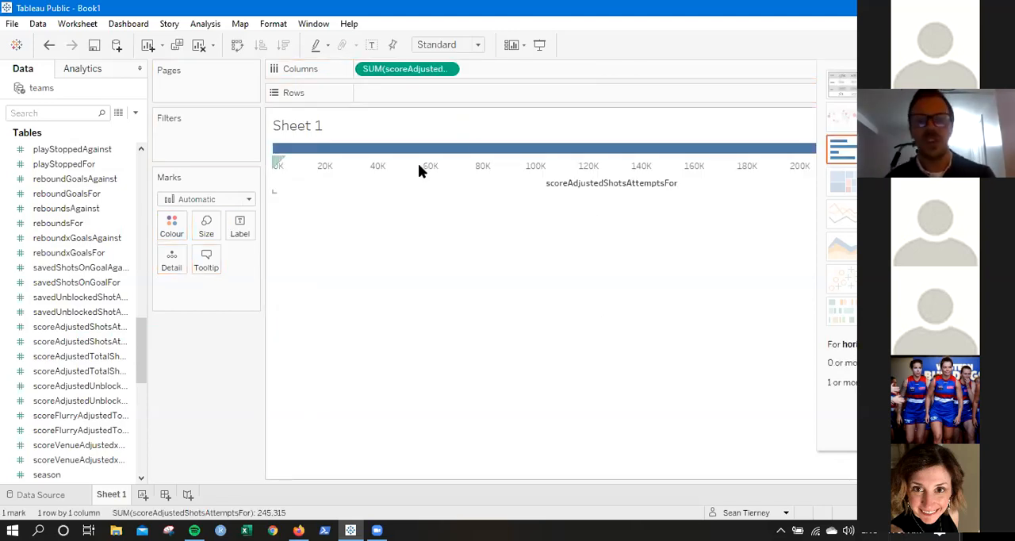
mouse_move(604, 152)
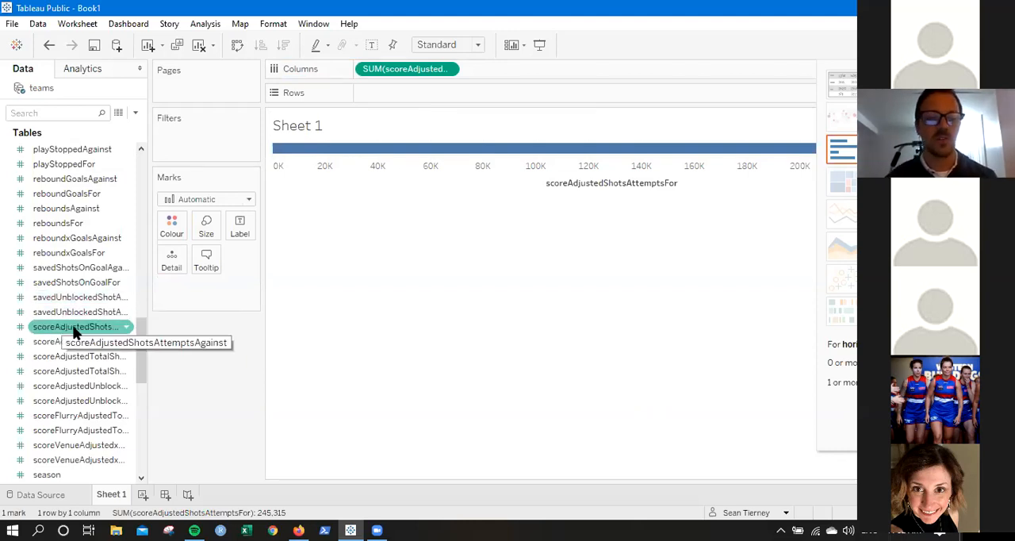
drag(75, 331, 204, 272)
drag(329, 230, 414, 94)
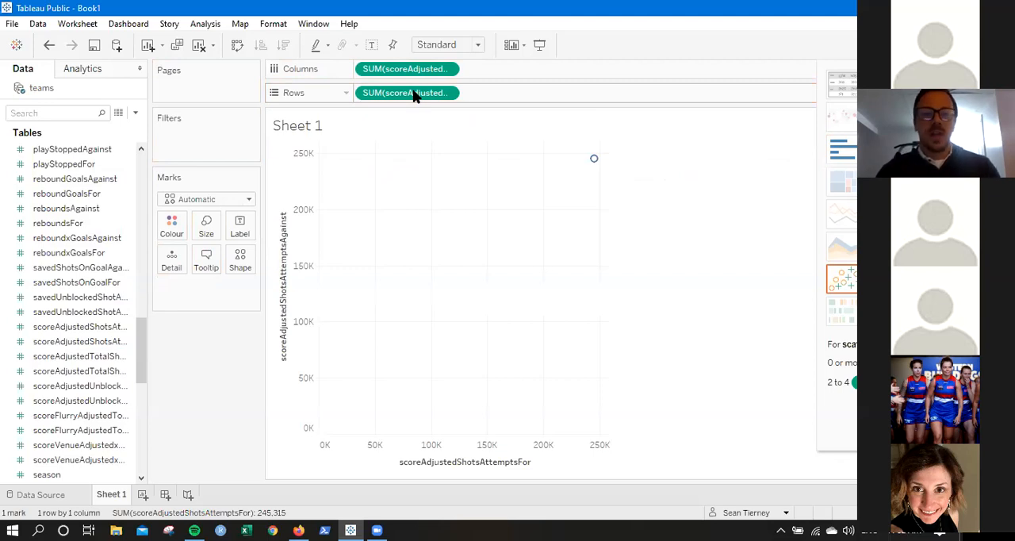
mouse_move(595, 161)
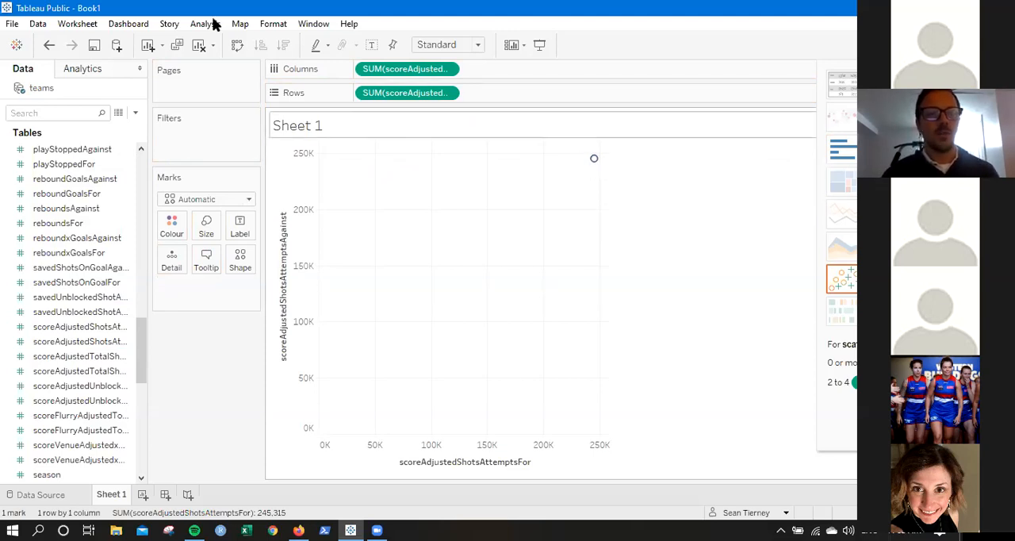
Split the scatter plot into one mark per team by adding the team field as the label.
click(92, 162)
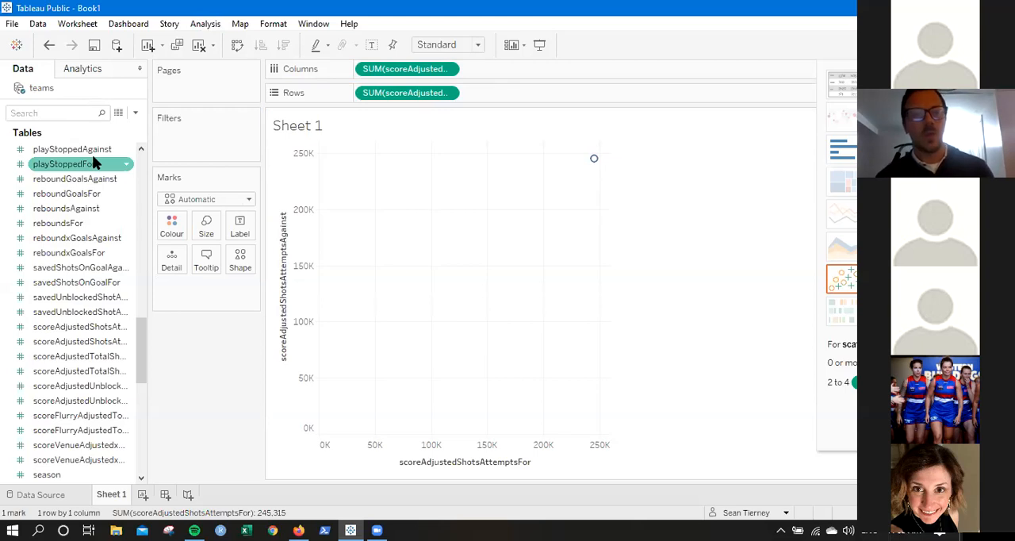
drag(142, 344, 143, 161)
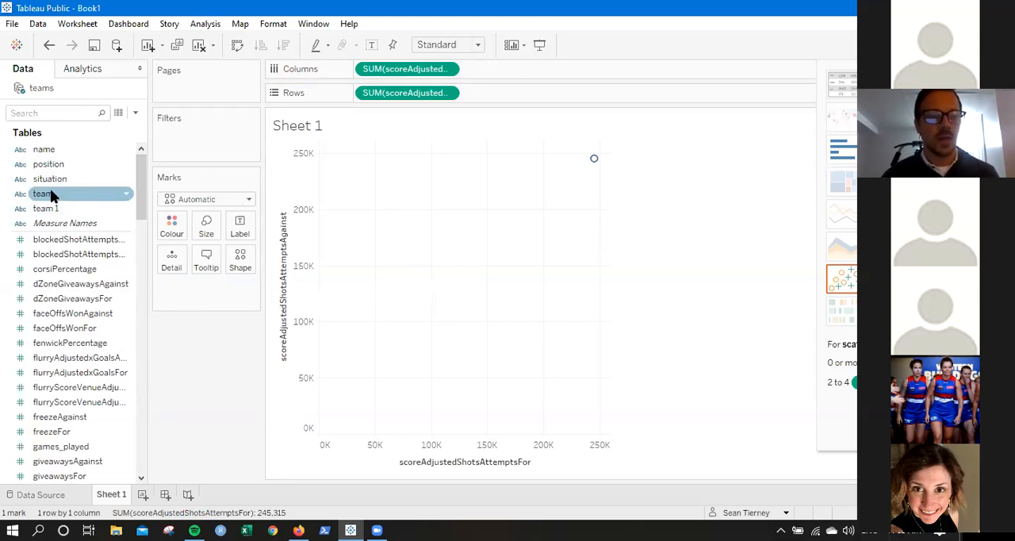
drag(49, 194, 208, 232)
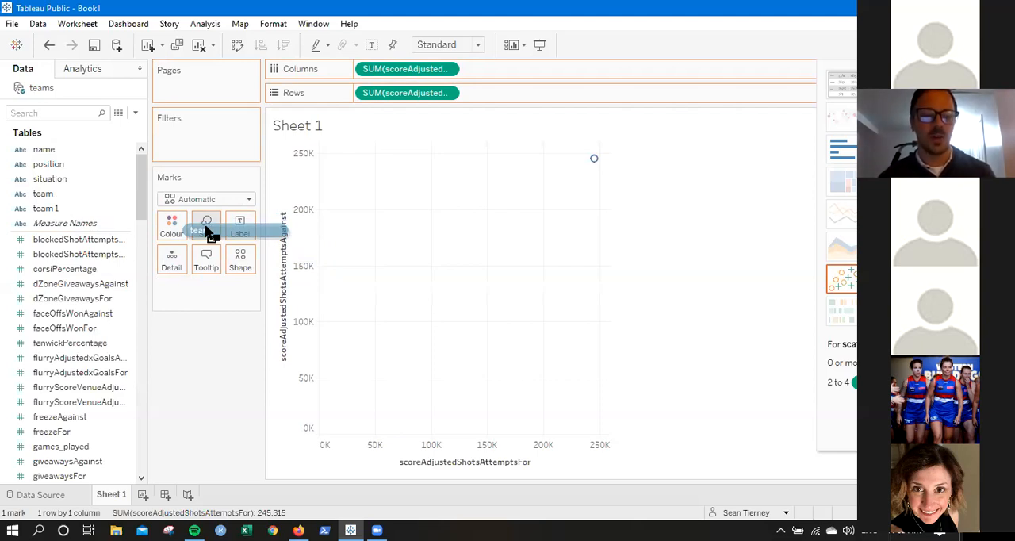
drag(207, 229, 239, 226)
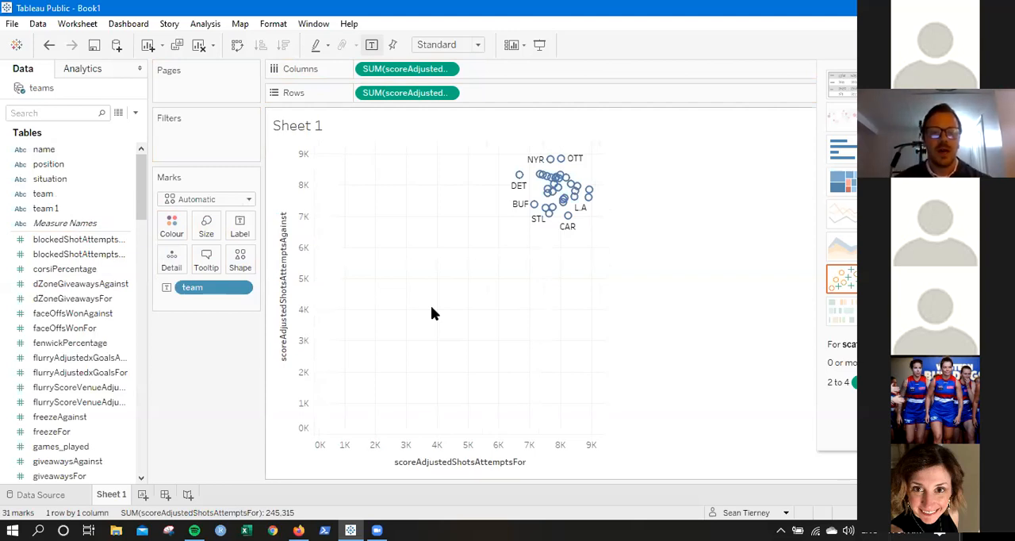
mouse_move(569, 192)
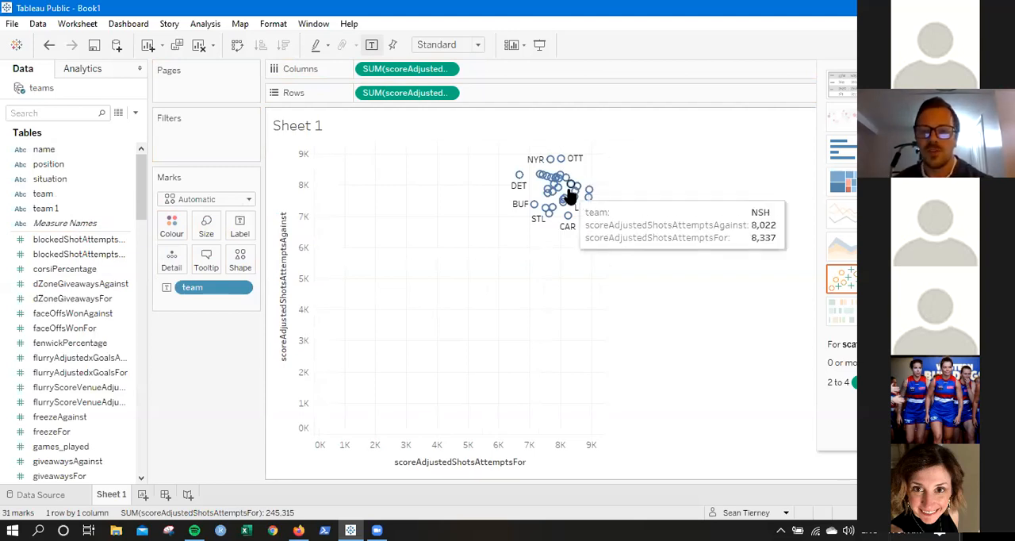
mouse_move(540, 182)
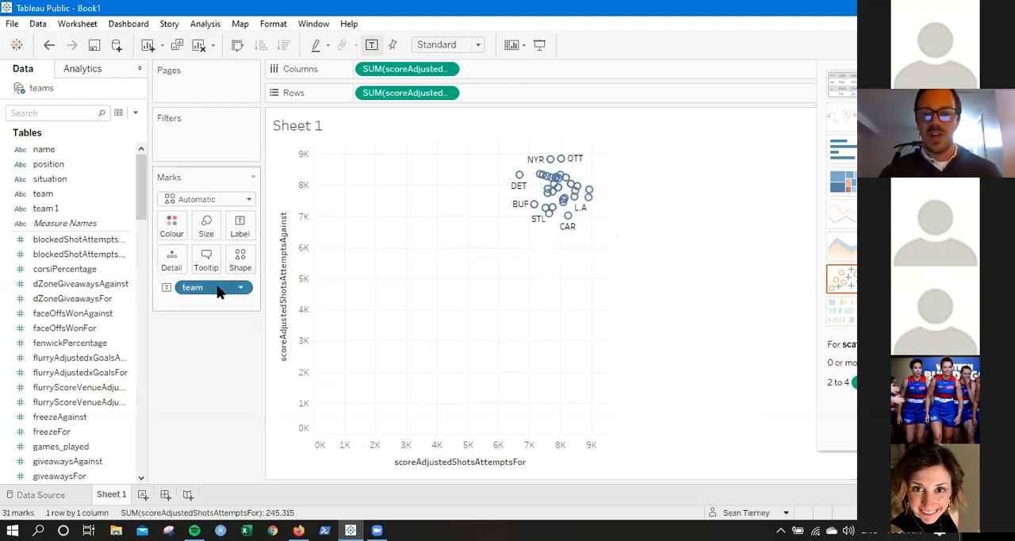
Try the team field as mark size and as colour, and settle on encoding the teams by shape.
drag(219, 293, 208, 226)
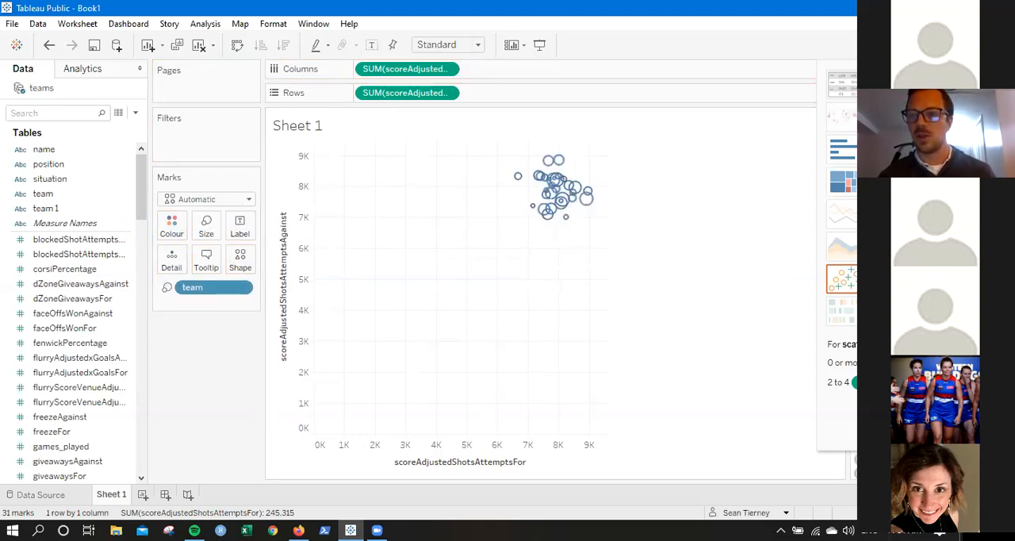
click(923, 46)
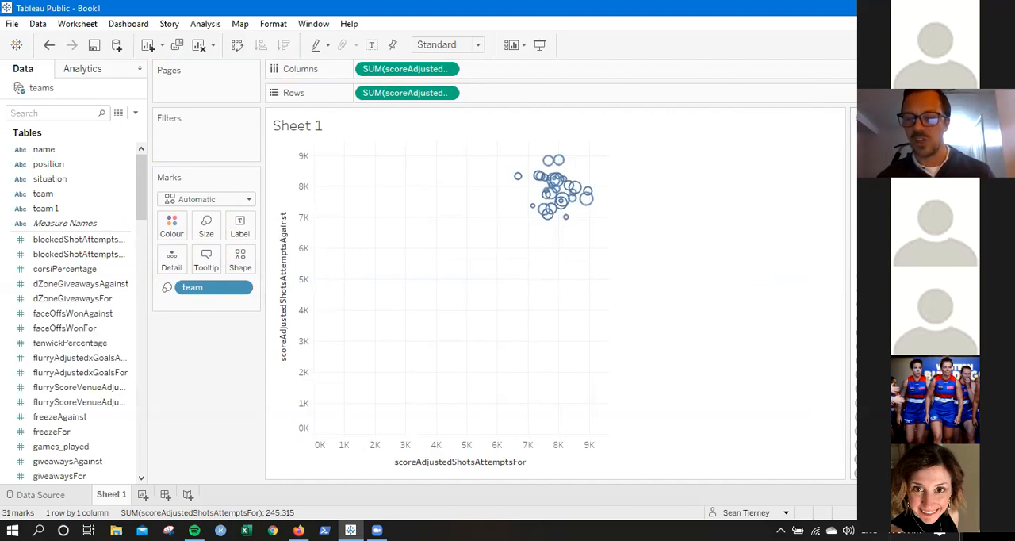
drag(203, 292, 171, 228)
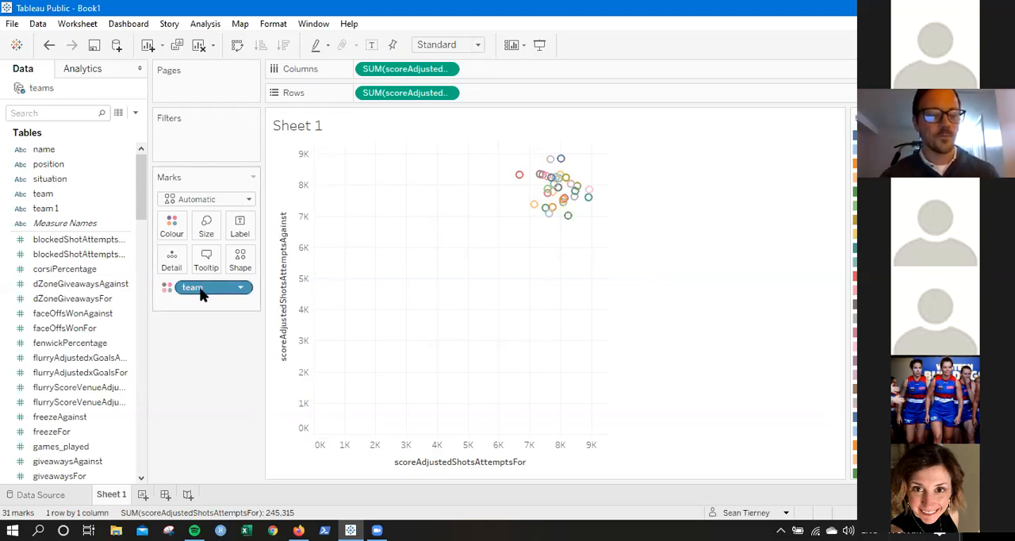
drag(220, 289, 242, 261)
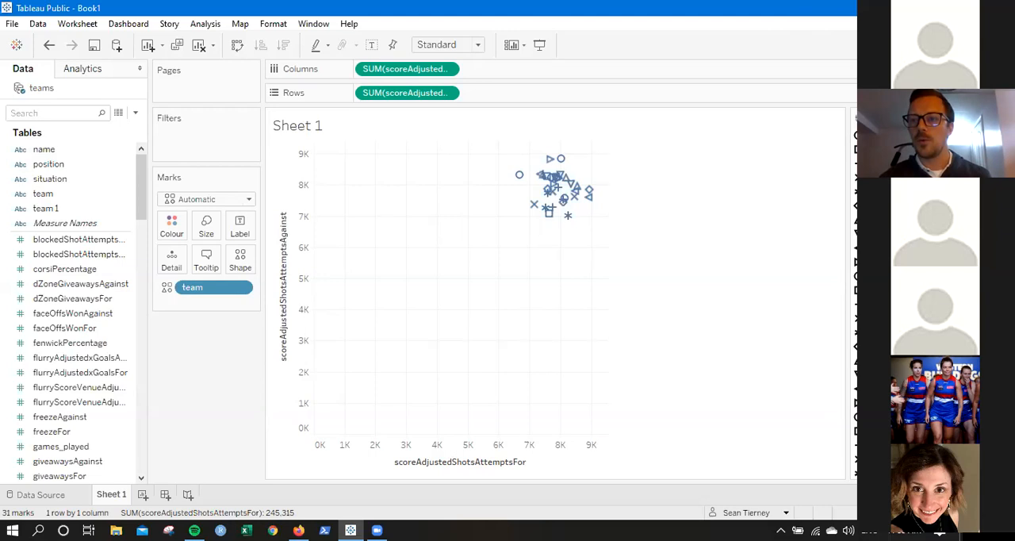
Switch to the desktop, open the Colour Logos folder inside ISOLHAC, and look through the team logo images.
click(900, 8)
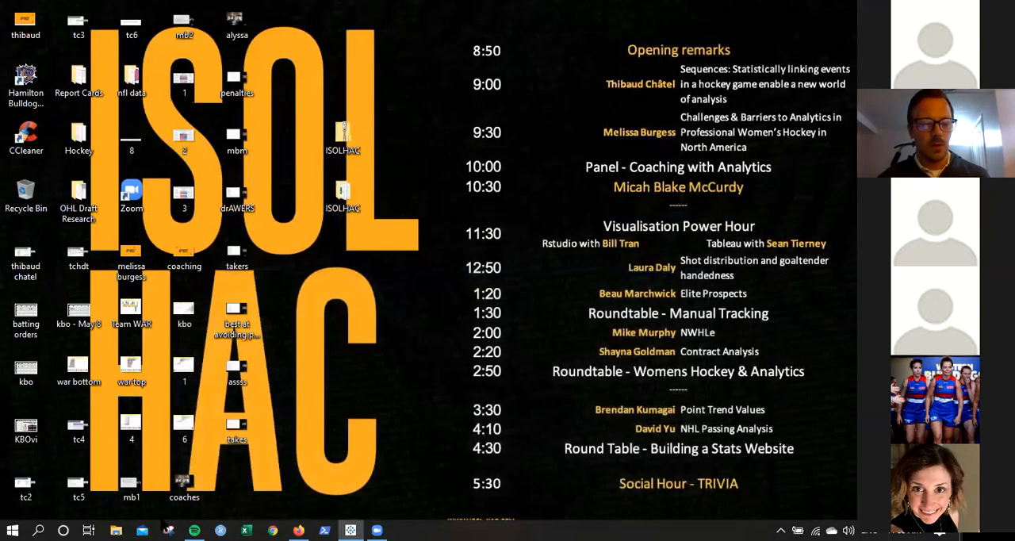
double_click(347, 192)
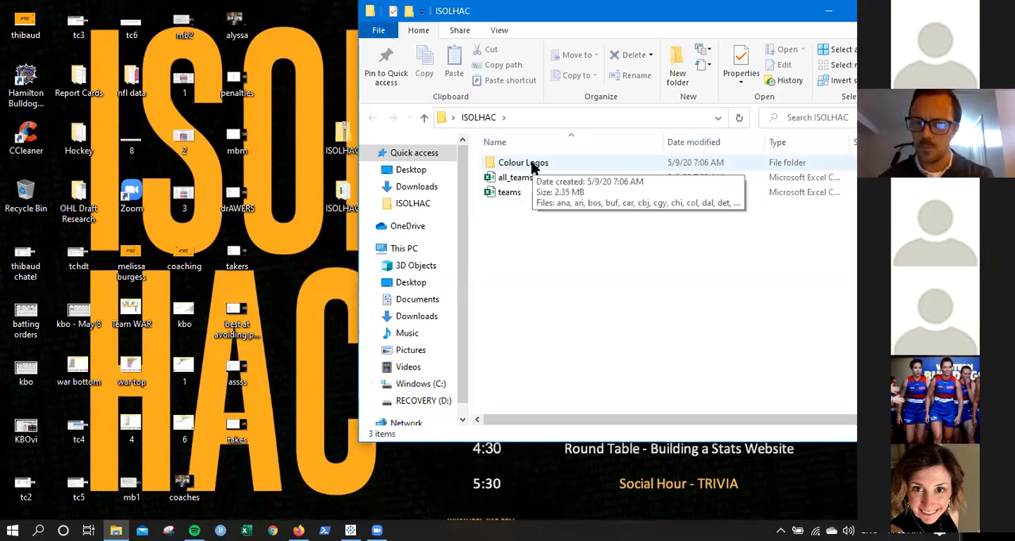
double_click(532, 165)
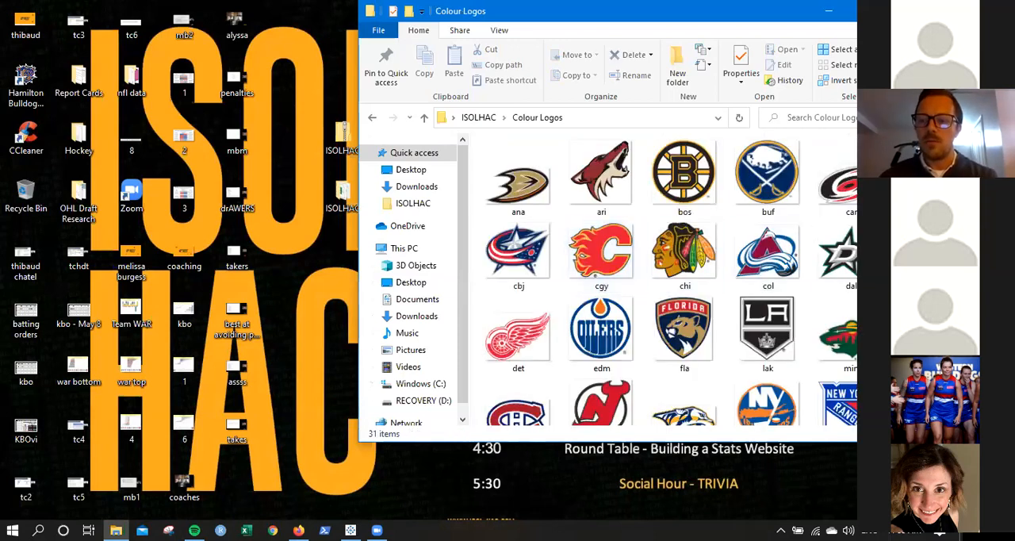
scroll(760, 181, down, 4)
scroll(760, 190, up, 3)
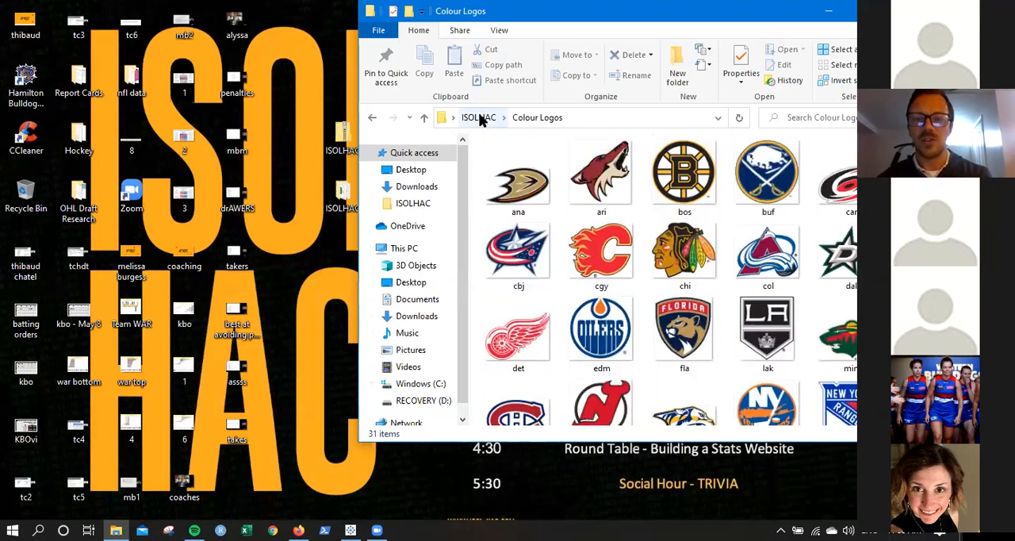
Move the Colour Logos folder from ISOLHAC into the Shapes folder of My Tableau Repository.
click(481, 118)
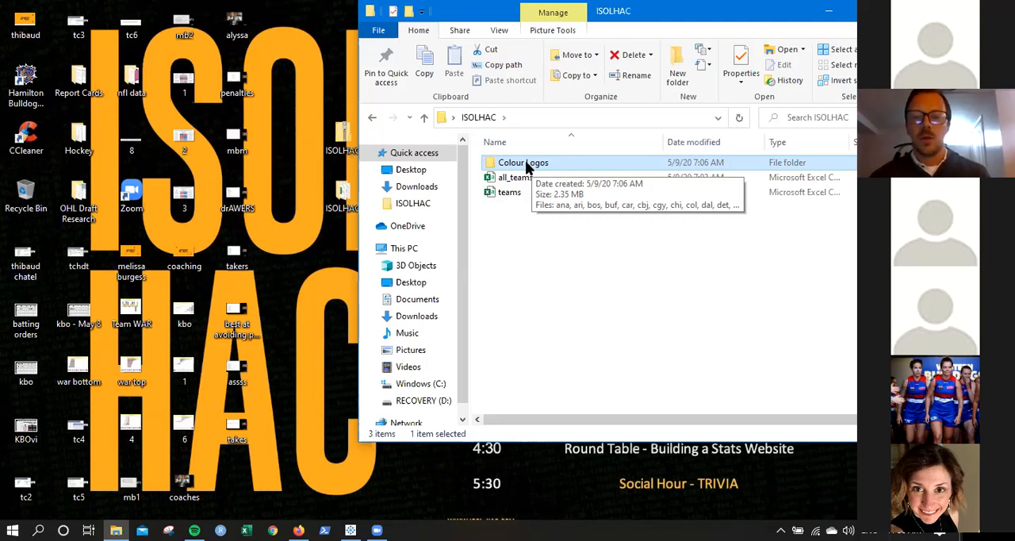
drag(528, 167, 618, 186)
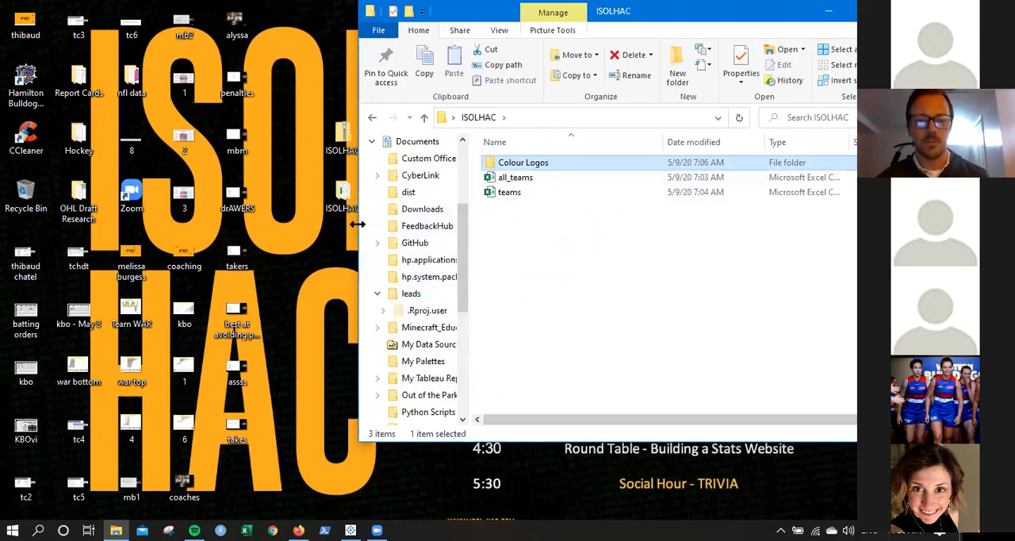
drag(358, 225, 199, 238)
drag(310, 254, 401, 263)
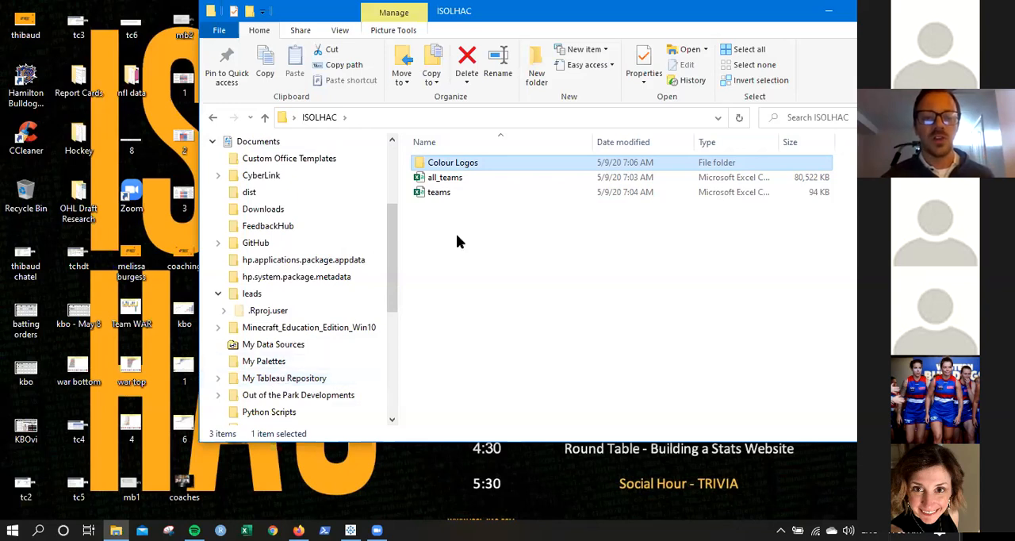
drag(463, 163, 315, 326)
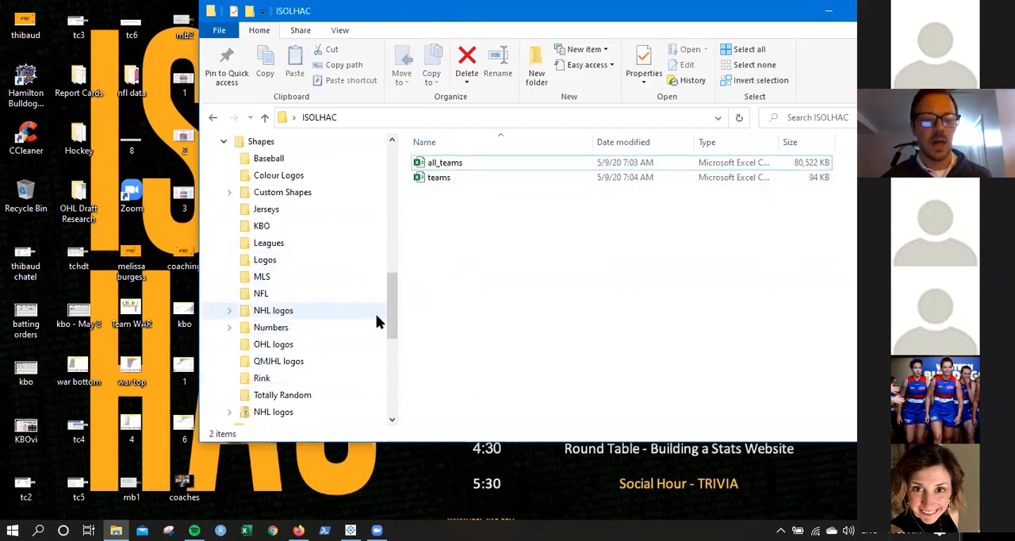
mouse_move(396, 319)
mouse_down()
mouse_move(389, 192)
mouse_move(394, 243)
mouse_move(380, 255)
mouse_move(395, 253)
mouse_move(390, 302)
mouse_up()
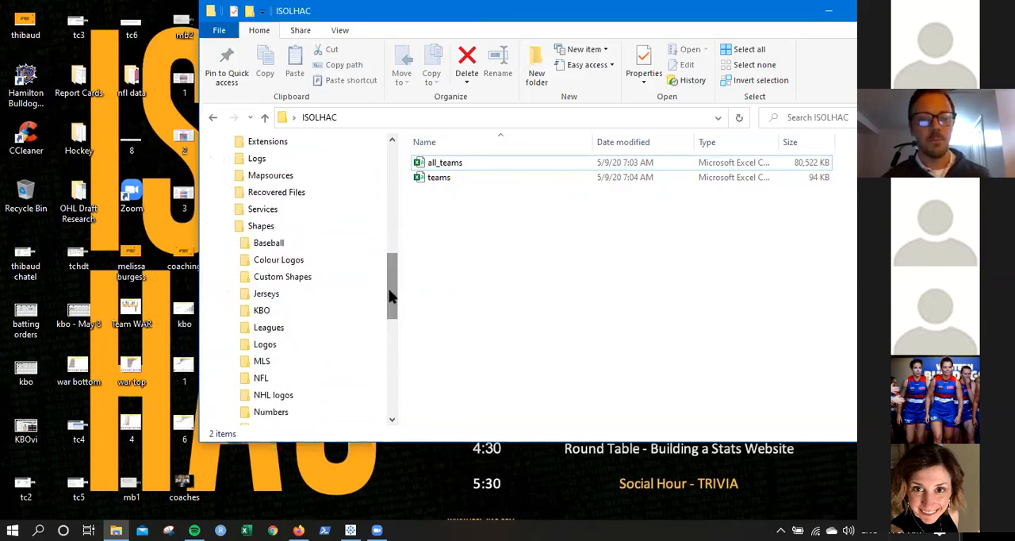
click(894, 11)
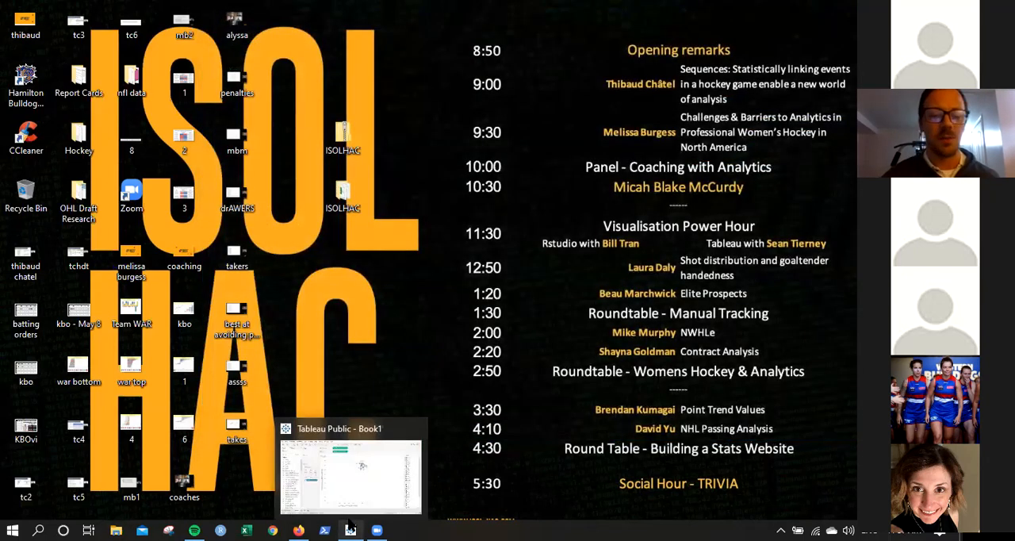
Switch back to Tableau Public, open the shape editor for the team field, and reload the available shapes.
click(351, 529)
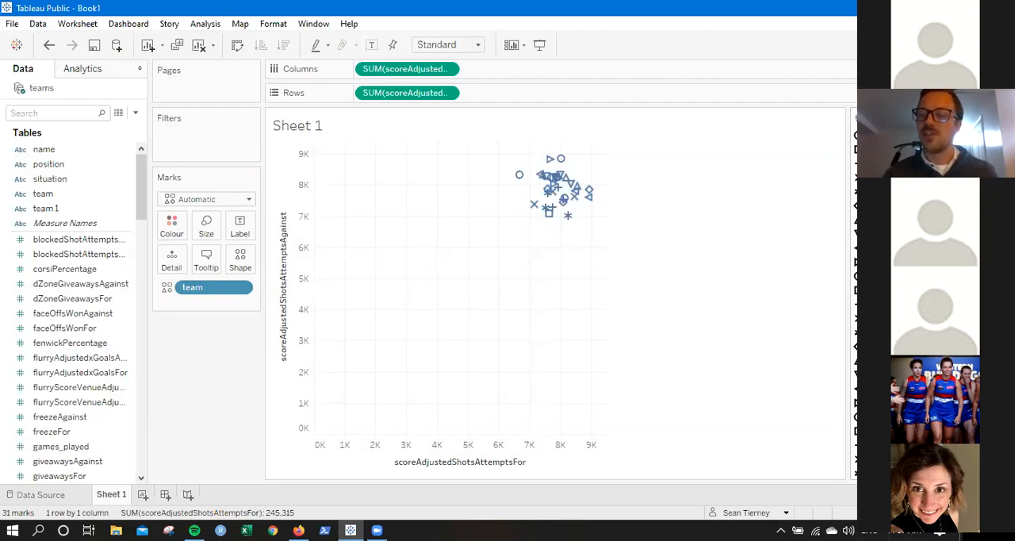
click(948, 118)
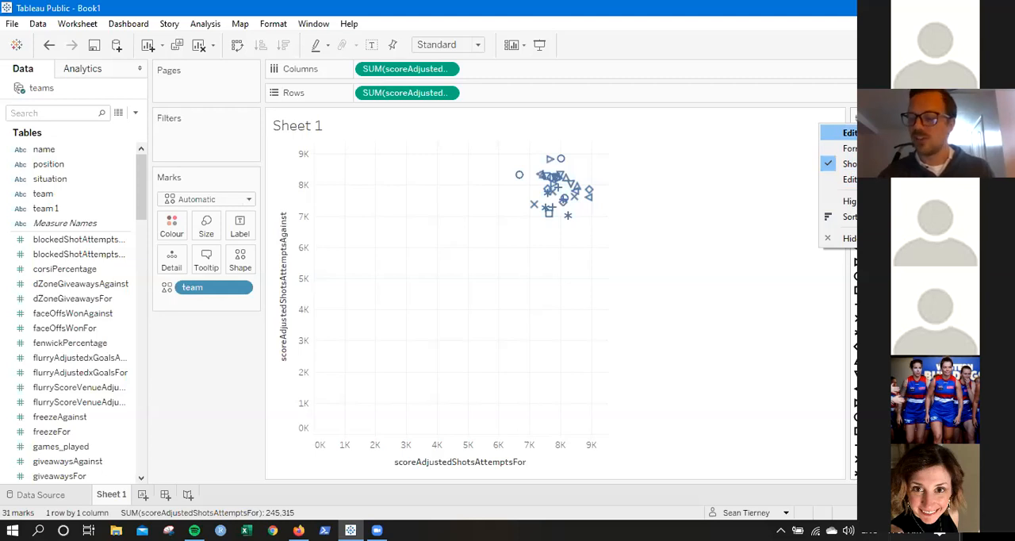
click(845, 133)
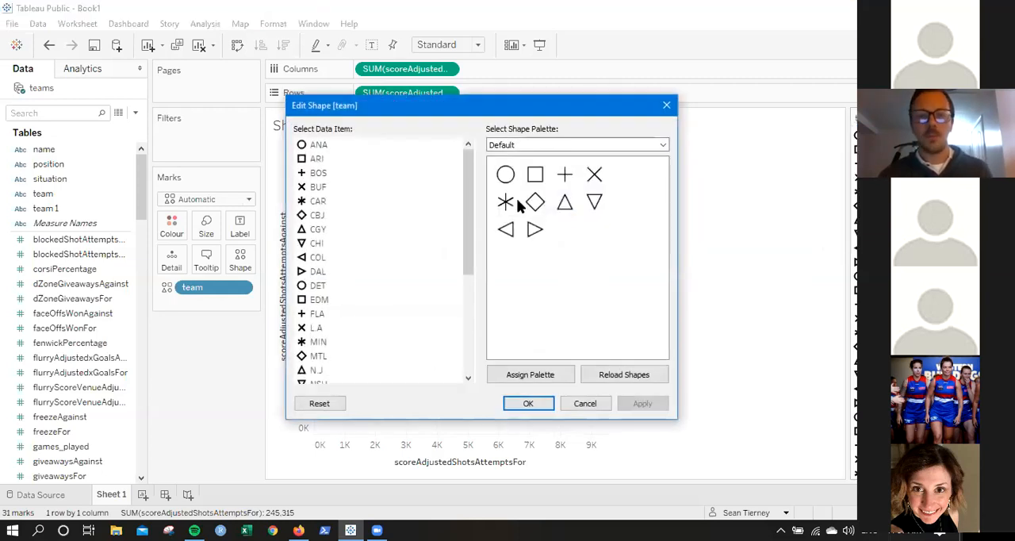
click(521, 145)
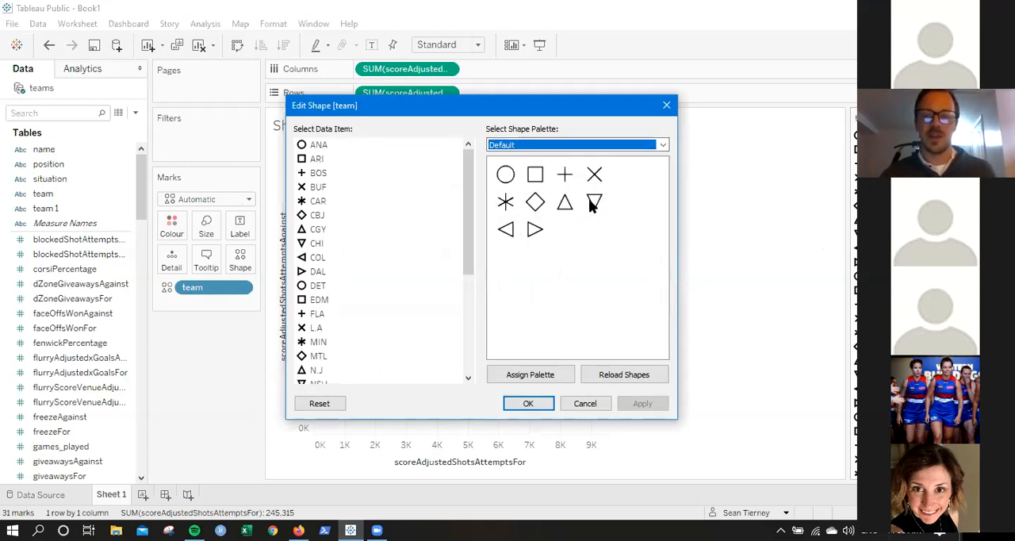
click(559, 147)
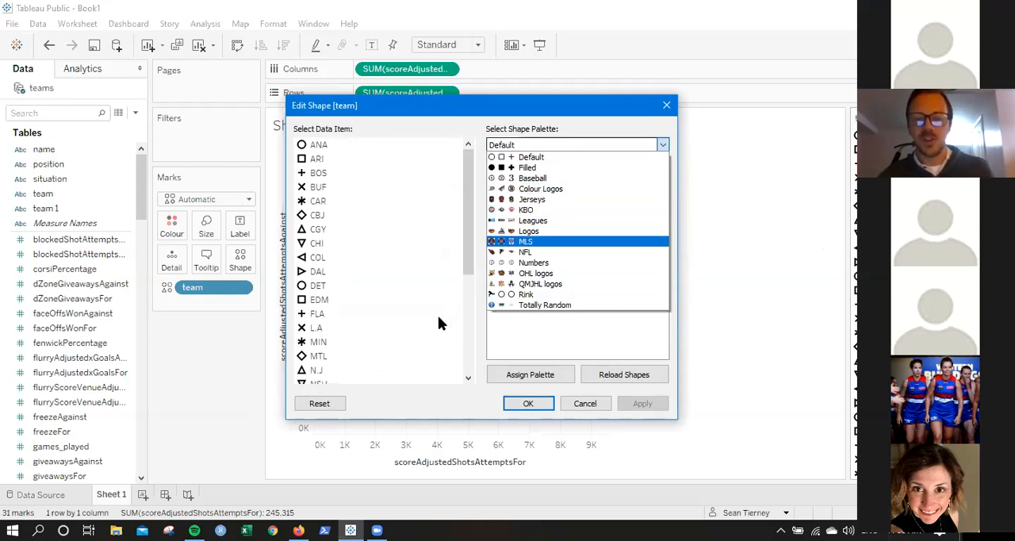
click(467, 223)
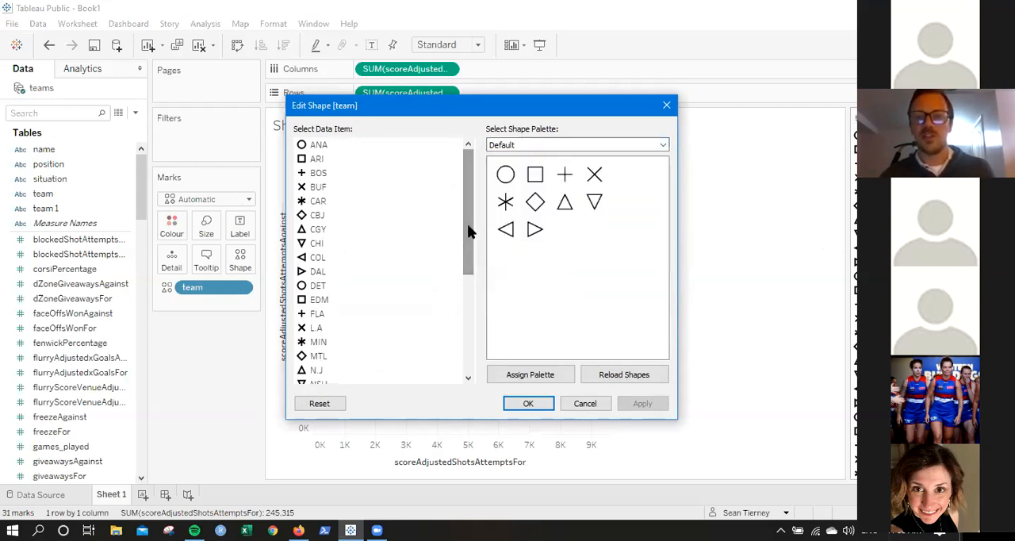
click(623, 376)
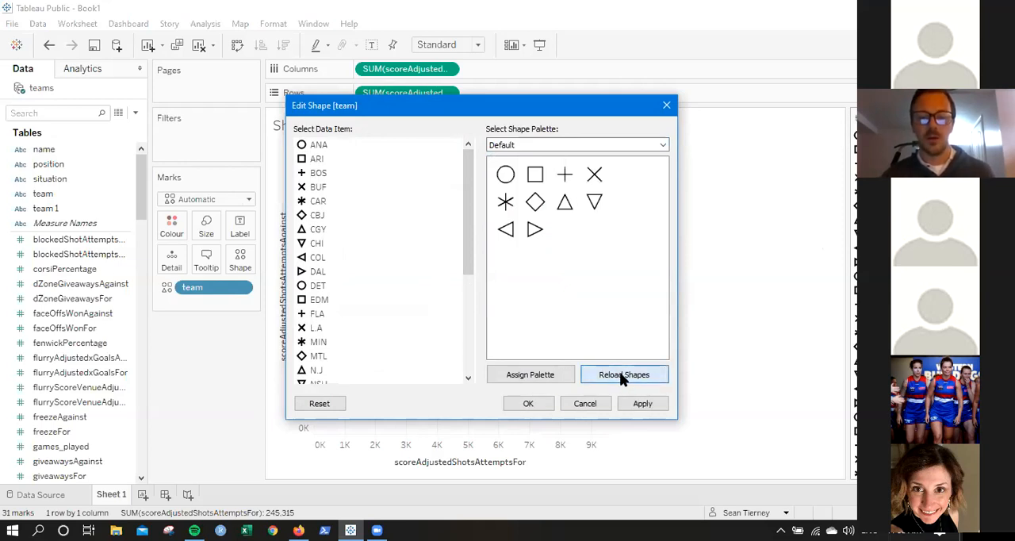
Choose the Colour Logos shape palette and assign the Anaheim Ducks logo to ANA.
click(578, 145)
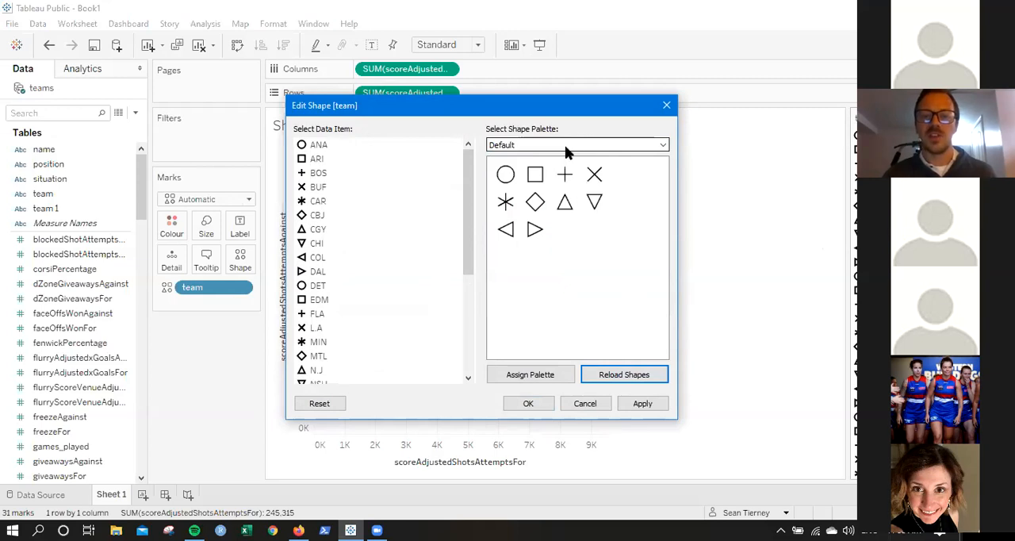
click(539, 181)
click(557, 146)
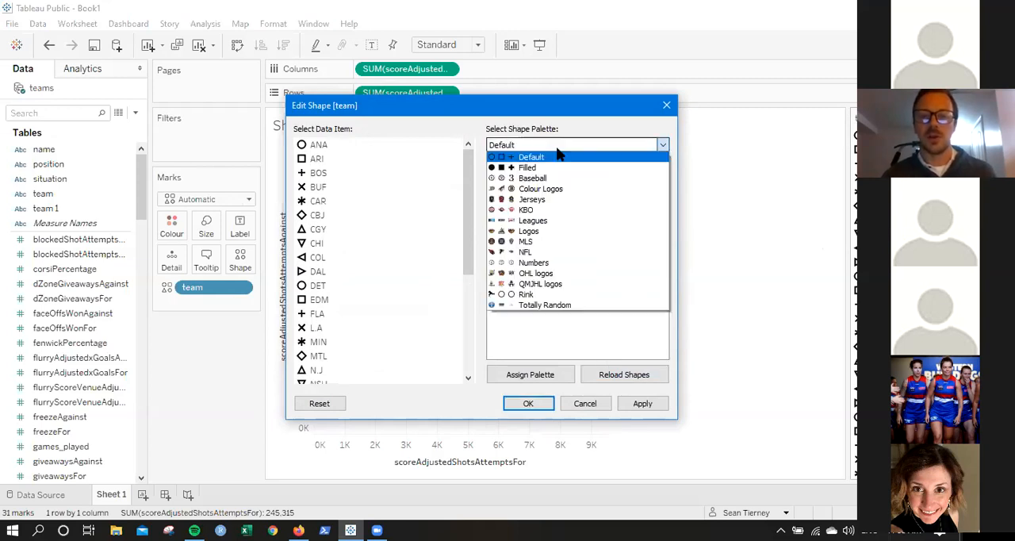
click(553, 194)
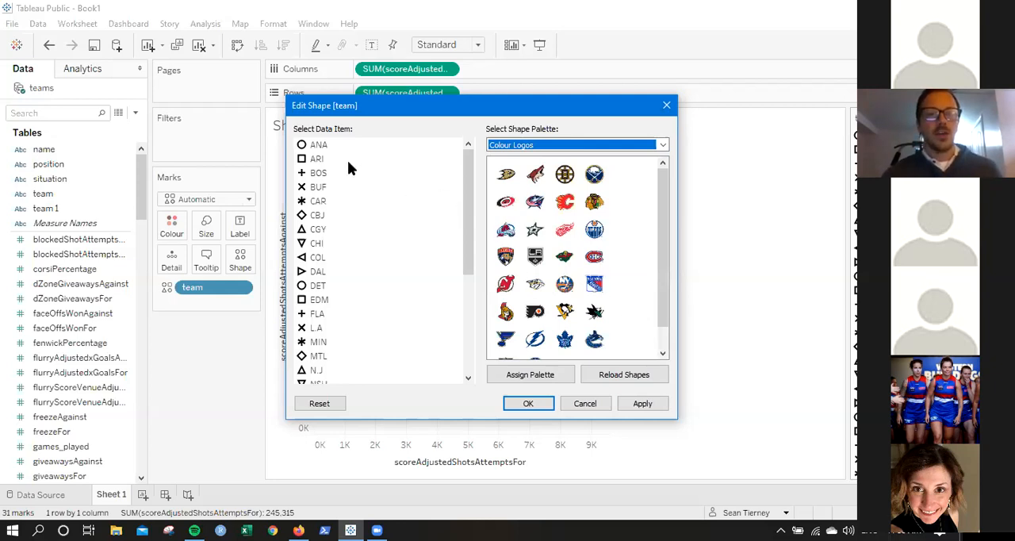
click(317, 146)
click(508, 176)
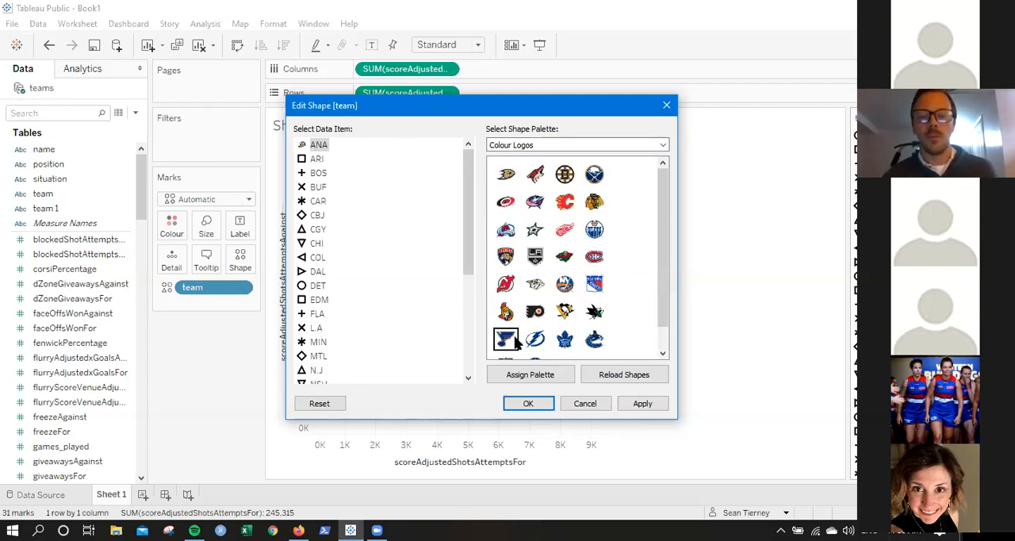
Assign the Colour Logos palette to all teams, check the logo matches through the list, and apply the shapes.
drag(462, 190, 453, 168)
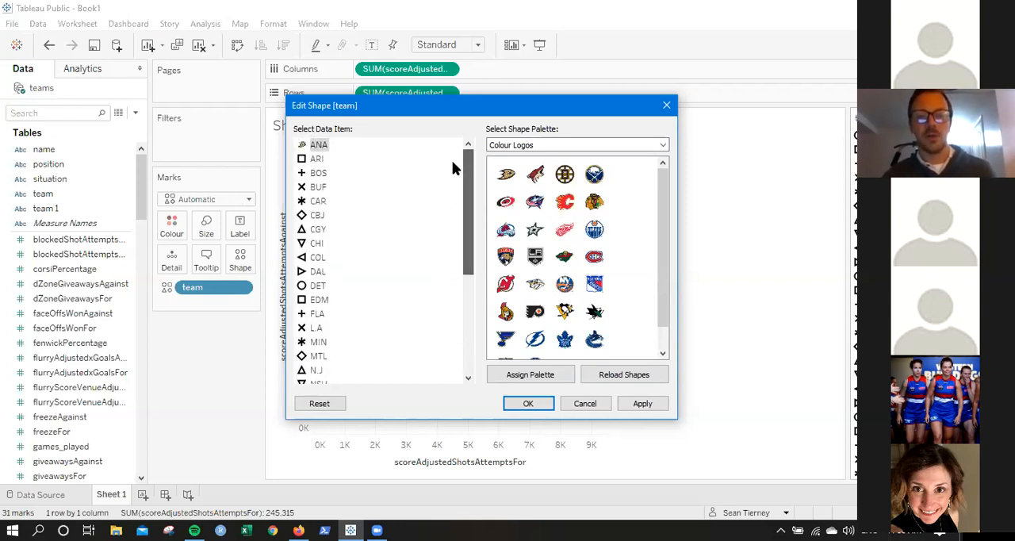
mouse_move(662, 196)
mouse_down()
mouse_move(667, 263)
mouse_move(665, 179)
mouse_up()
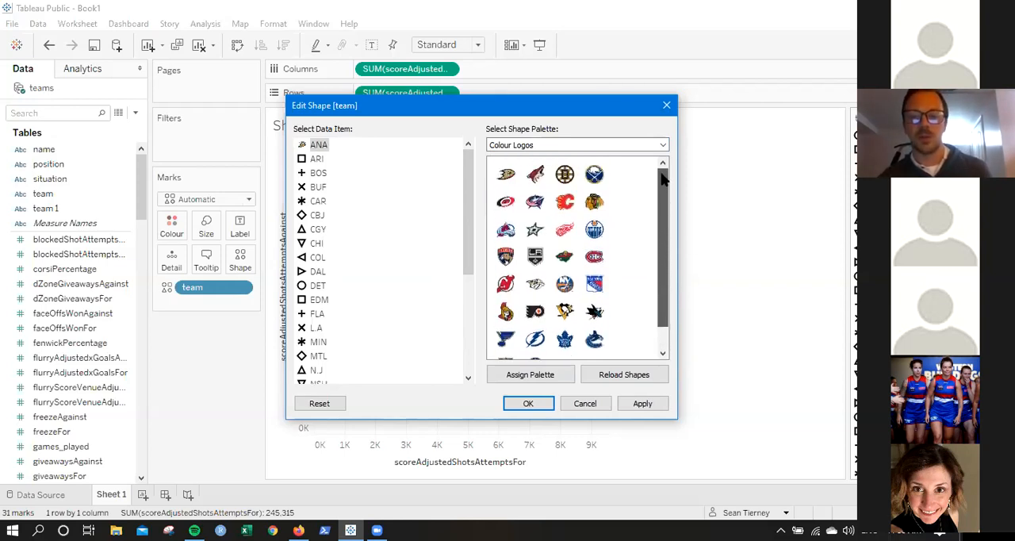
click(534, 376)
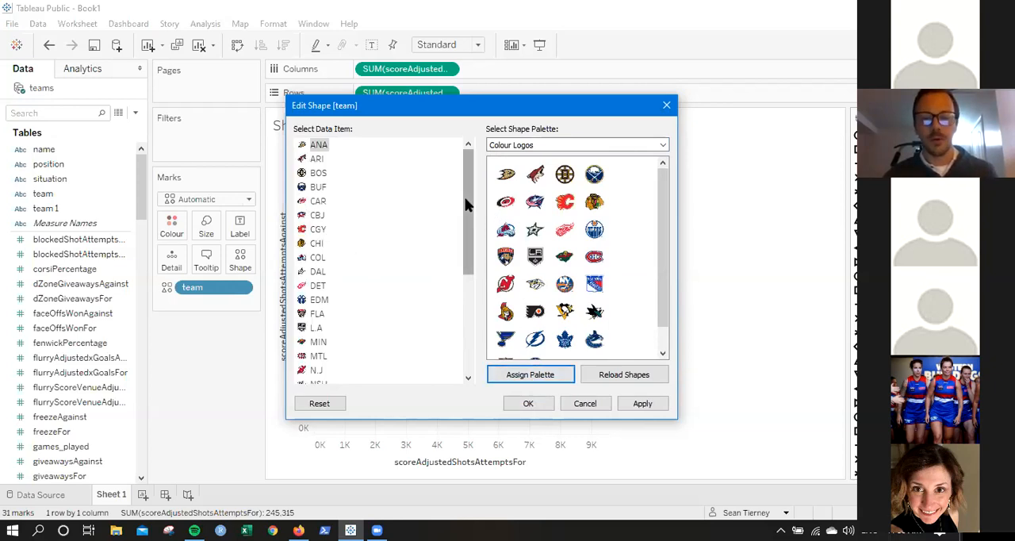
drag(468, 205, 473, 316)
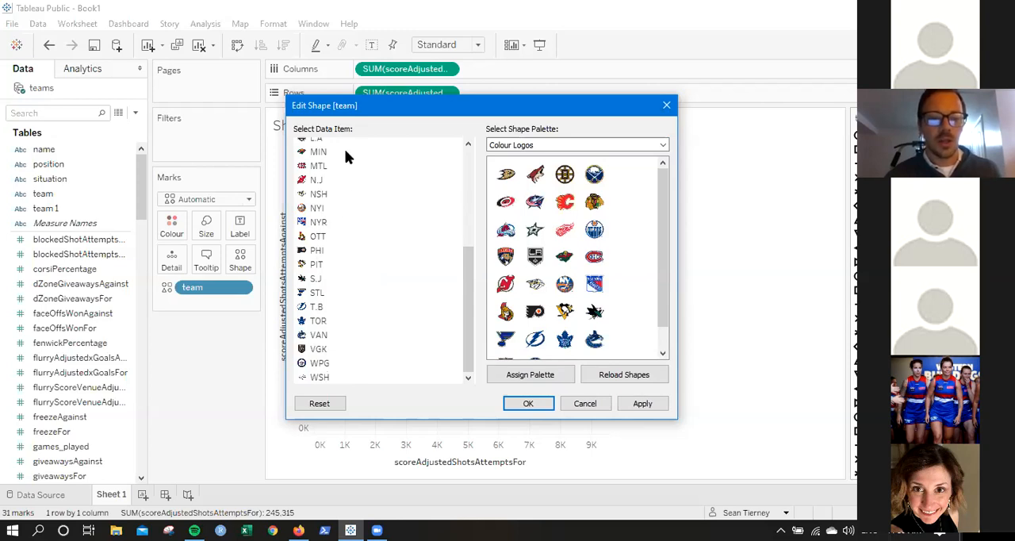
click(629, 402)
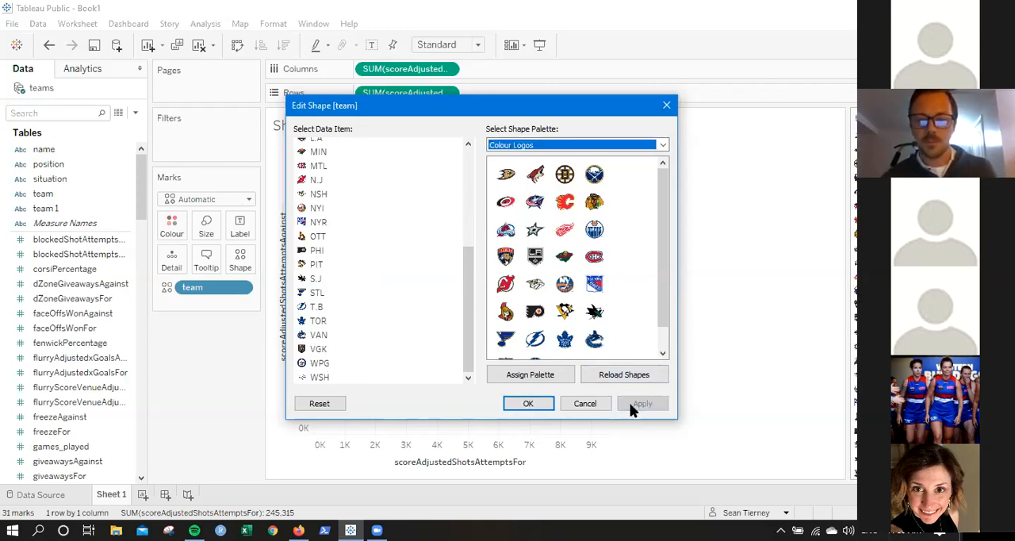
click(528, 403)
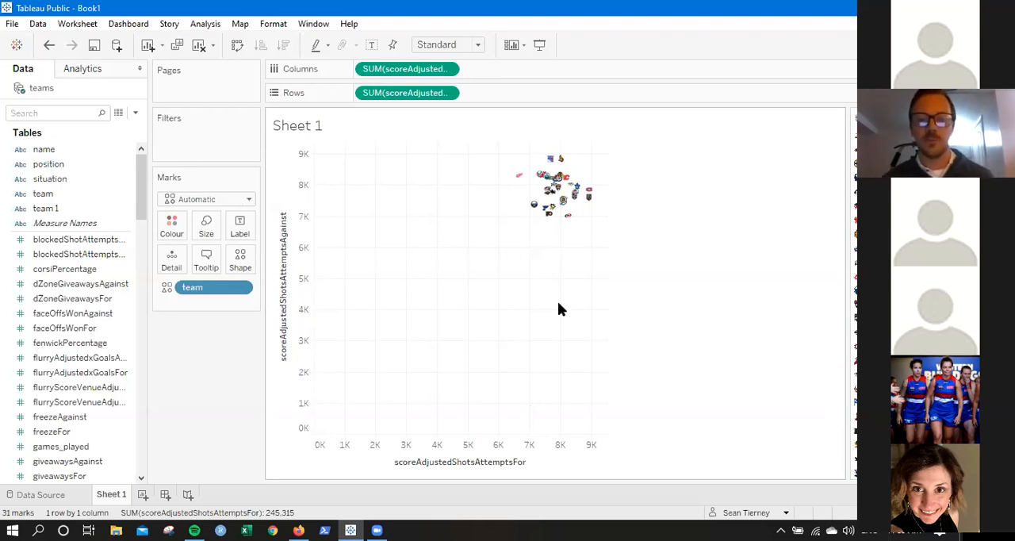
Enlarge the team logo marks in the scatter plot to the midpoint of the size range.
mouse_move(552, 203)
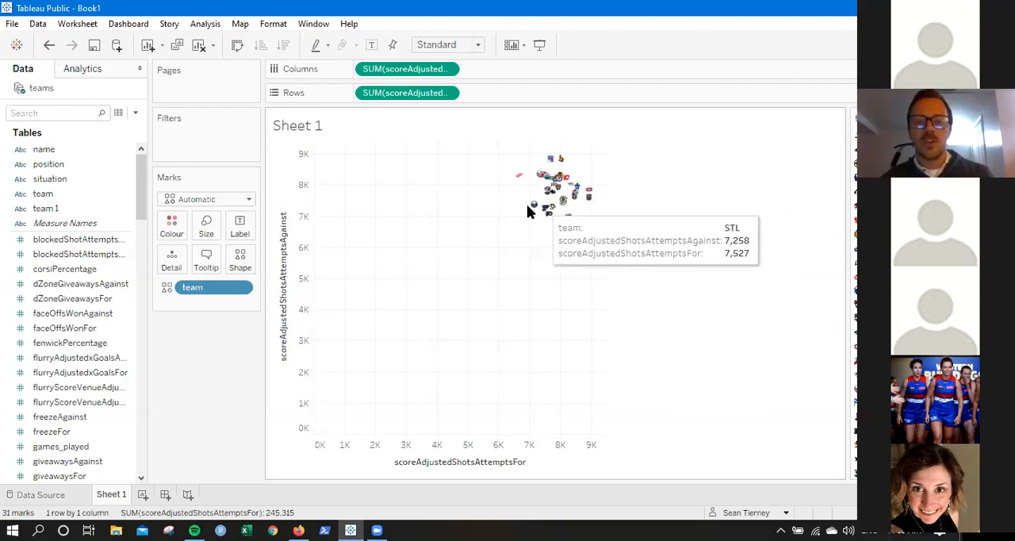
click(204, 225)
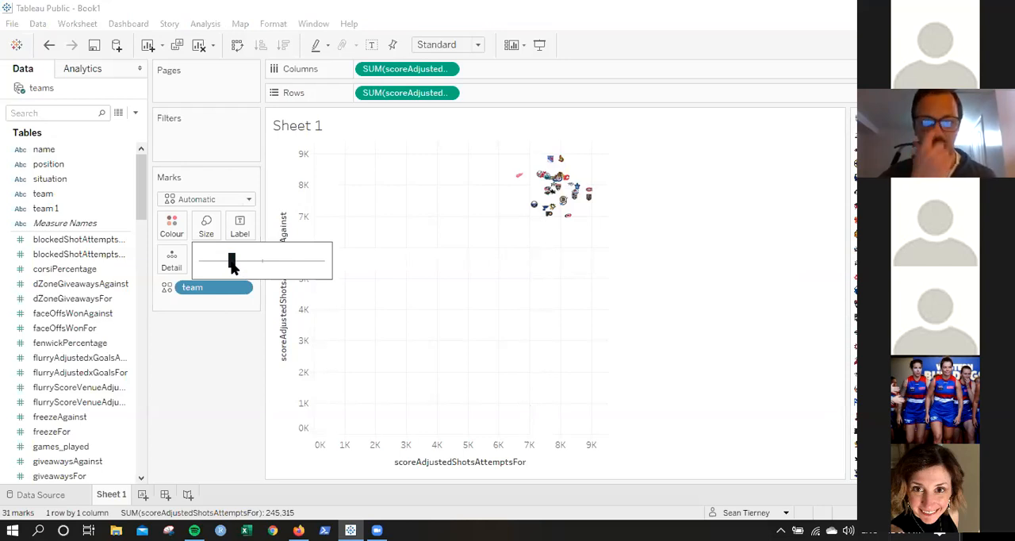
drag(202, 263, 243, 262)
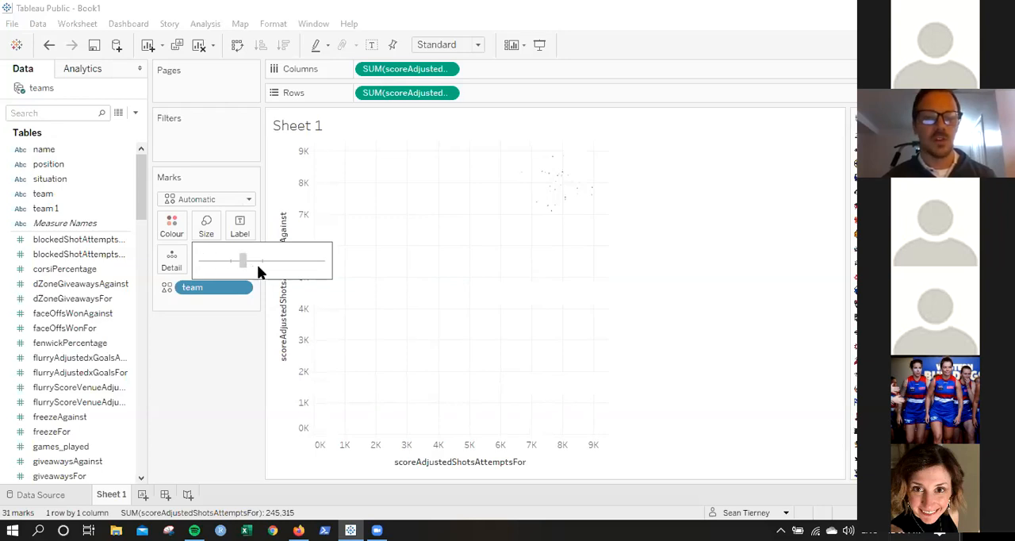
drag(327, 265, 263, 265)
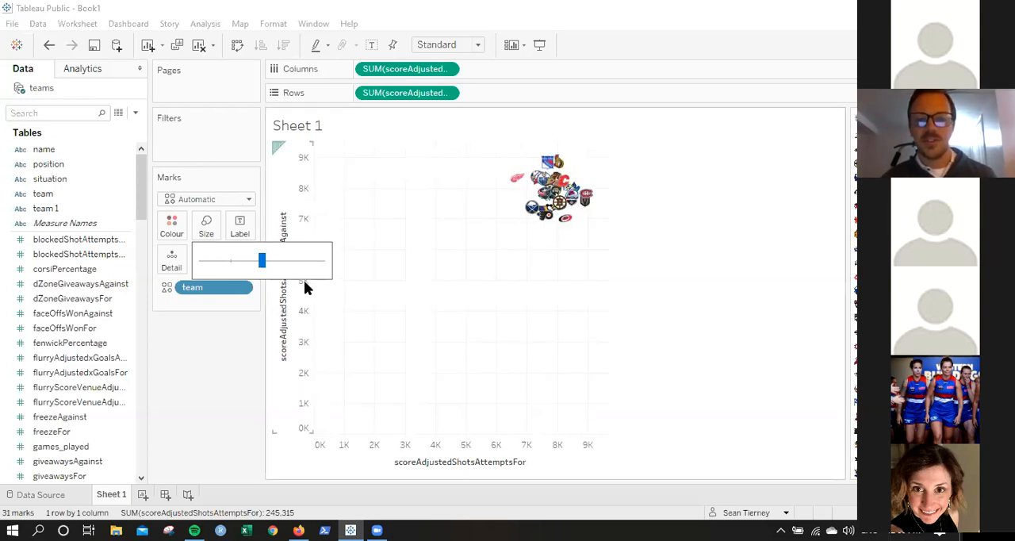
Enlarge the team logos slightly beyond the midpoint of the size range and inspect individual marks in the overlapping cluster.
drag(264, 262, 274, 261)
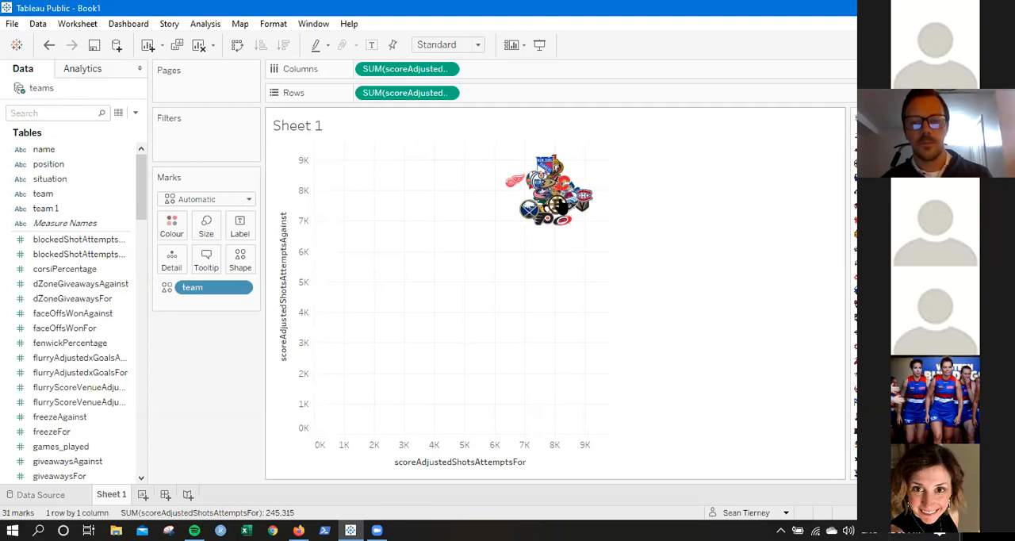
mouse_move(548, 213)
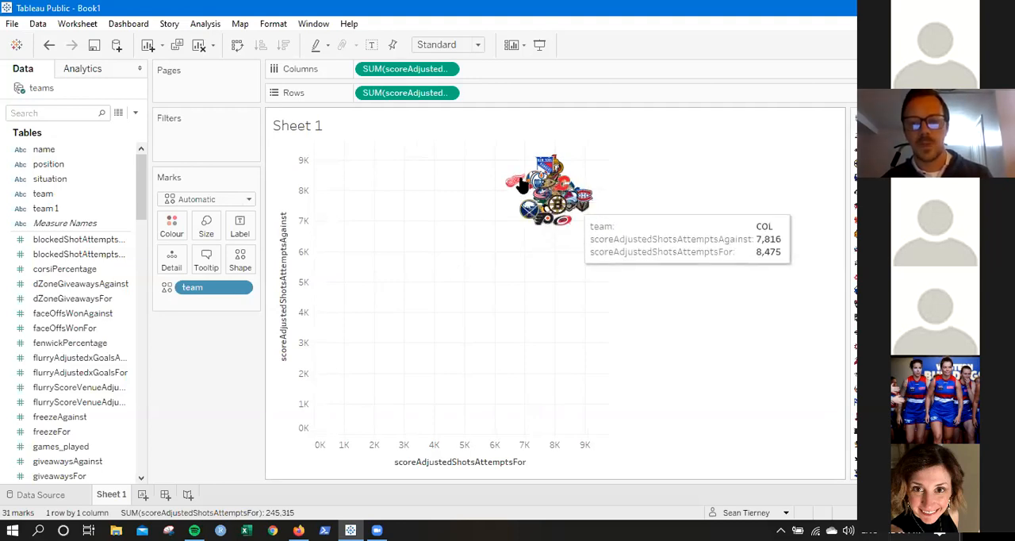
mouse_move(565, 229)
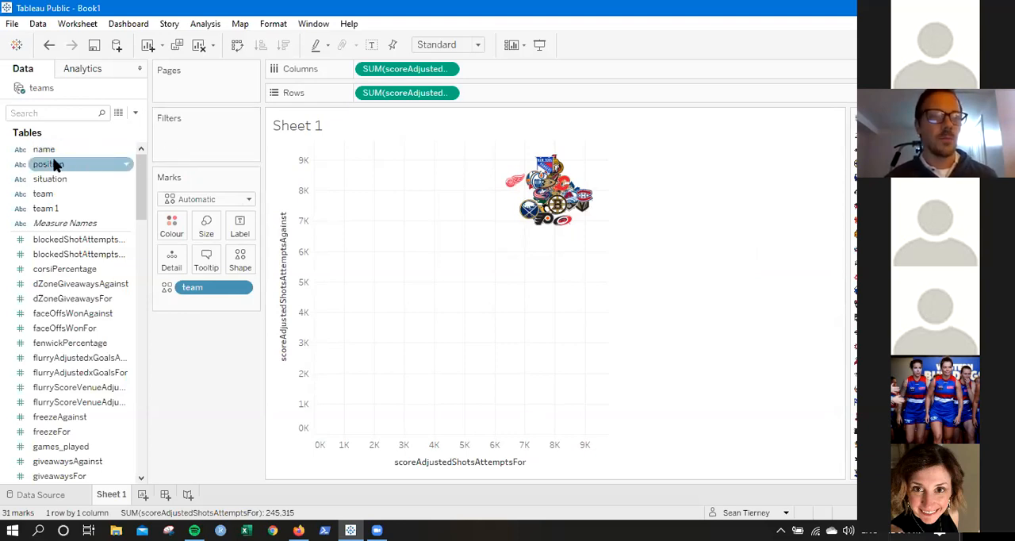
drag(61, 164, 200, 148)
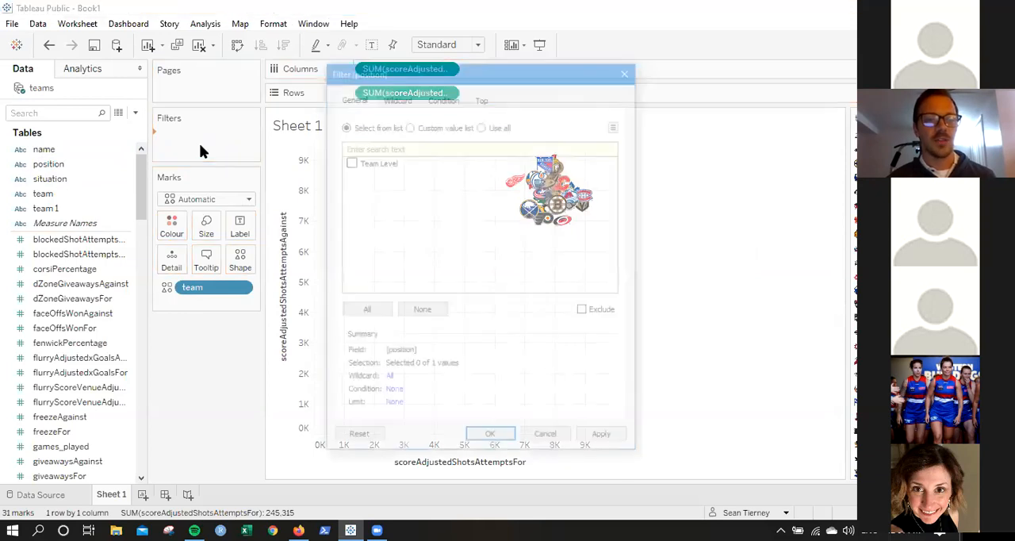
click(547, 439)
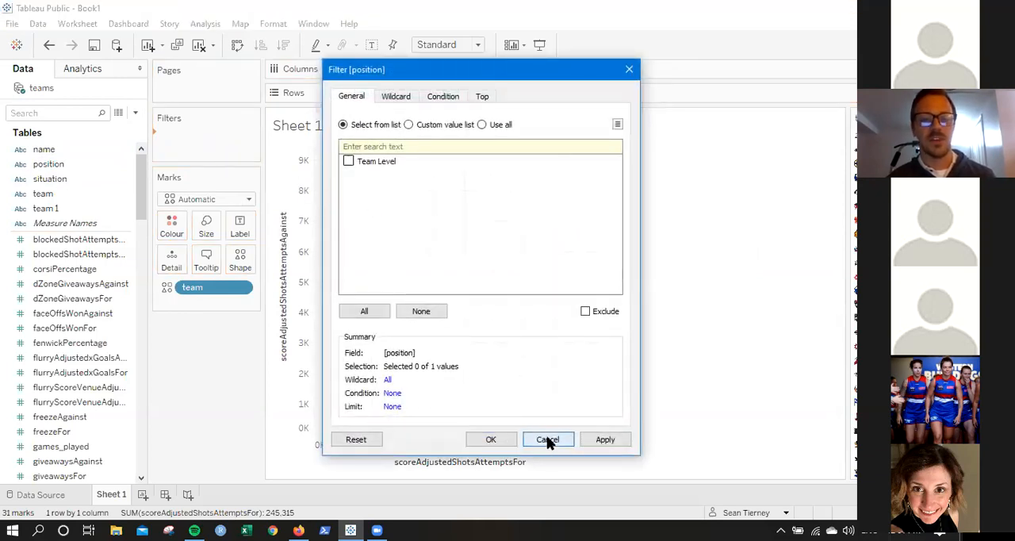
click(45, 194)
Add a filter on the situation field that keeps only the 5on5 value.
drag(53, 180, 201, 143)
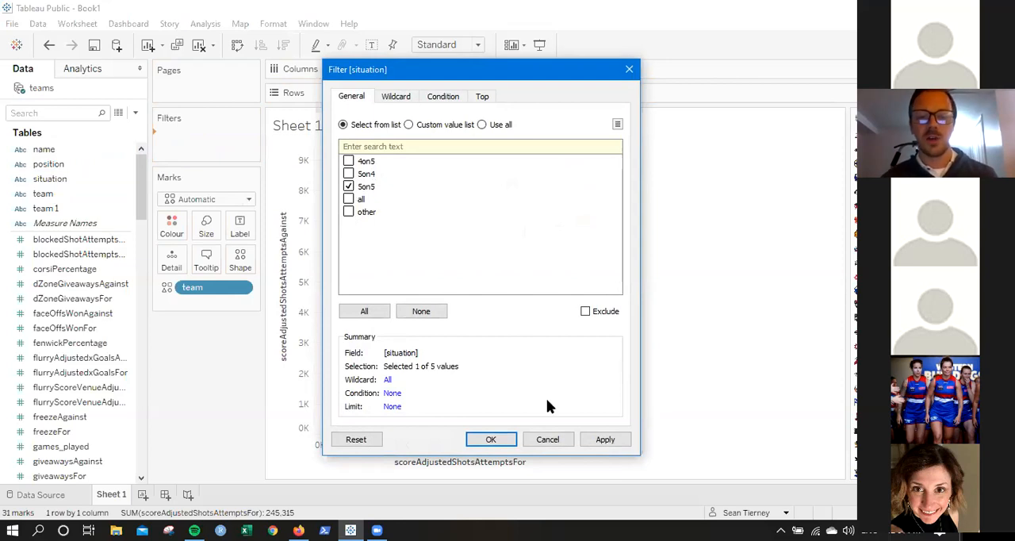
click(605, 440)
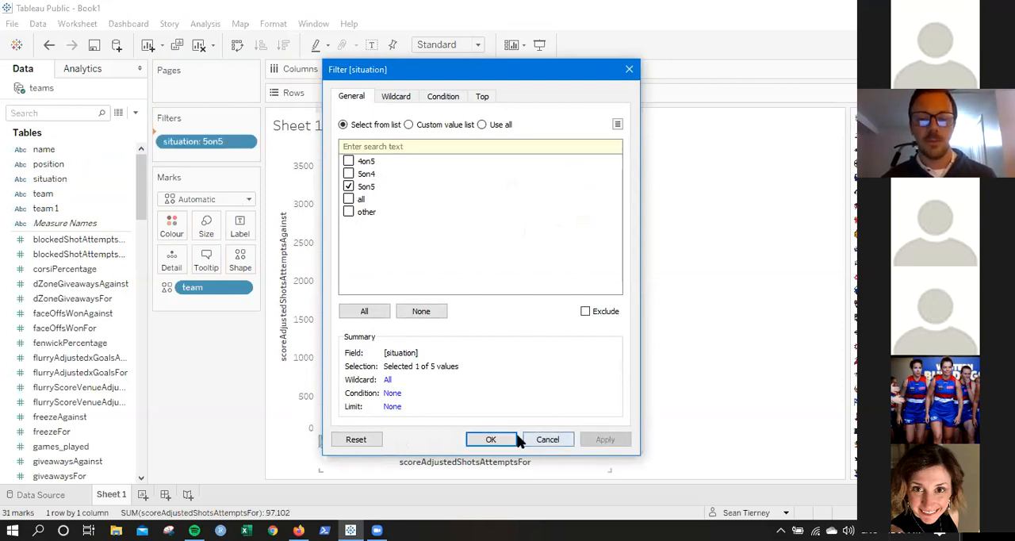
click(491, 439)
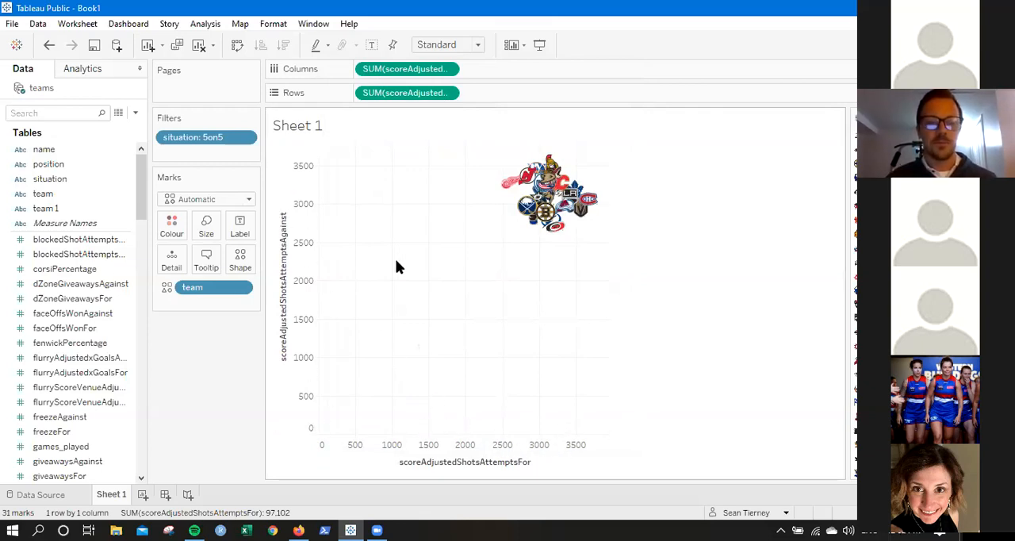
Show the situation filter as an interactive control beside the chart.
right_click(188, 137)
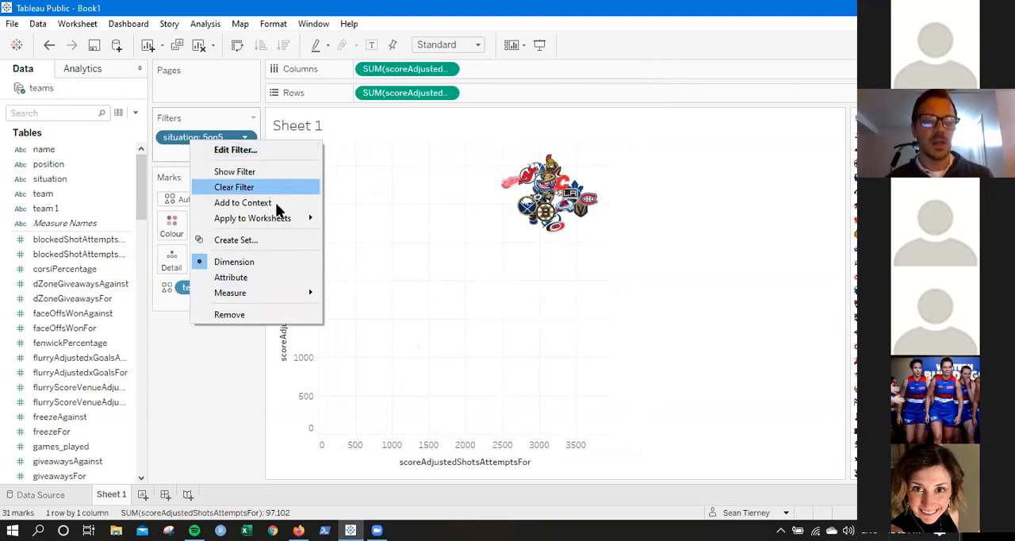
mouse_move(280, 220)
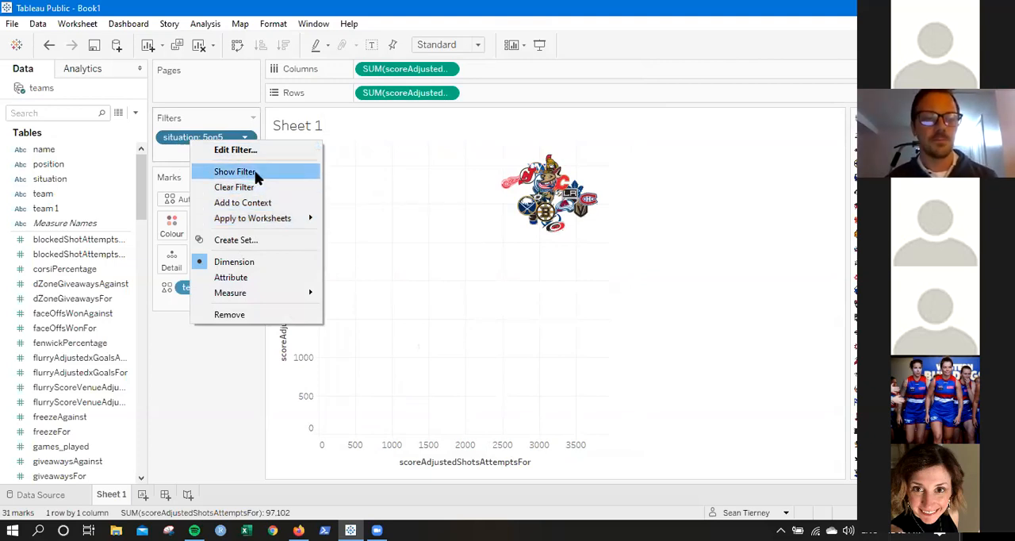
click(254, 171)
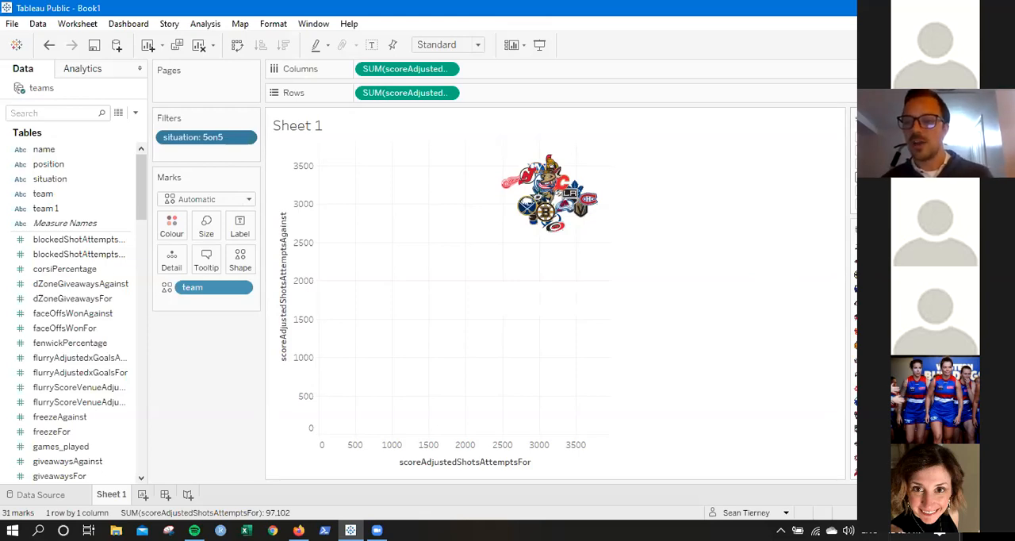
Switch the situation filter through 5on4, 4on5, all and other to compare the plots, and return it to 5on5.
click(861, 164)
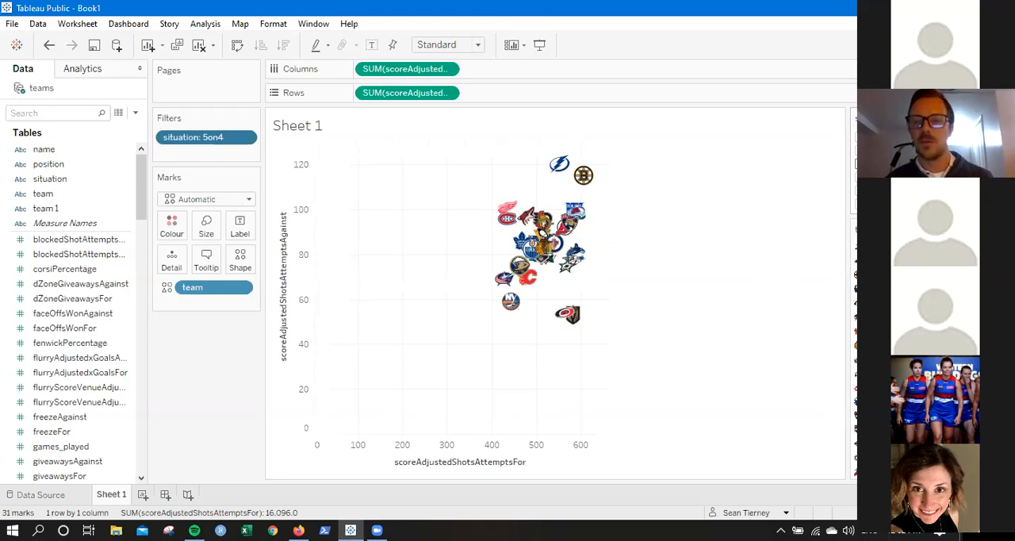
click(862, 151)
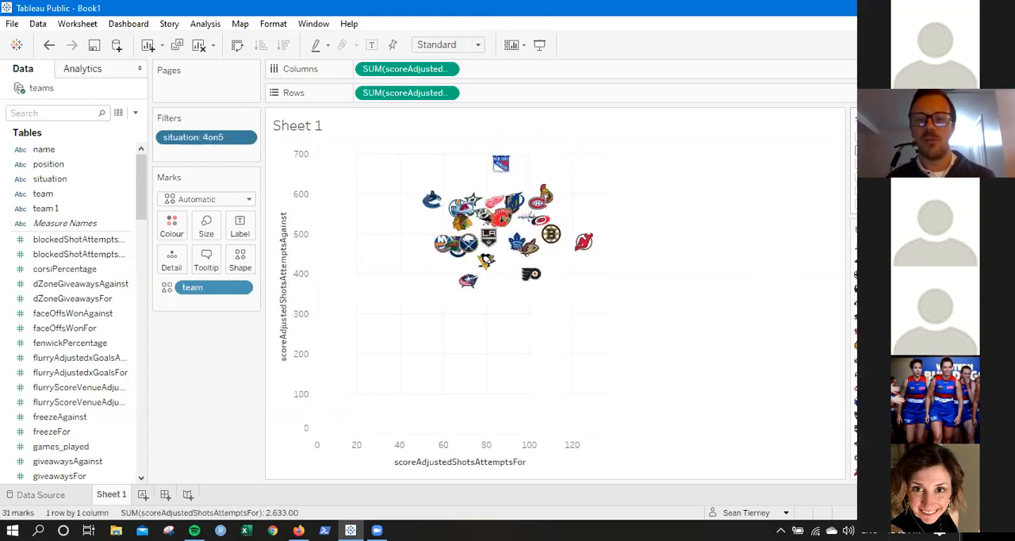
click(861, 151)
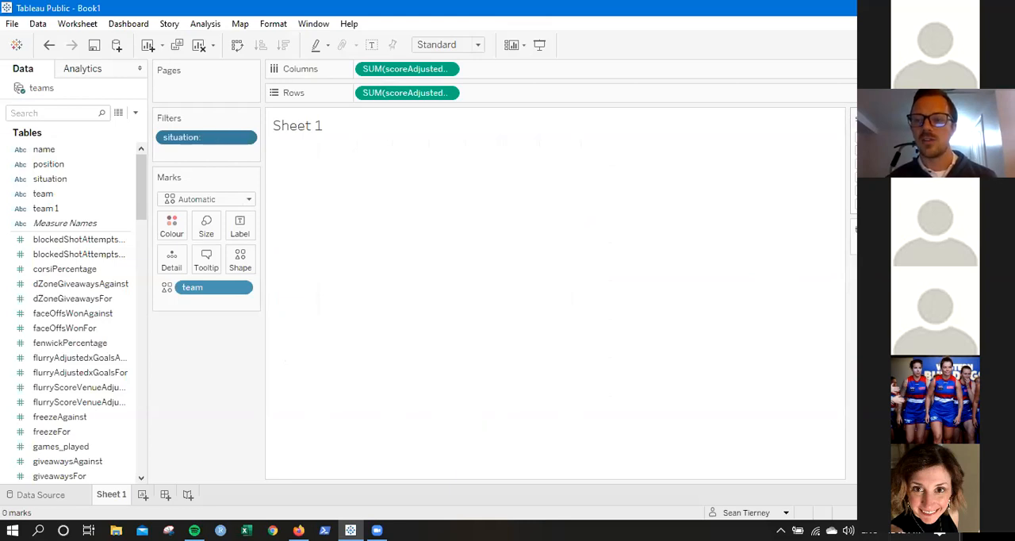
click(862, 190)
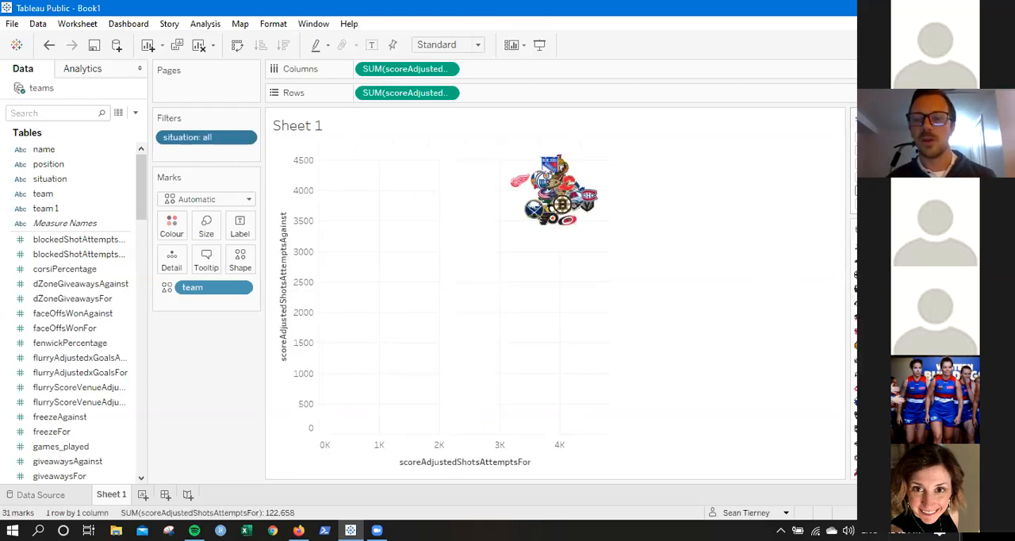
click(861, 190)
click(862, 204)
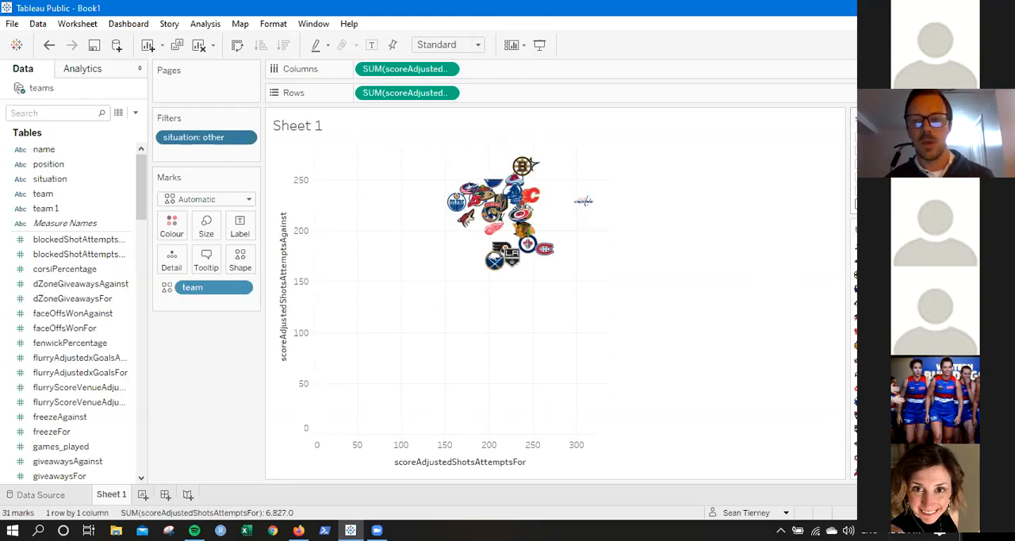
click(861, 204)
click(861, 177)
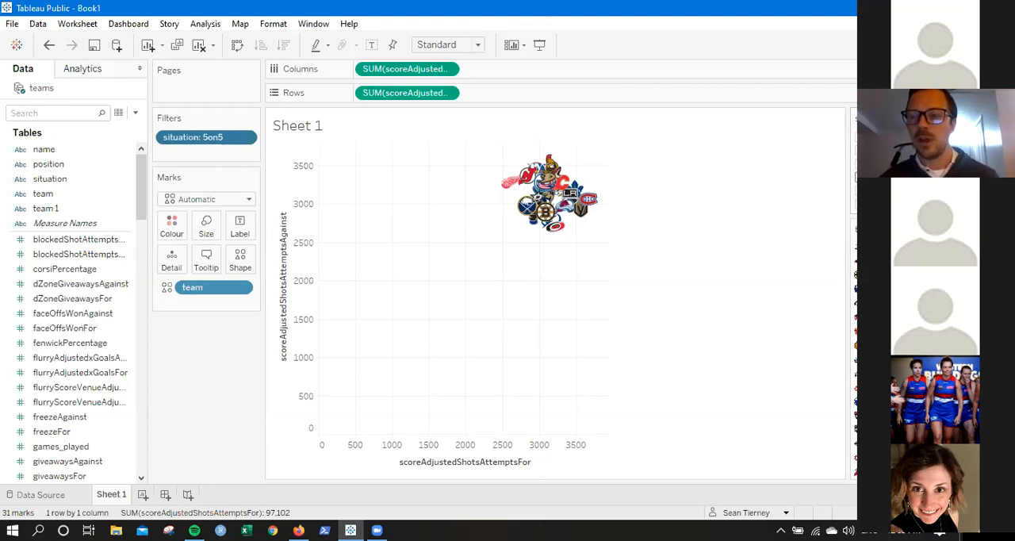
Change the situation filter control to a single-value dropdown and leave it set to 5on5.
click(949, 118)
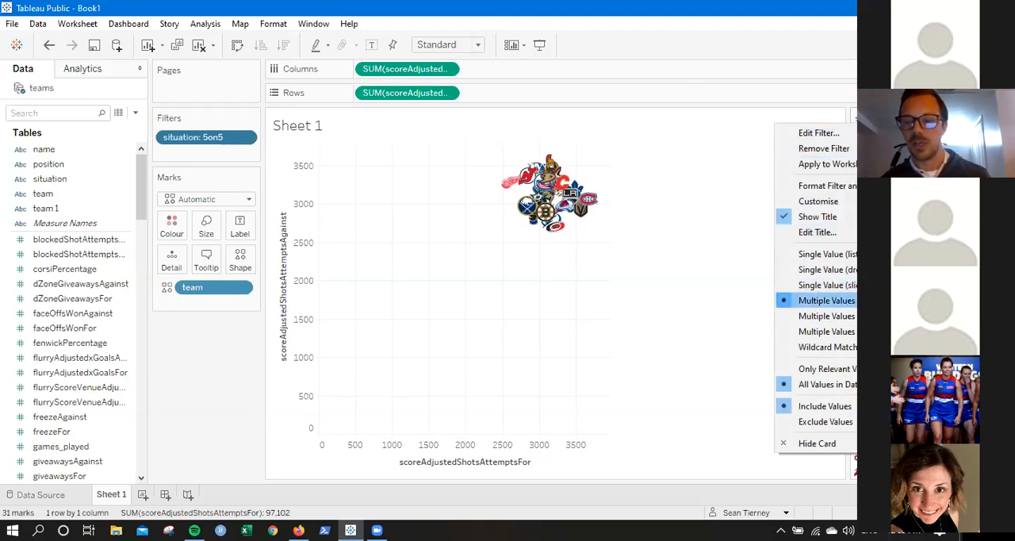
click(837, 269)
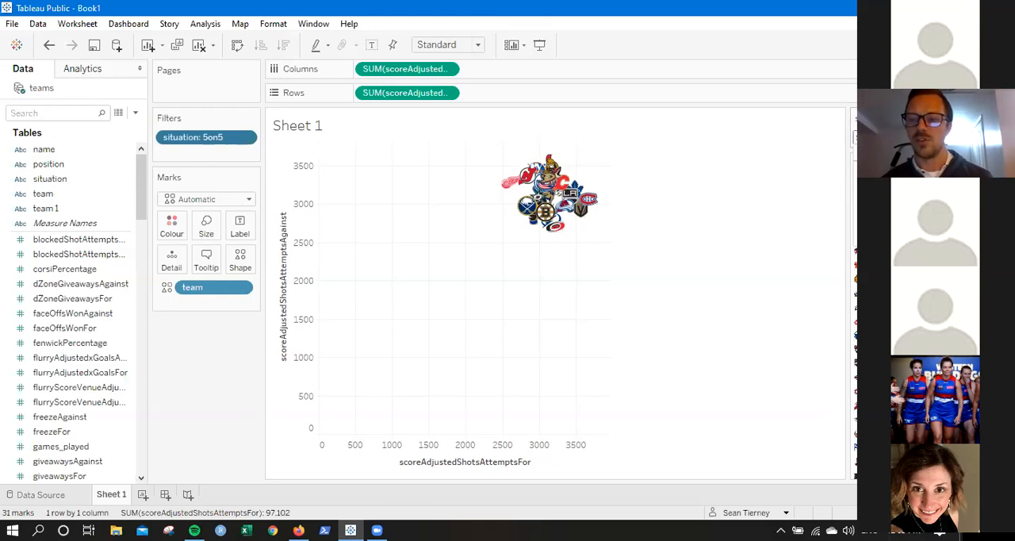
click(876, 186)
click(876, 138)
click(876, 198)
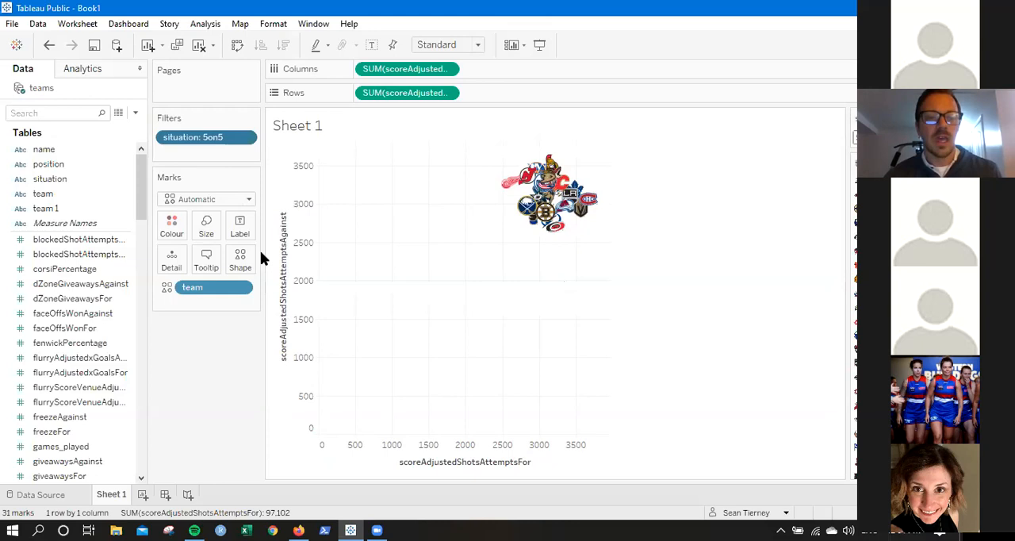
Edit the scoreAdjustedShotsAttemptsFor axis so that its automatic range does not include zero.
right_click(549, 456)
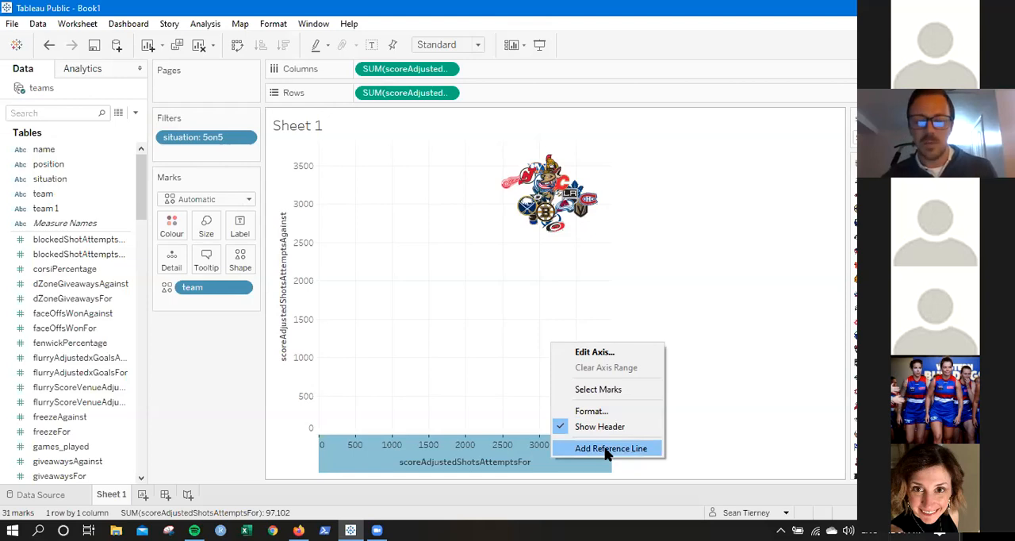
click(606, 354)
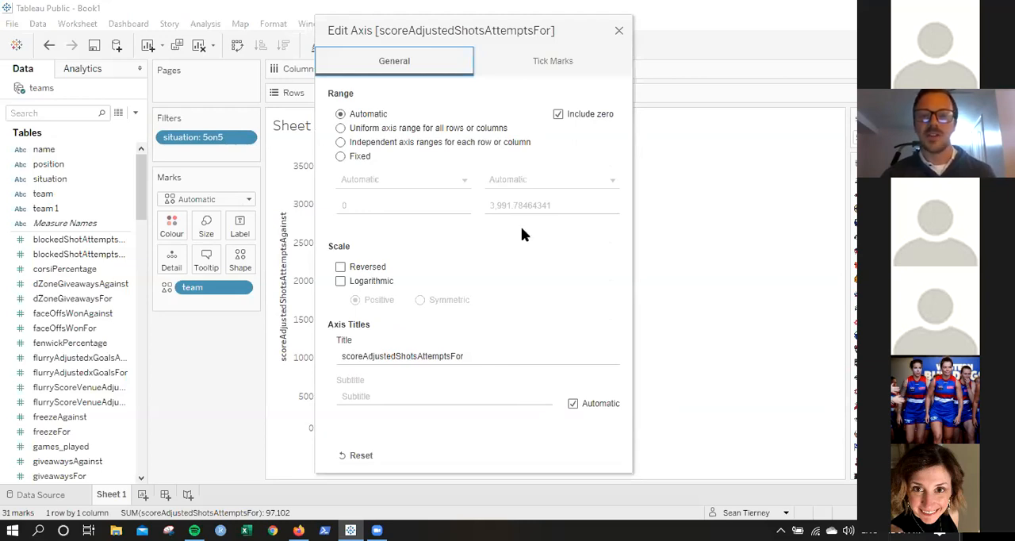
click(557, 114)
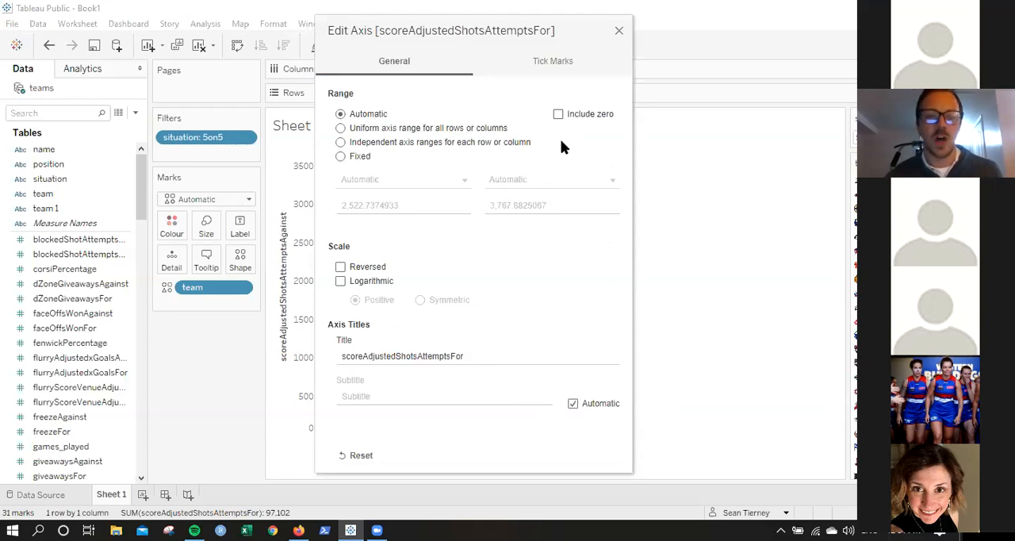
click(340, 155)
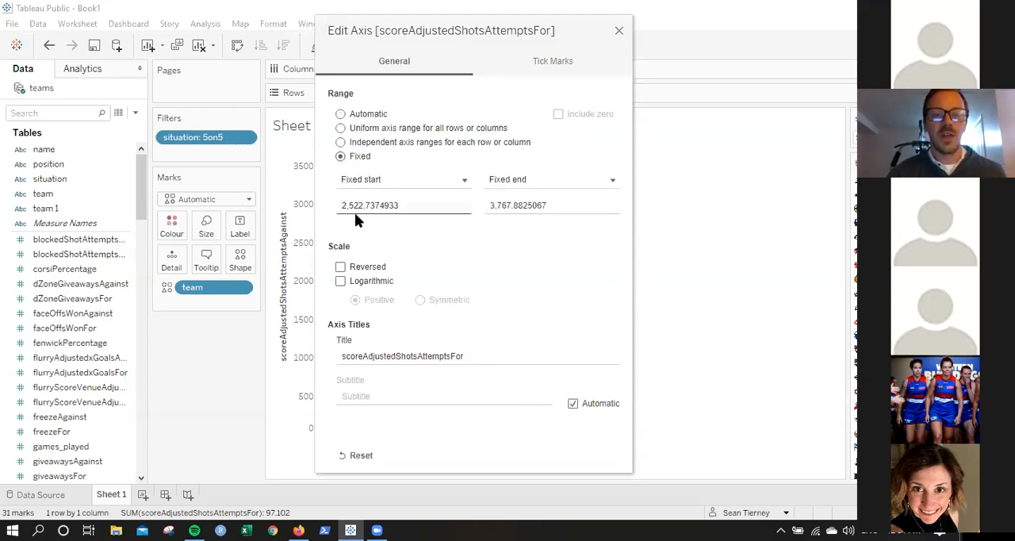
click(498, 208)
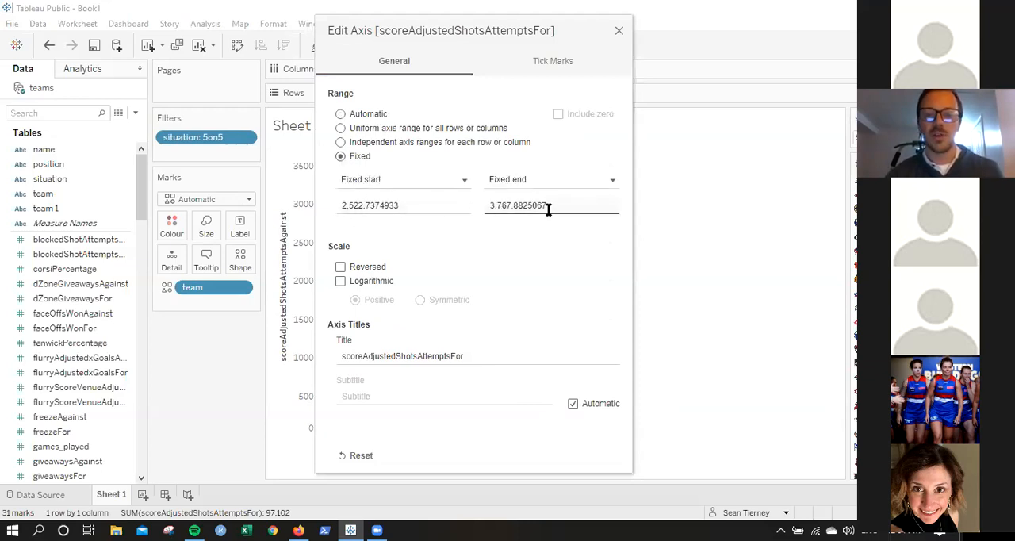
click(341, 114)
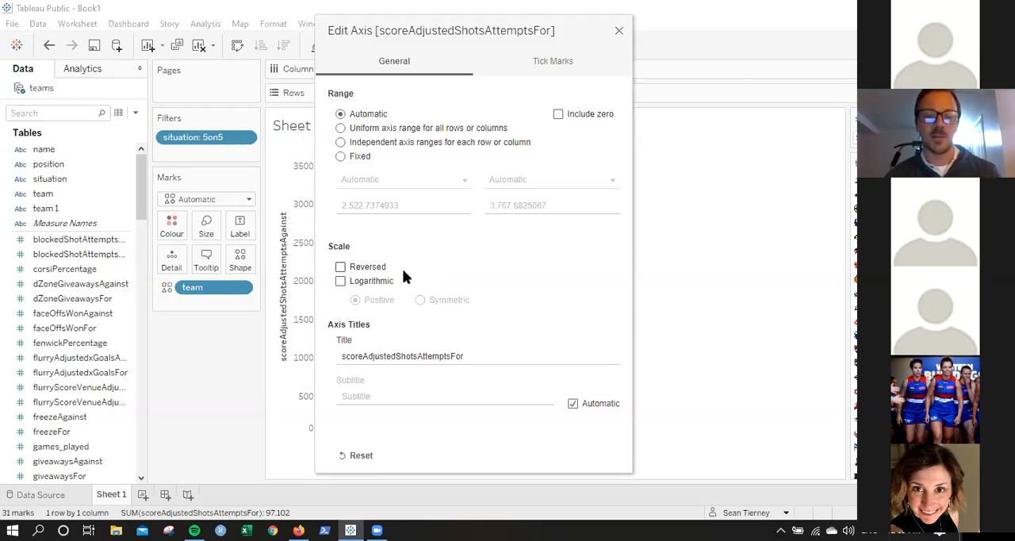
Retitle the horizontal axis as CF and close the axis settings.
click(366, 354)
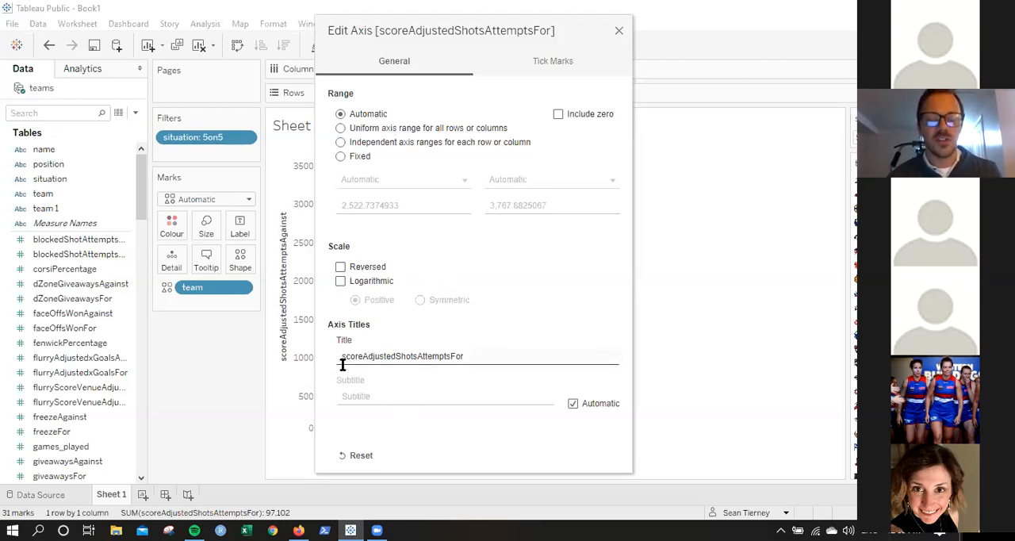
double_click(418, 358)
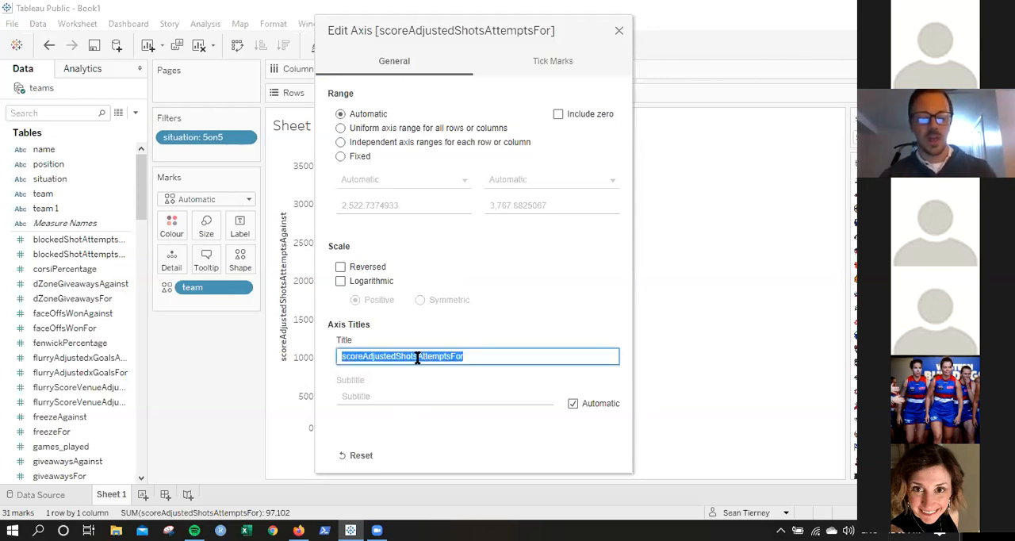
text(CF)
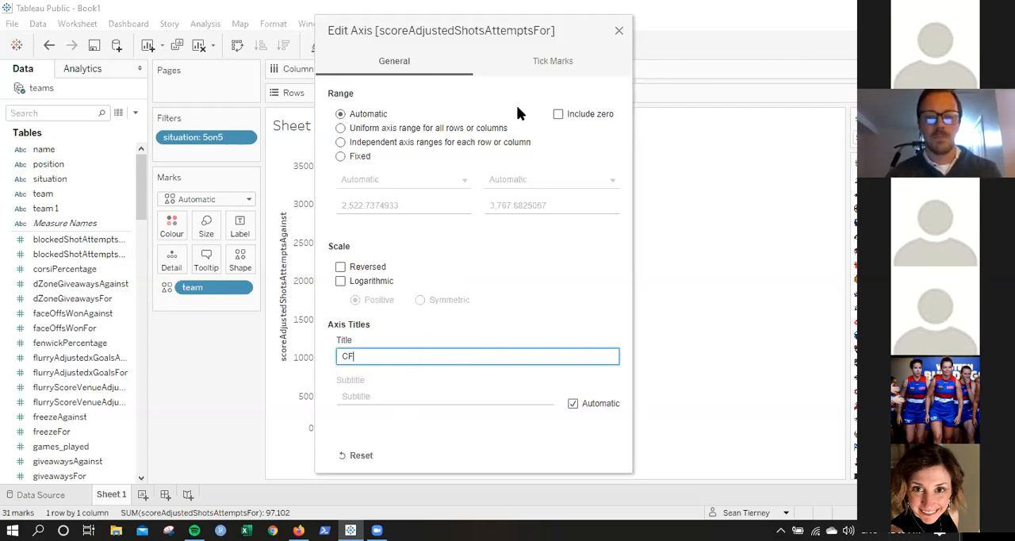
click(621, 29)
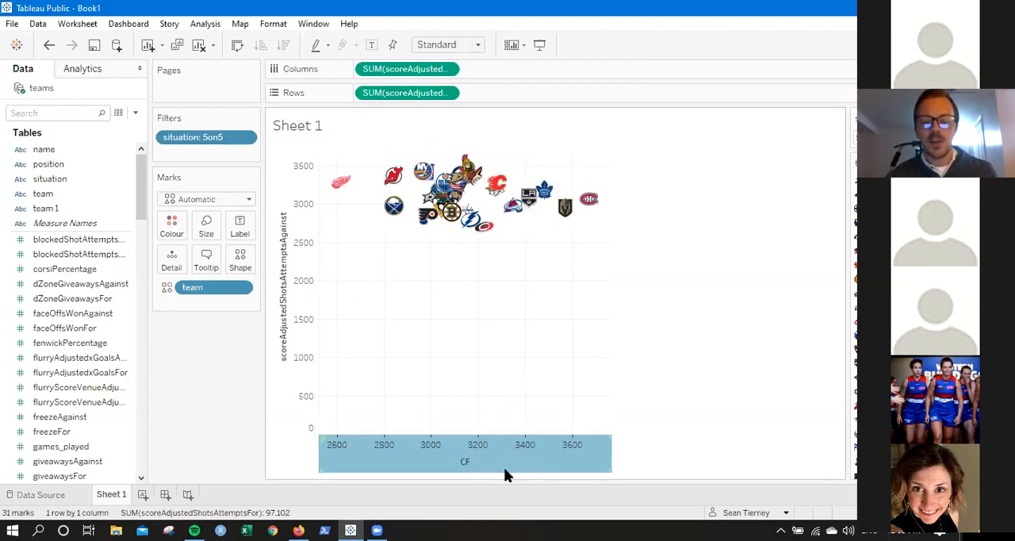
click(465, 333)
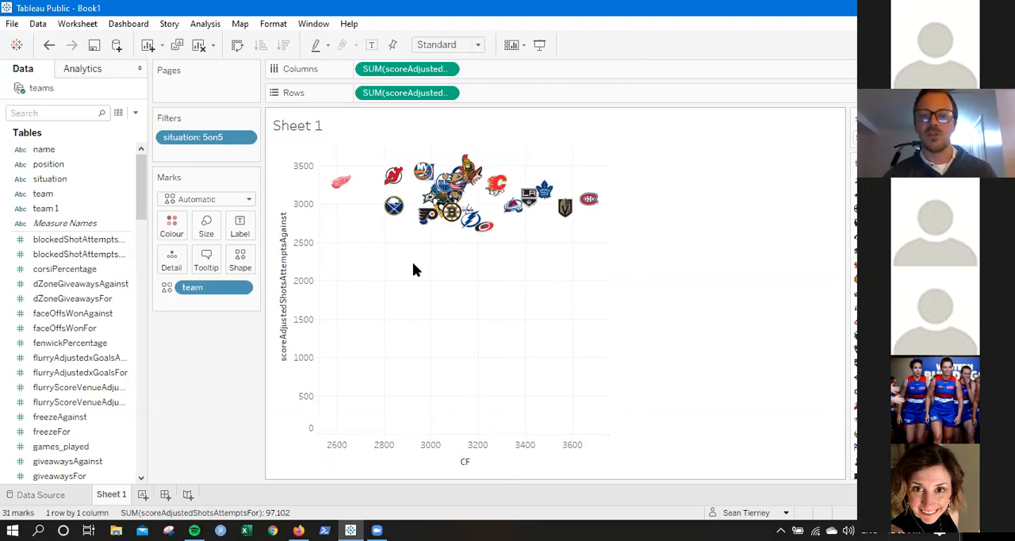
Reverse the scoreAdjustedShotsAttemptsAgainst axis and exclude zero from its range.
double_click(299, 196)
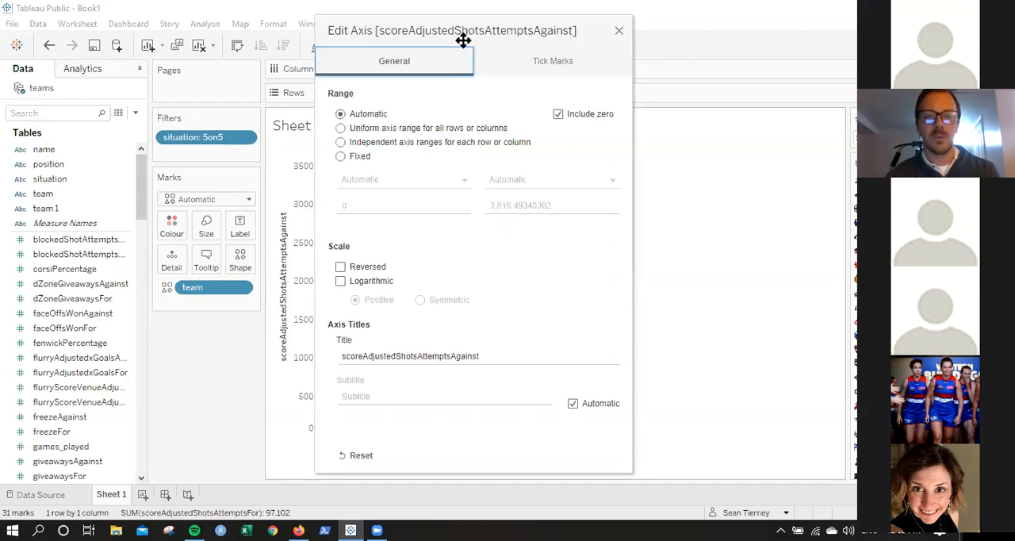
drag(476, 31, 784, 23)
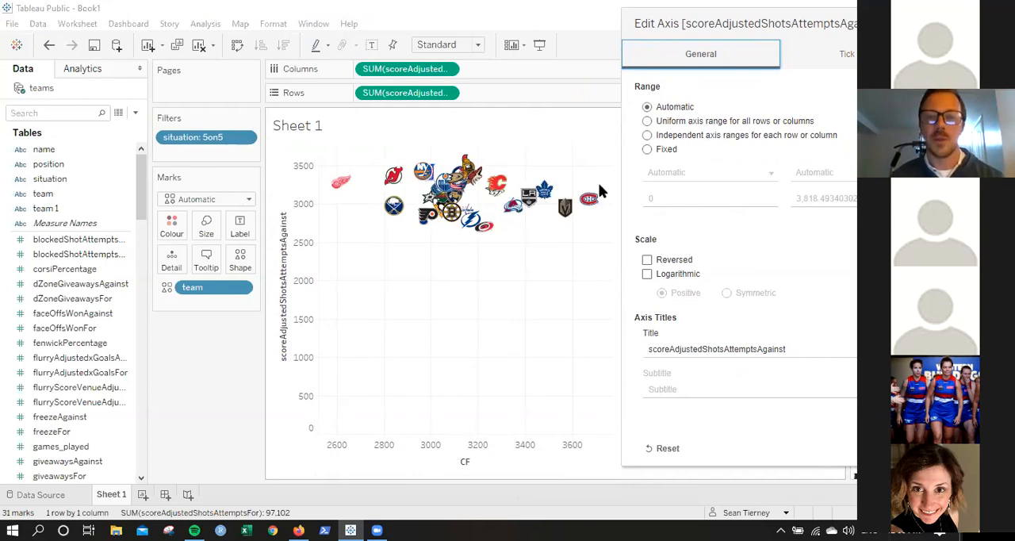
click(646, 260)
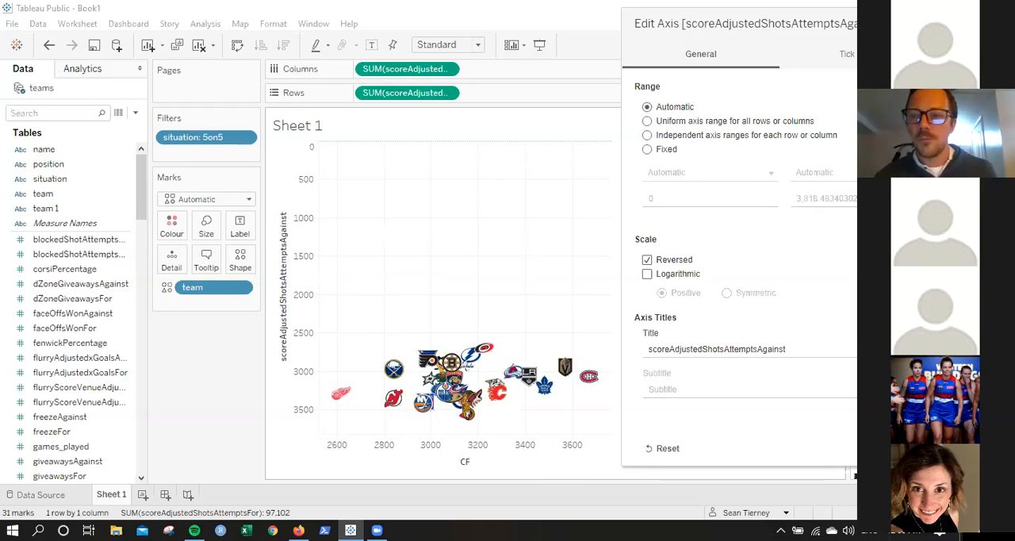
click(867, 107)
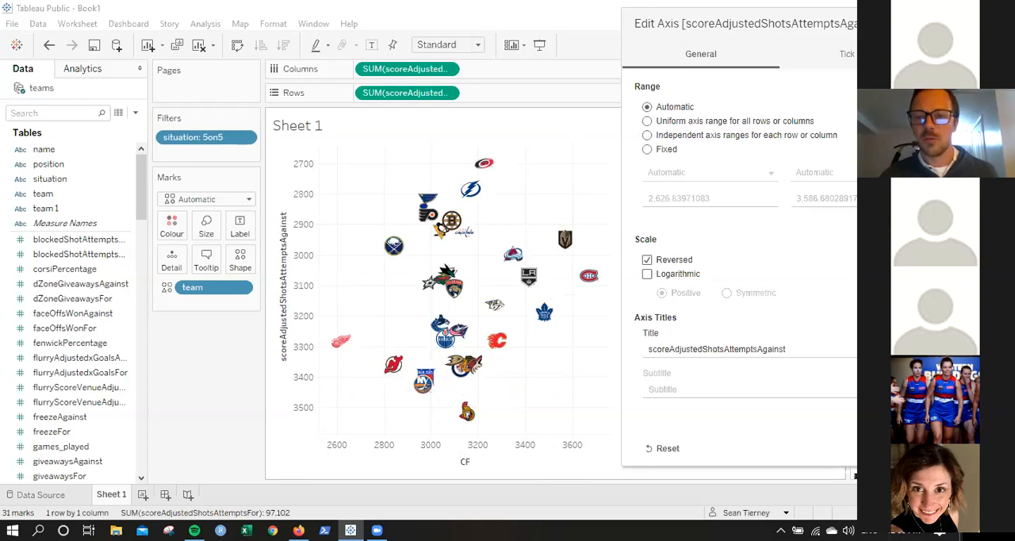
Retitle the vertical axis as CA and close the axis settings.
double_click(778, 350)
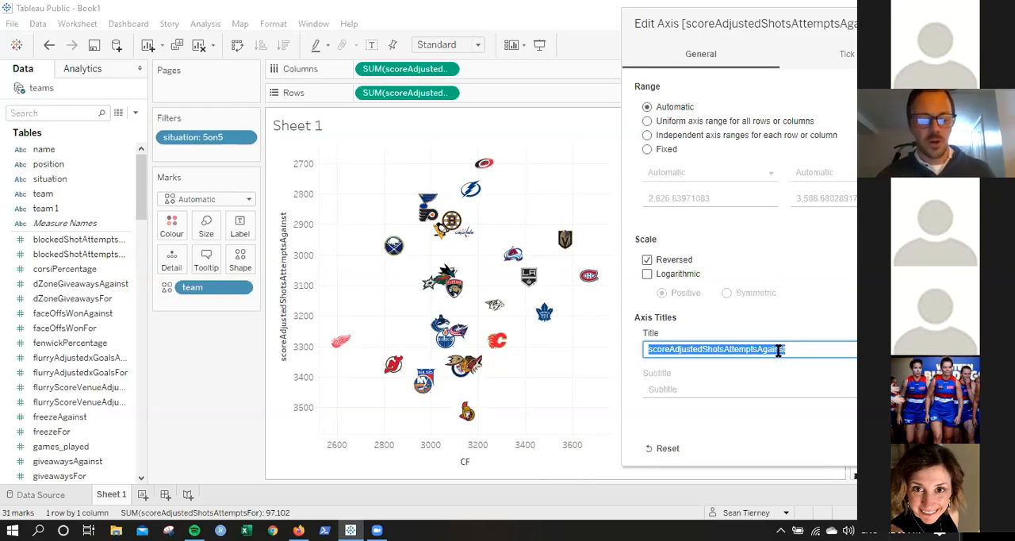
text(CA)
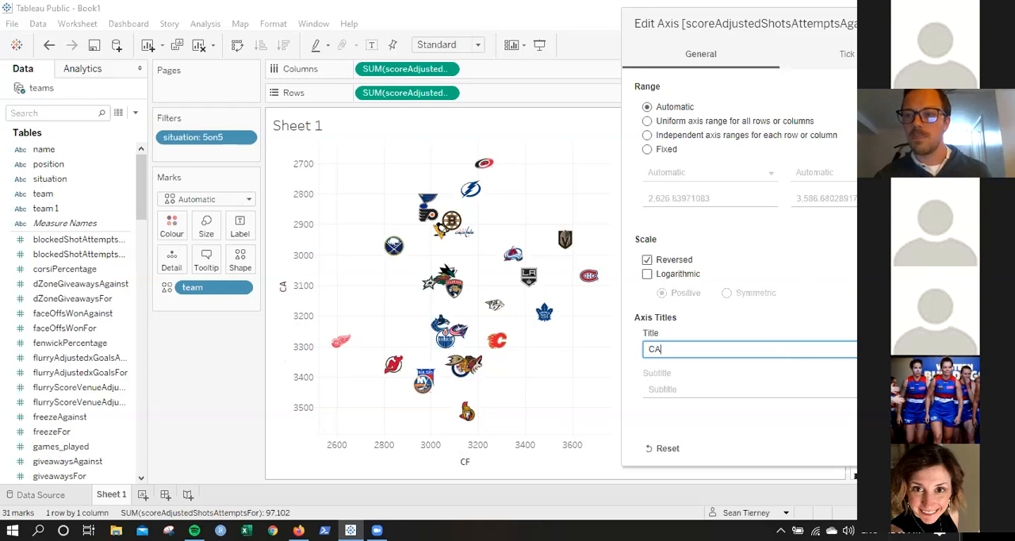
click(924, 23)
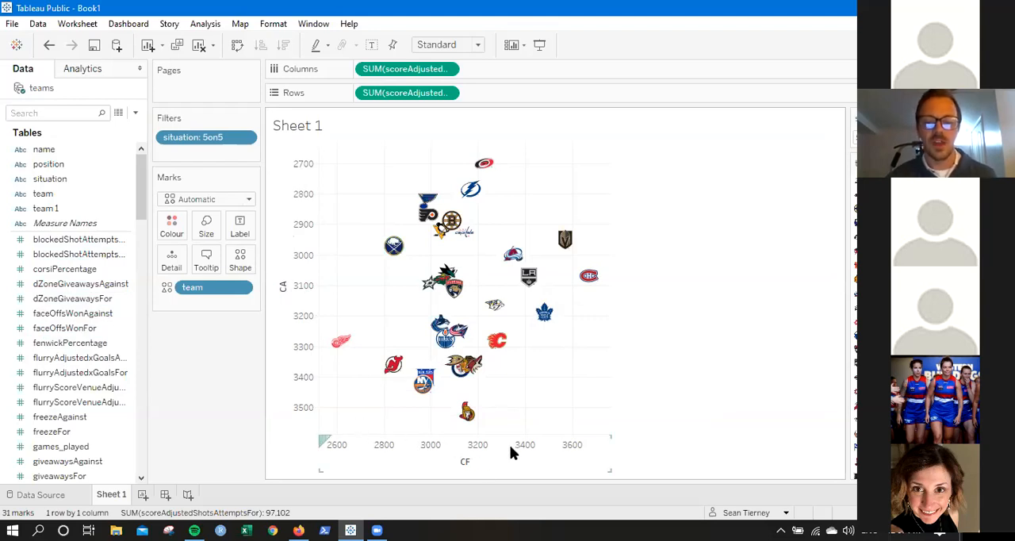
Add a per-pane average reference line for SUM(scoreAdjustedShotsAttemptsFor) on the CF axis, keeping the Computation label.
right_click(486, 459)
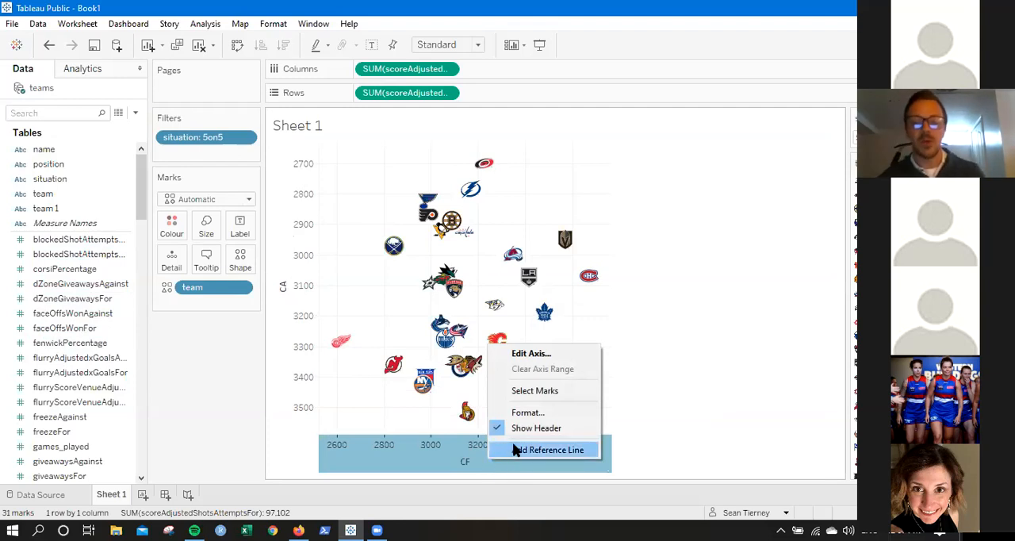
click(514, 450)
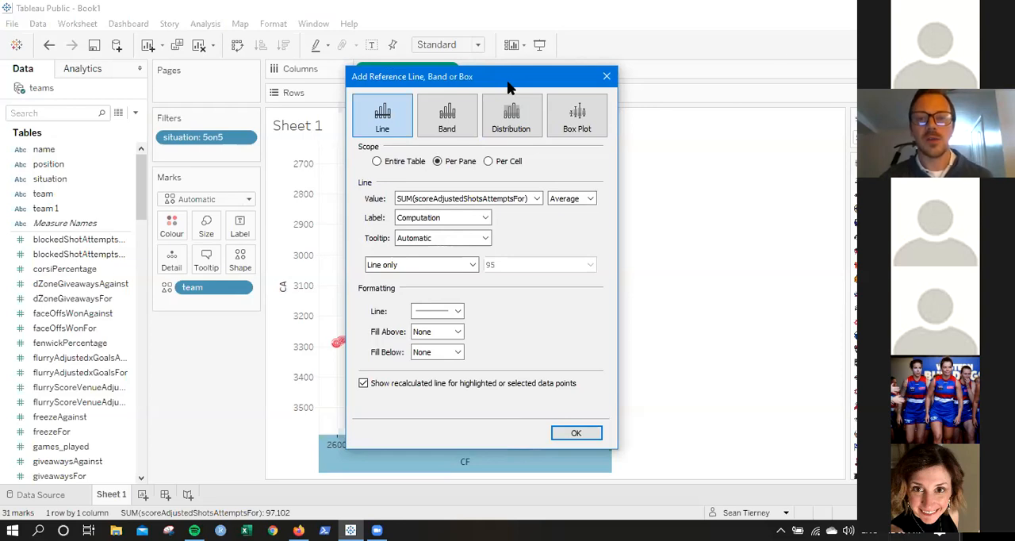
drag(508, 88, 777, 50)
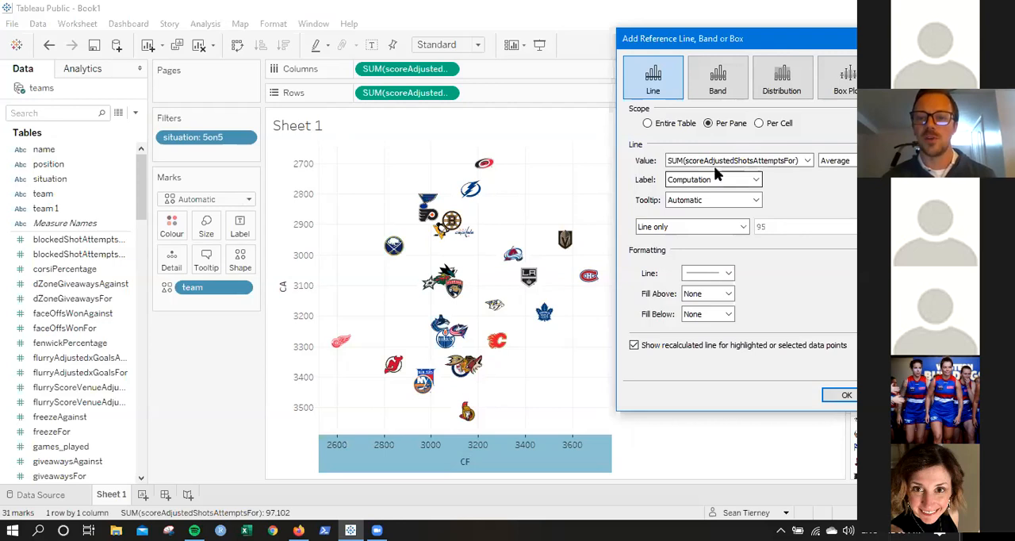
click(706, 179)
click(709, 182)
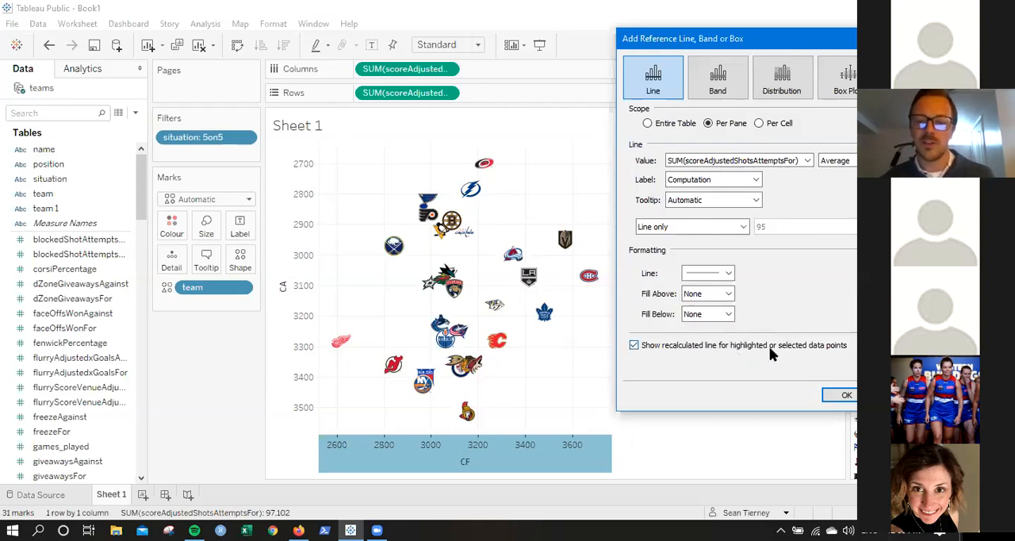
click(841, 395)
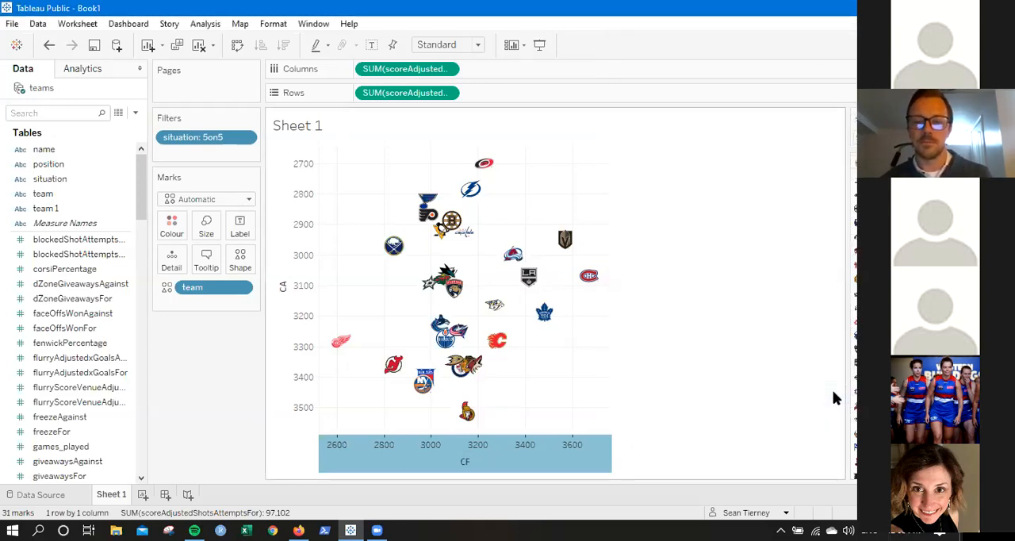
Edit the vertical average reference line and set its label to None.
mouse_move(463, 164)
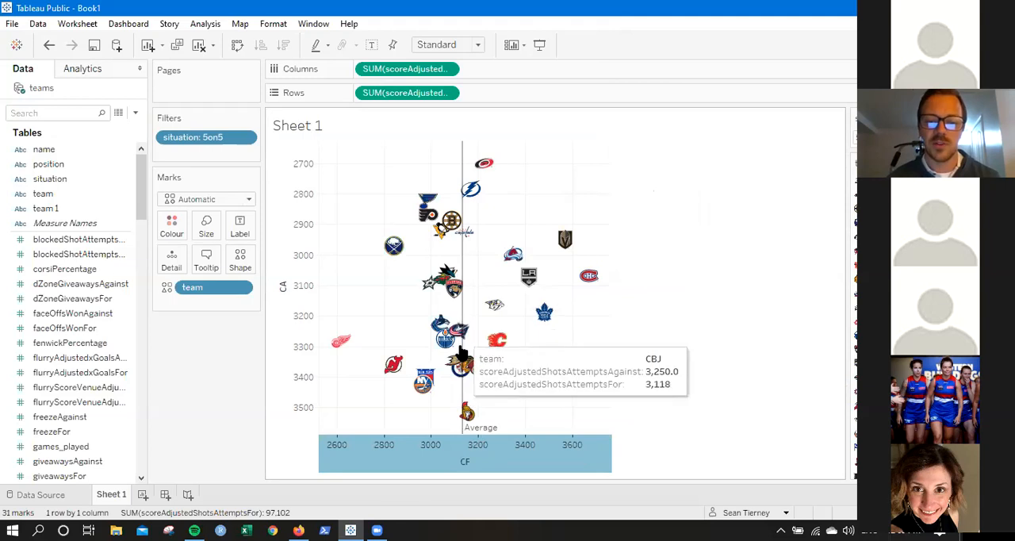
click(465, 261)
right_click(463, 259)
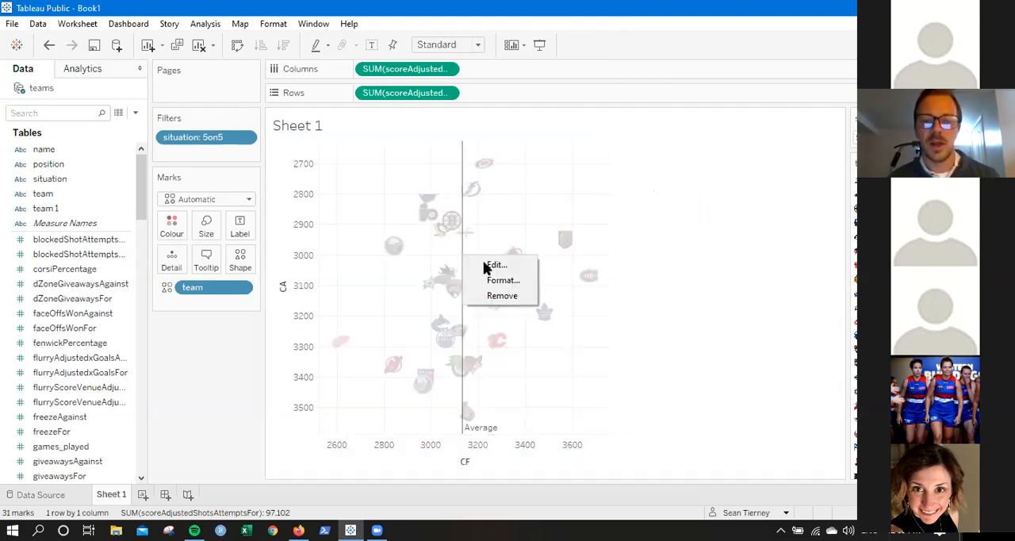
click(493, 266)
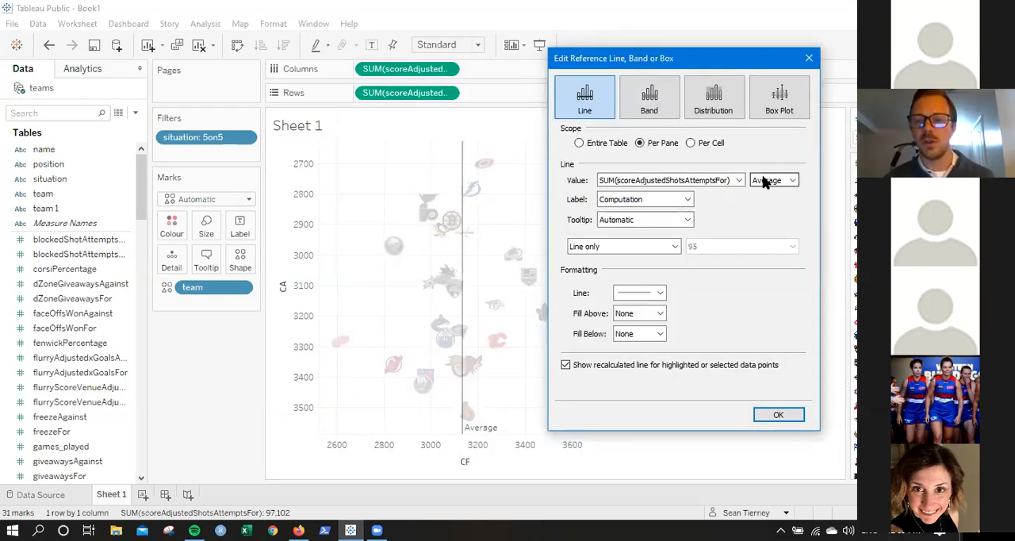
click(651, 199)
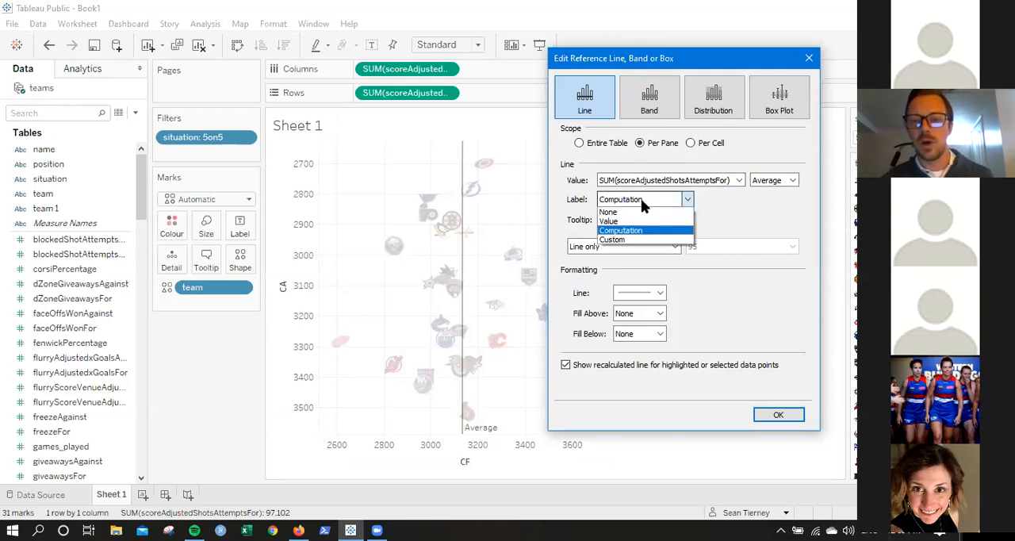
click(609, 212)
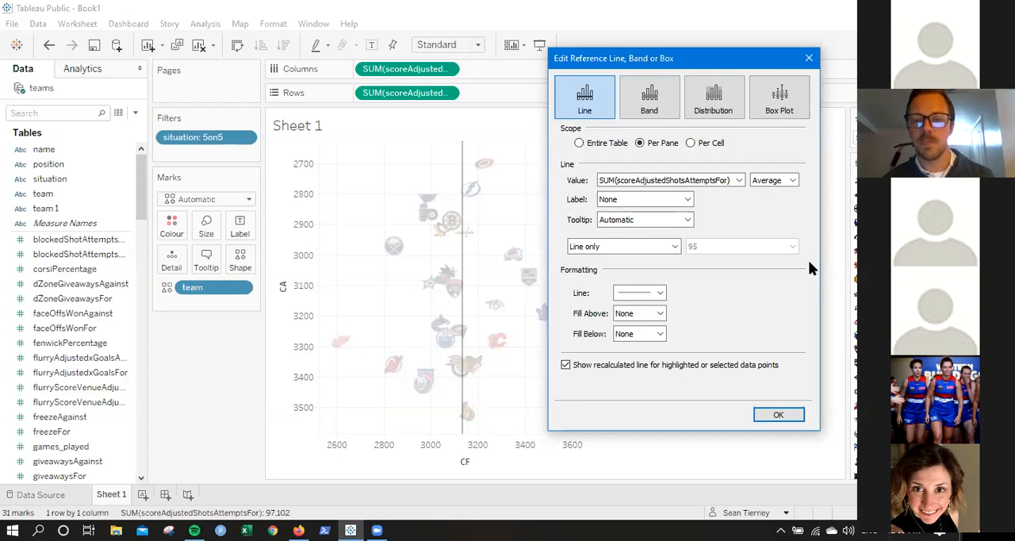
Format the CF average line as a thicker solid black line and apply the changes.
click(632, 296)
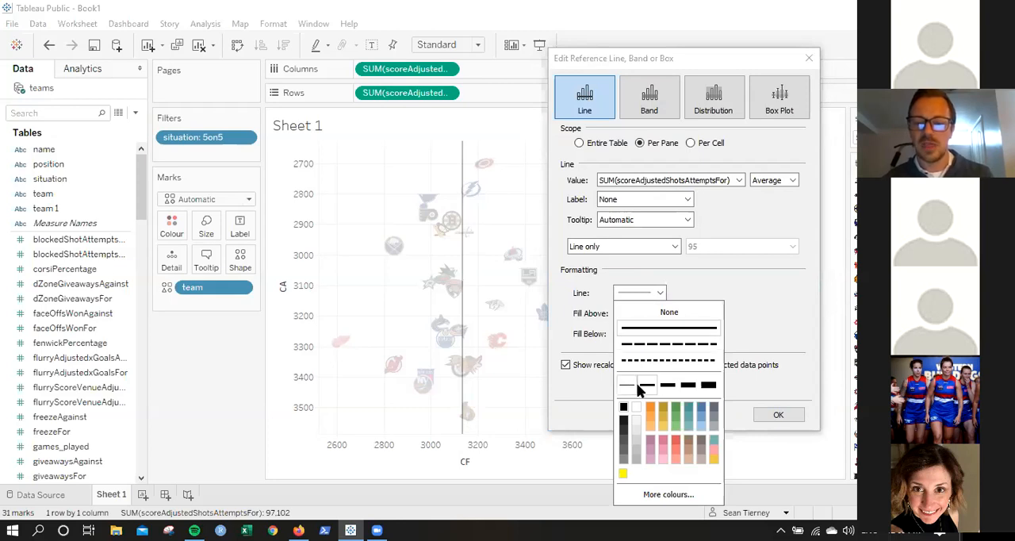
click(624, 408)
click(587, 393)
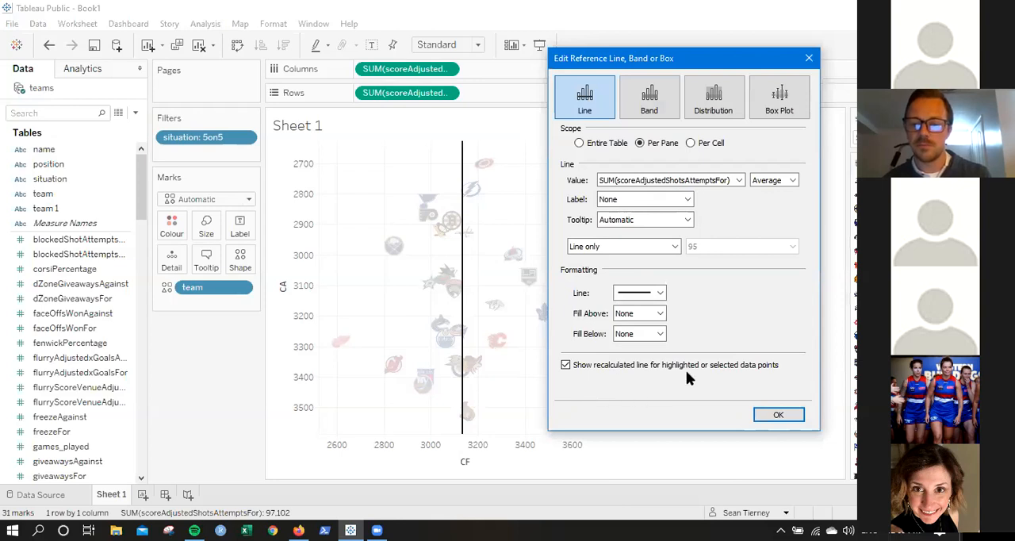
drag(721, 60, 730, 27)
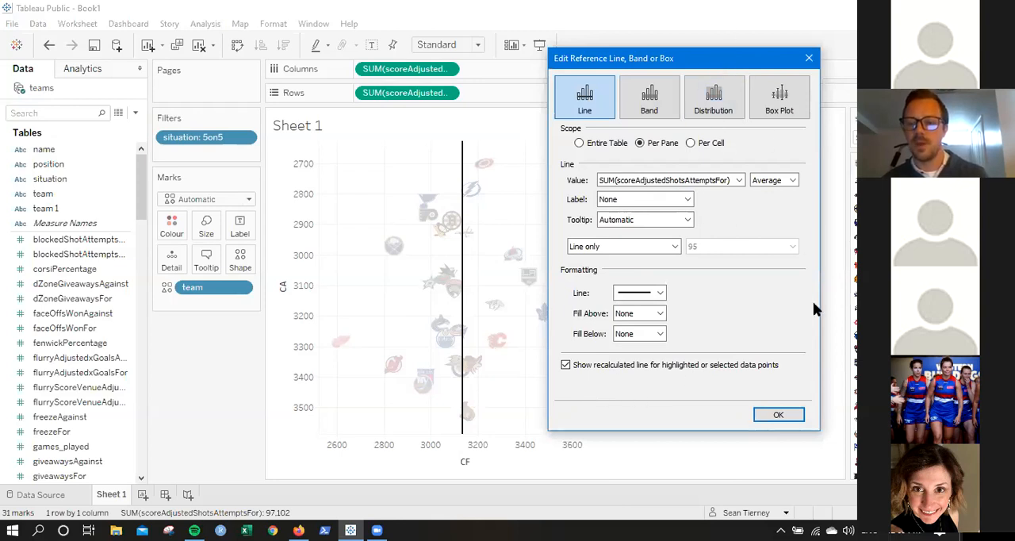
click(787, 382)
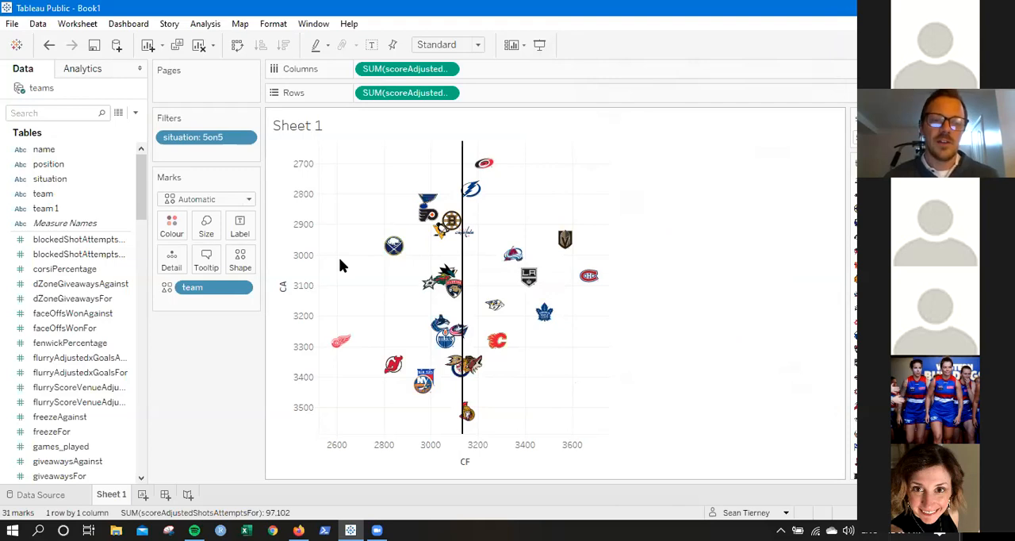
Start a per-pane average reference line for SUM(scoreAdjustedShotsAttemptsAgainst) on the CA axis, with its label set to None.
right_click(290, 268)
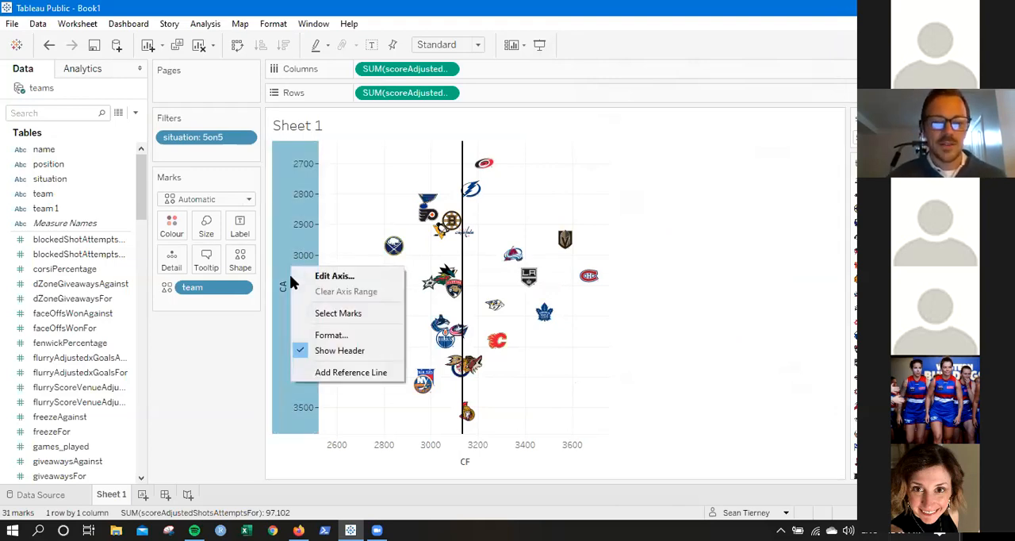
click(327, 373)
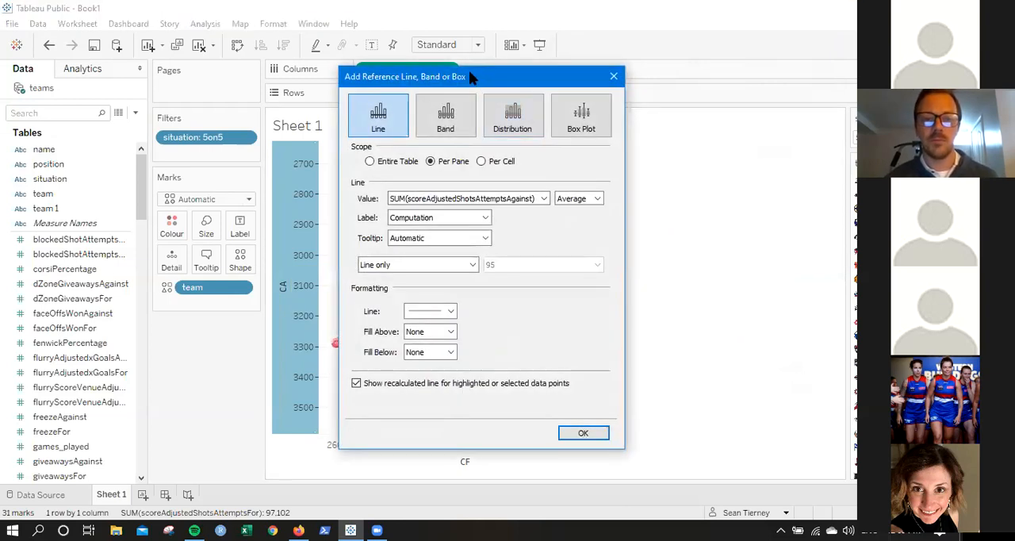
drag(472, 77, 186, 50)
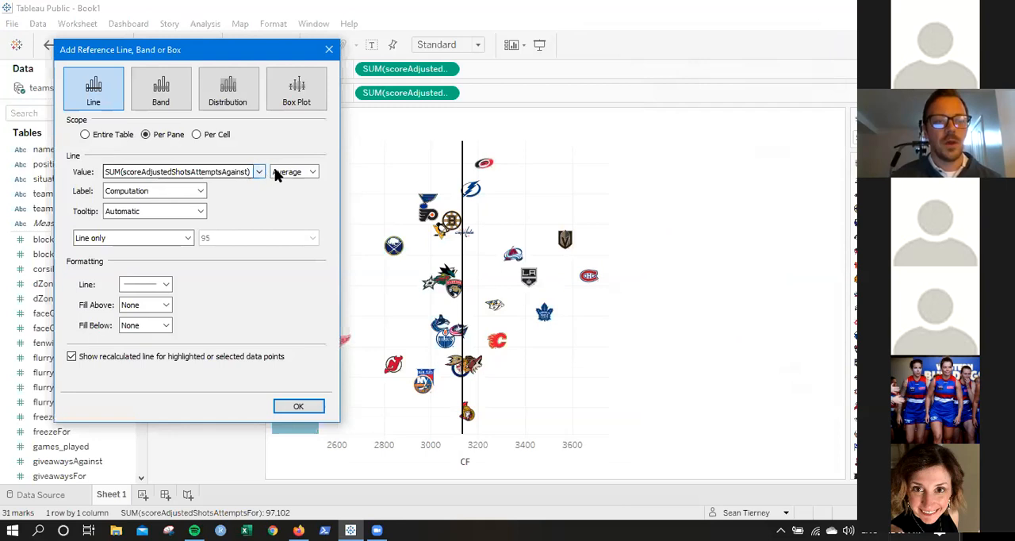
click(137, 191)
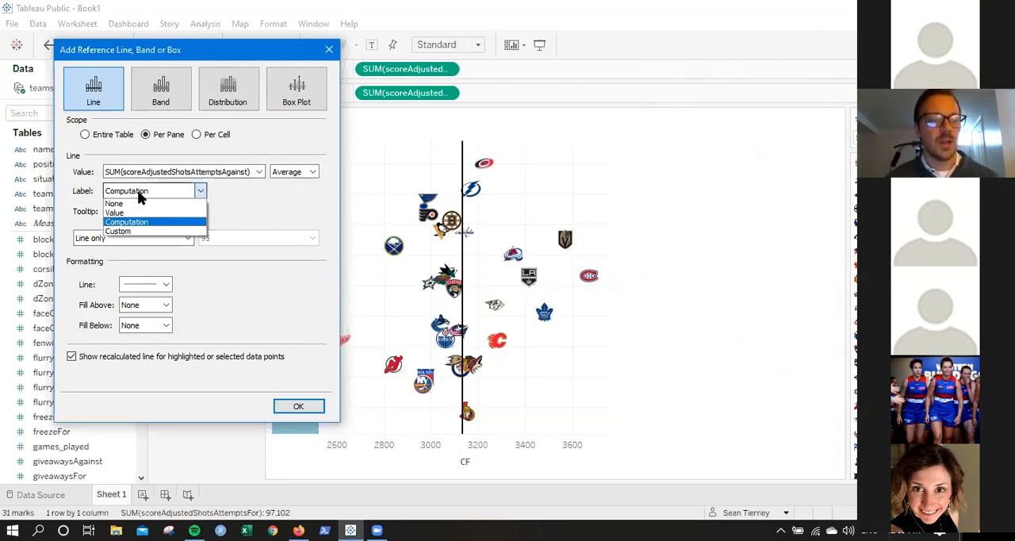
click(125, 204)
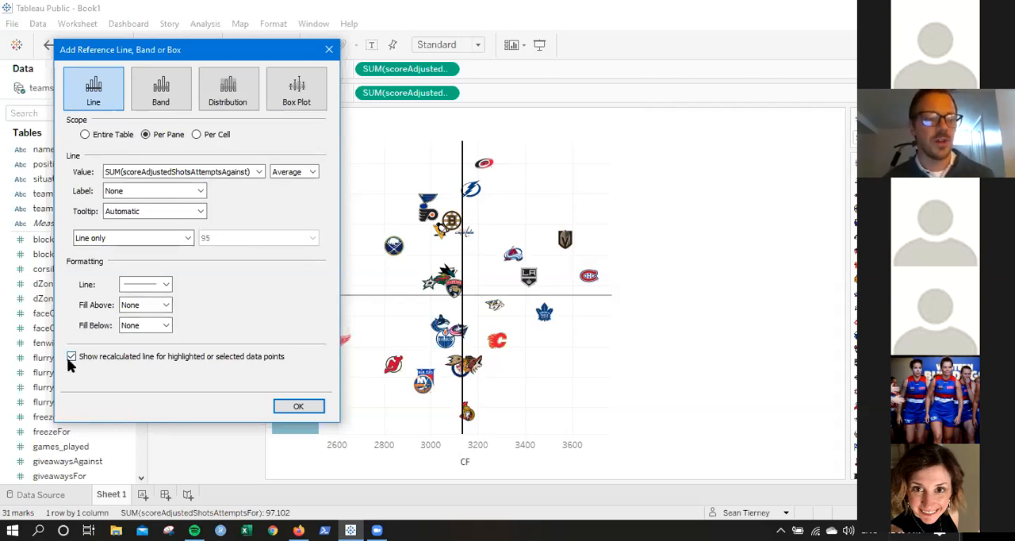
Give the CA average line a thicker solid black style and apply it to the chart.
click(149, 284)
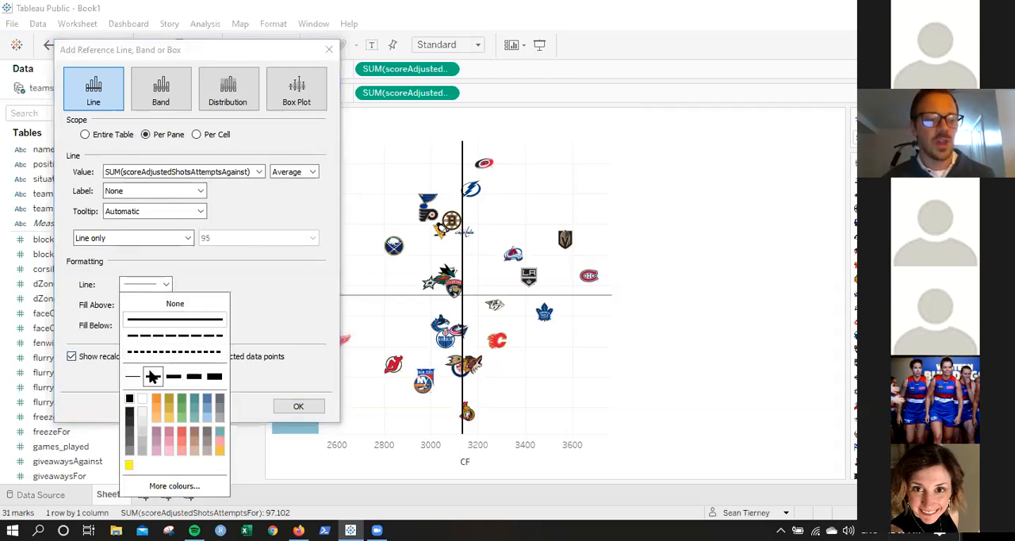
click(130, 398)
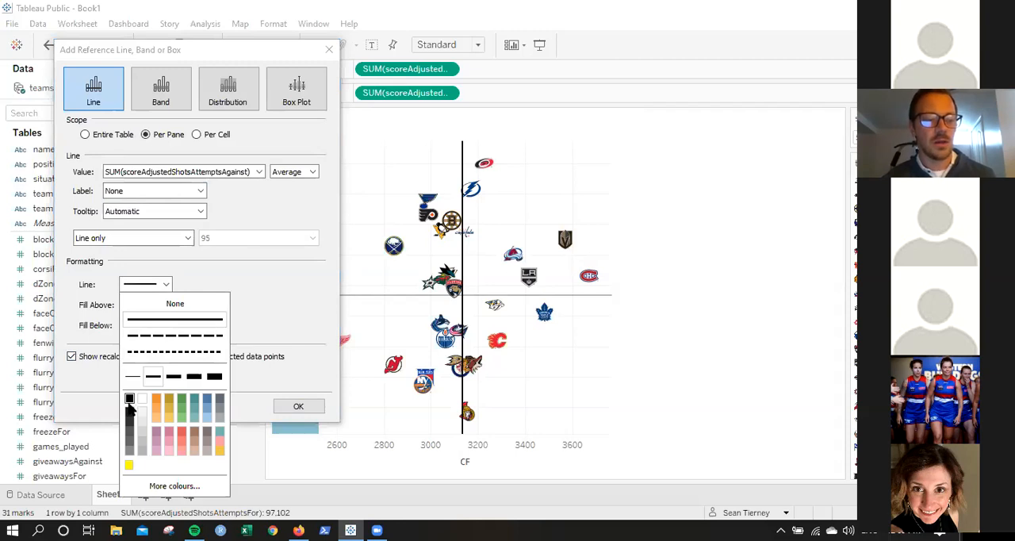
click(283, 375)
click(284, 402)
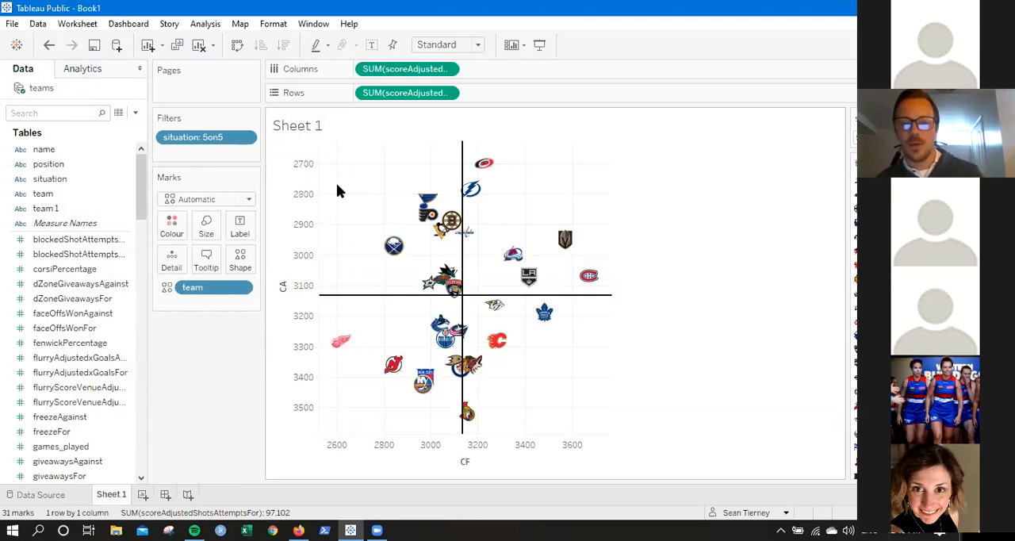
Try shading the chart around the CA average line, with a dark grey Fill Above and a medium grey Fill Below.
mouse_move(464, 158)
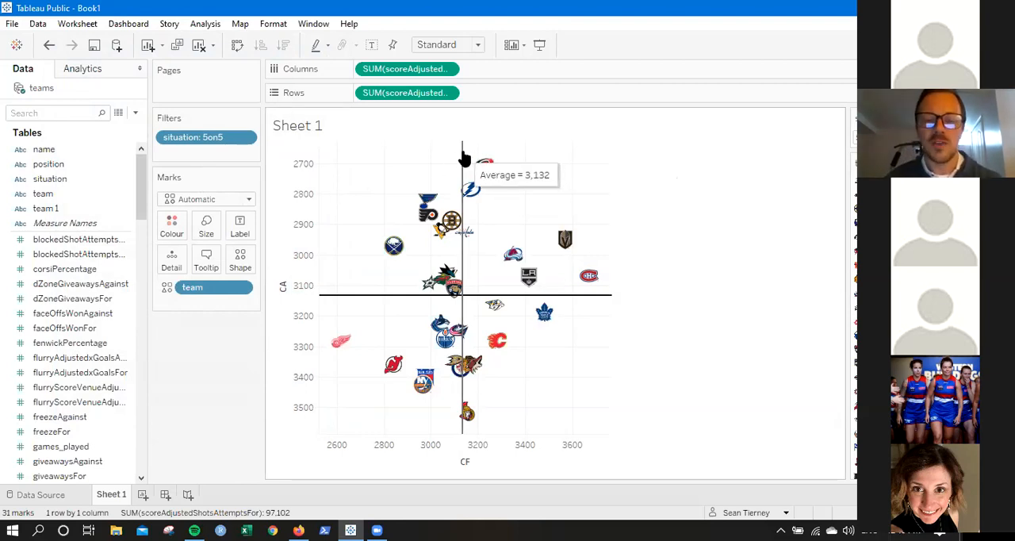
mouse_move(465, 380)
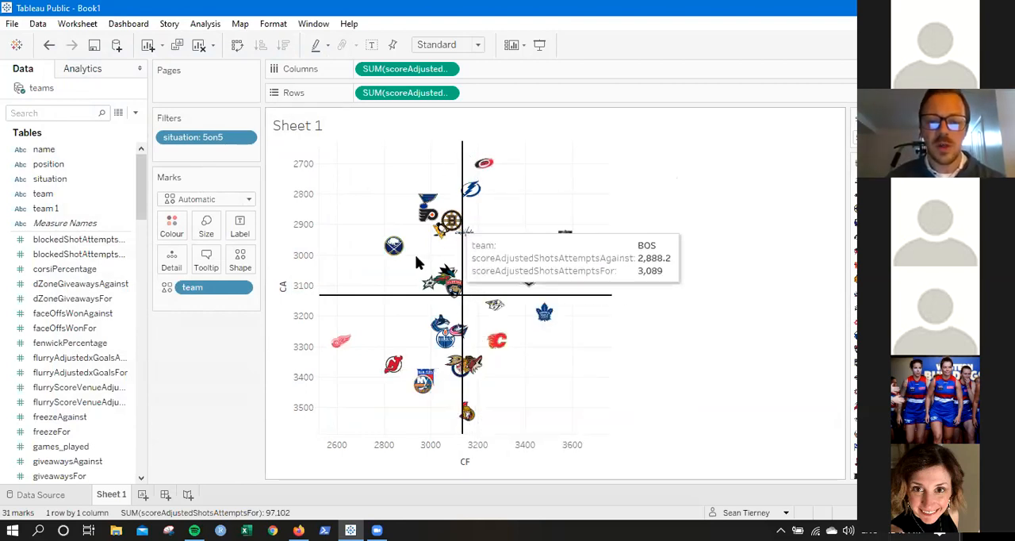
right_click(354, 300)
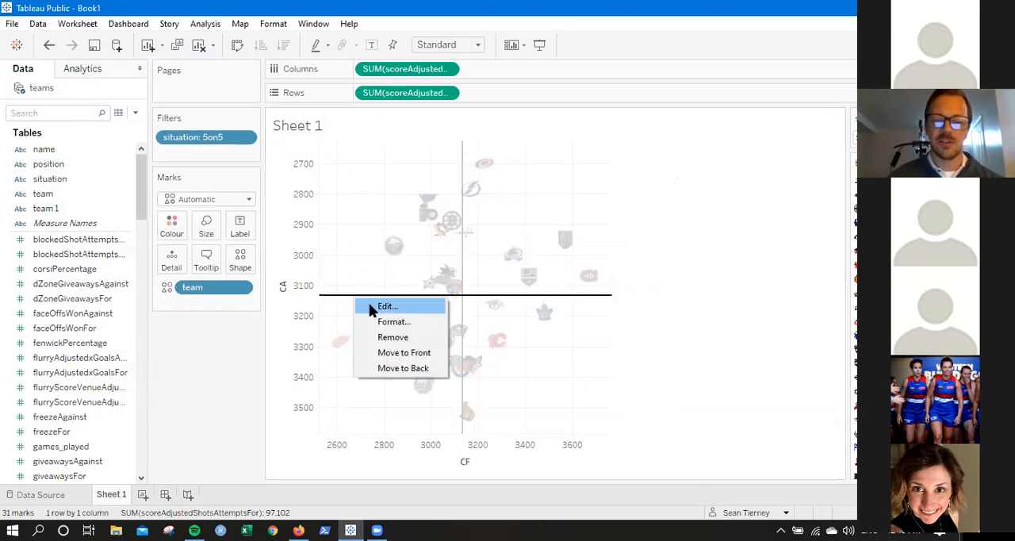
click(382, 307)
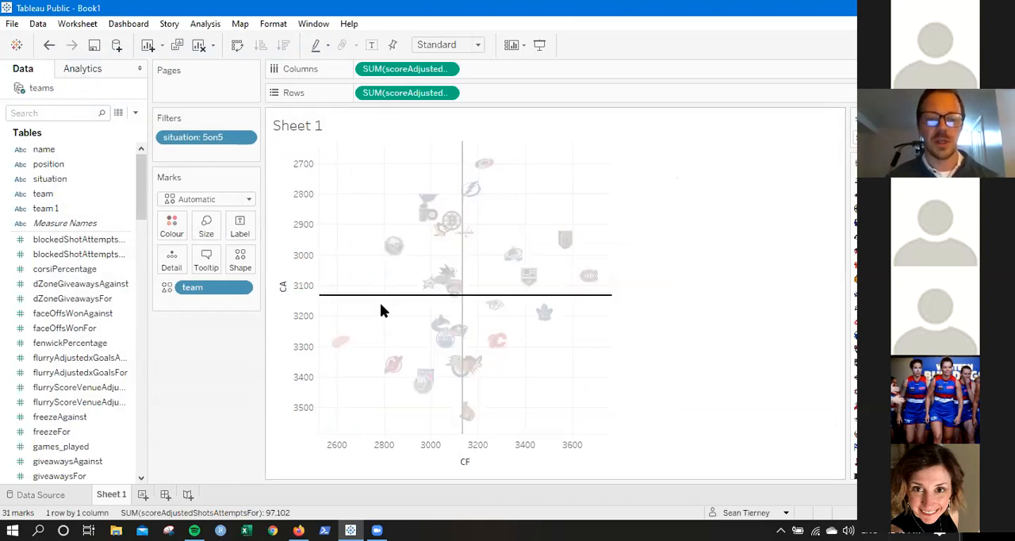
click(425, 333)
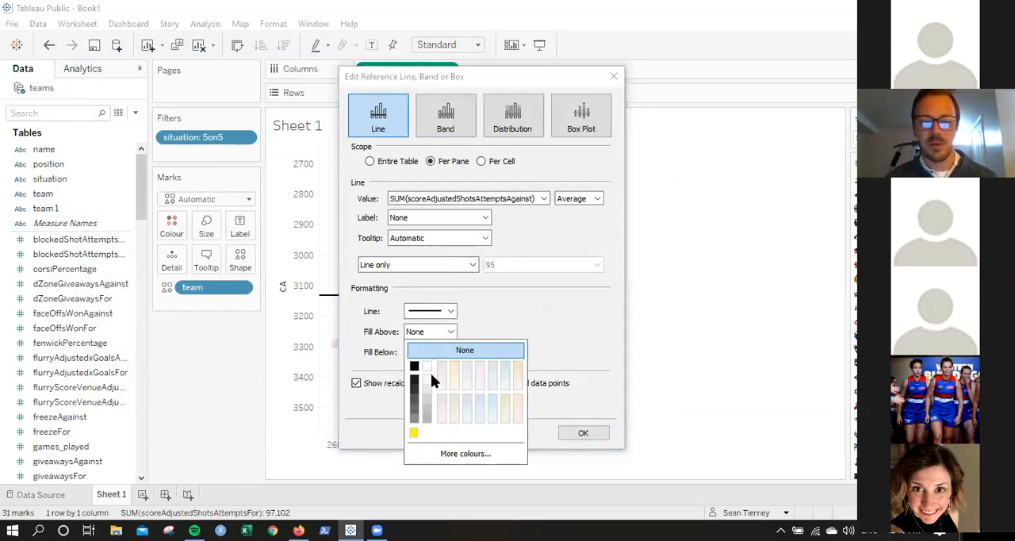
click(415, 387)
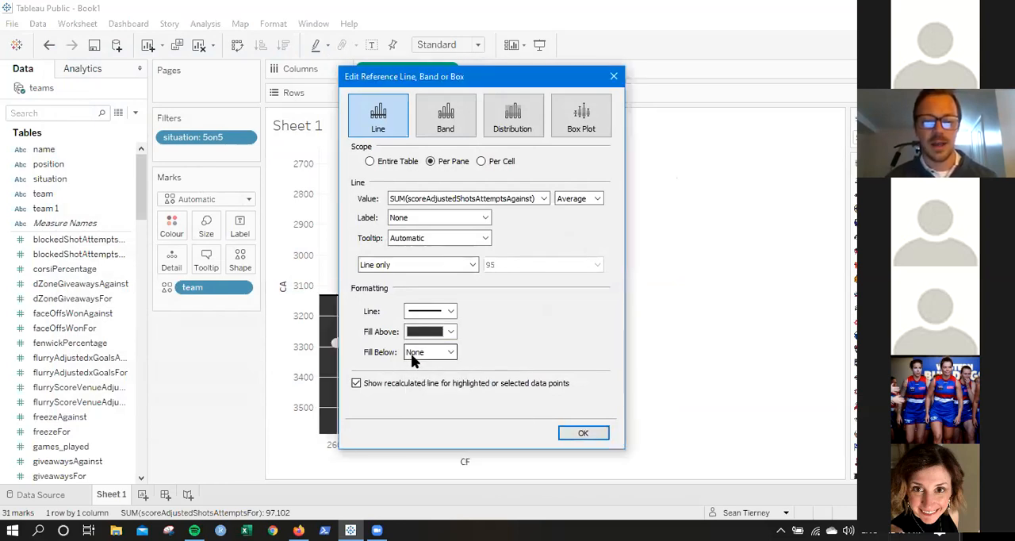
click(420, 357)
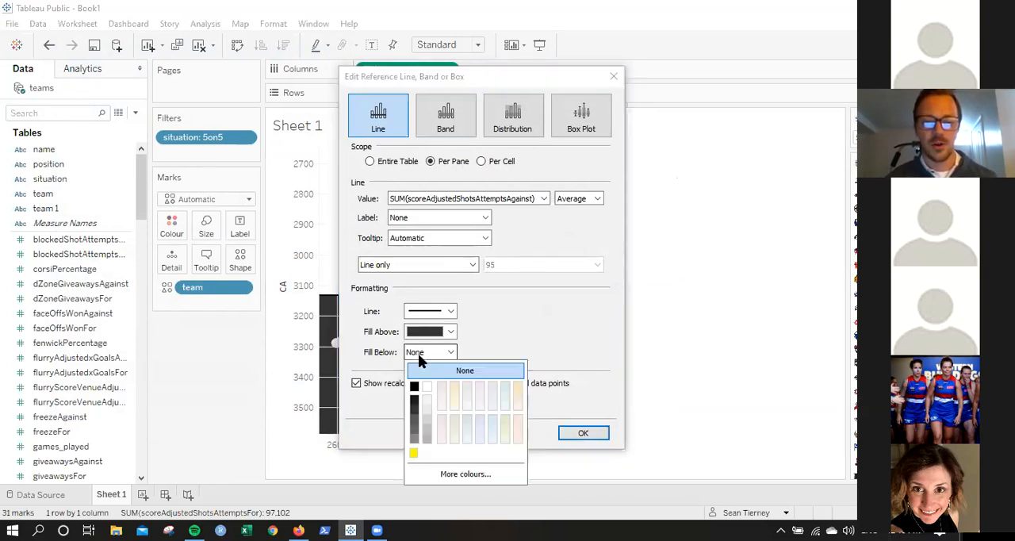
click(414, 439)
click(580, 433)
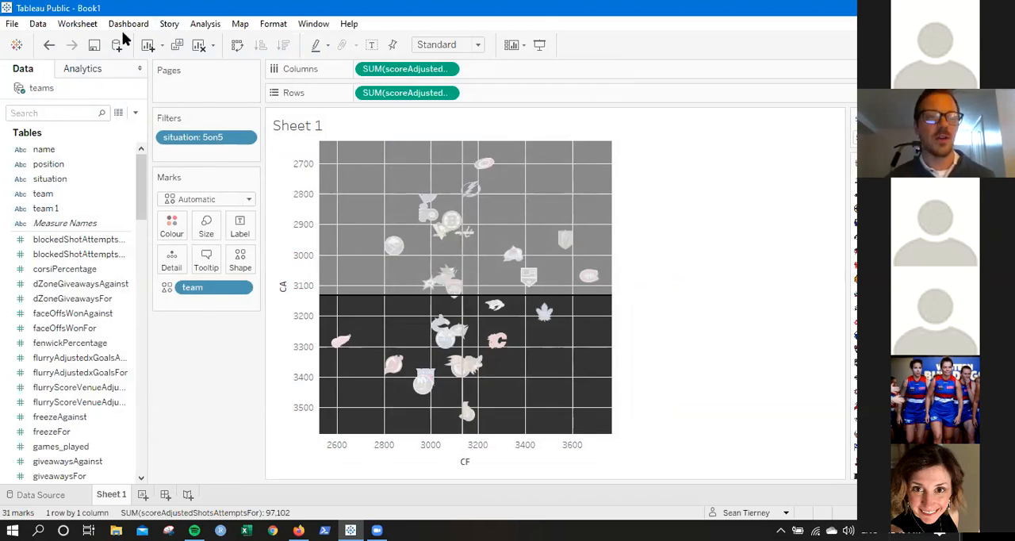
Undo the fill shading on the CA average line and deselect the line.
click(47, 46)
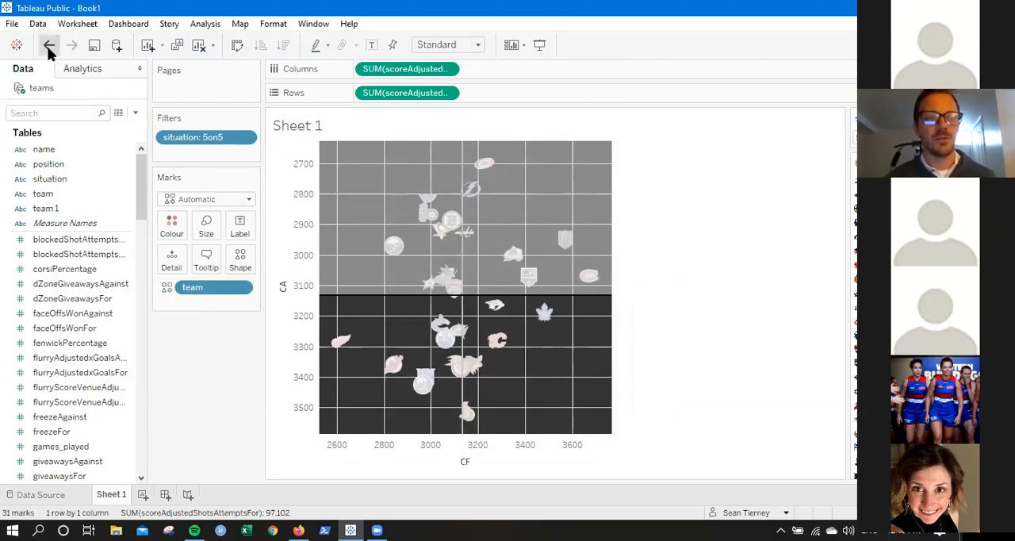
click(47, 46)
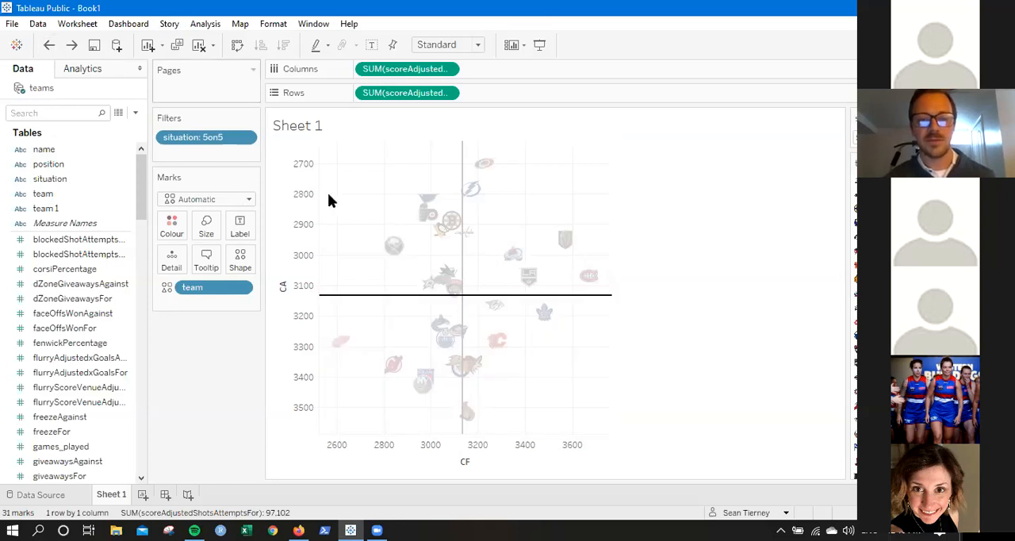
click(370, 195)
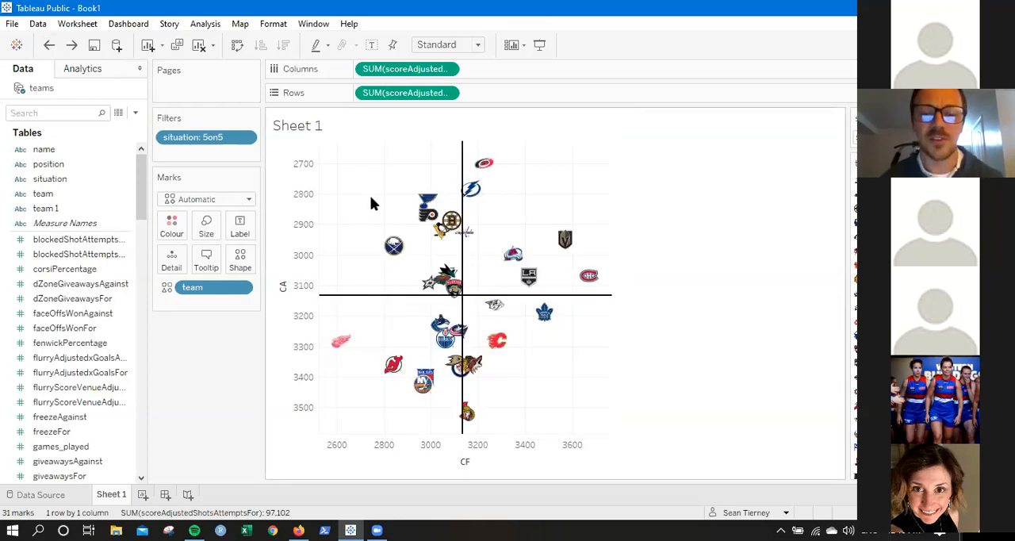
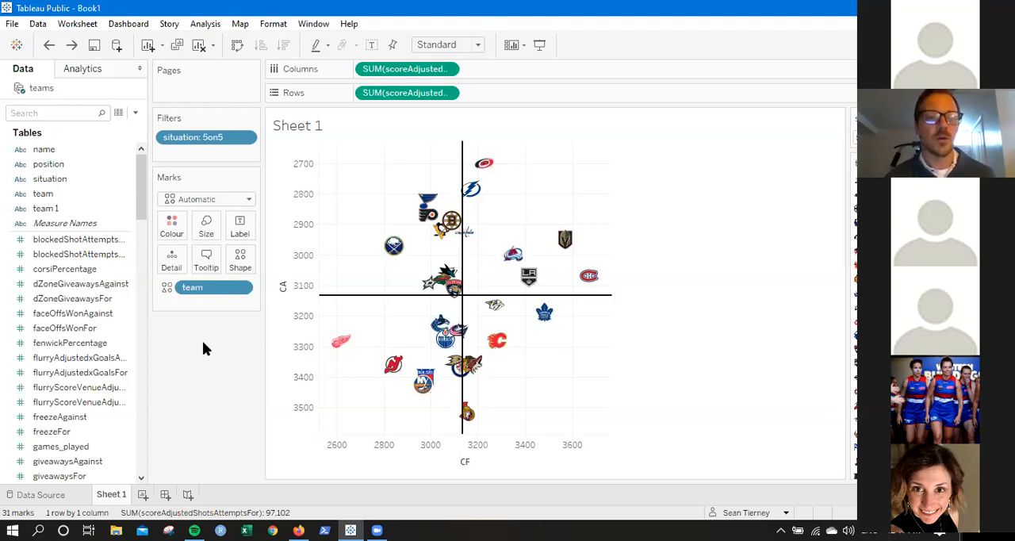
Start a new calculated field based on the iceTime measure.
drag(139, 201, 141, 279)
click(57, 284)
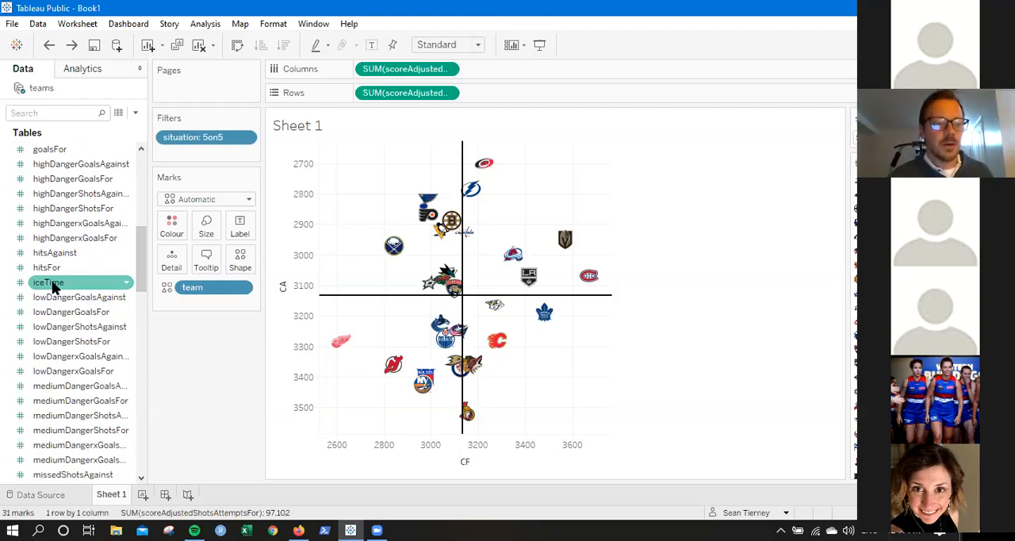
right_click(53, 286)
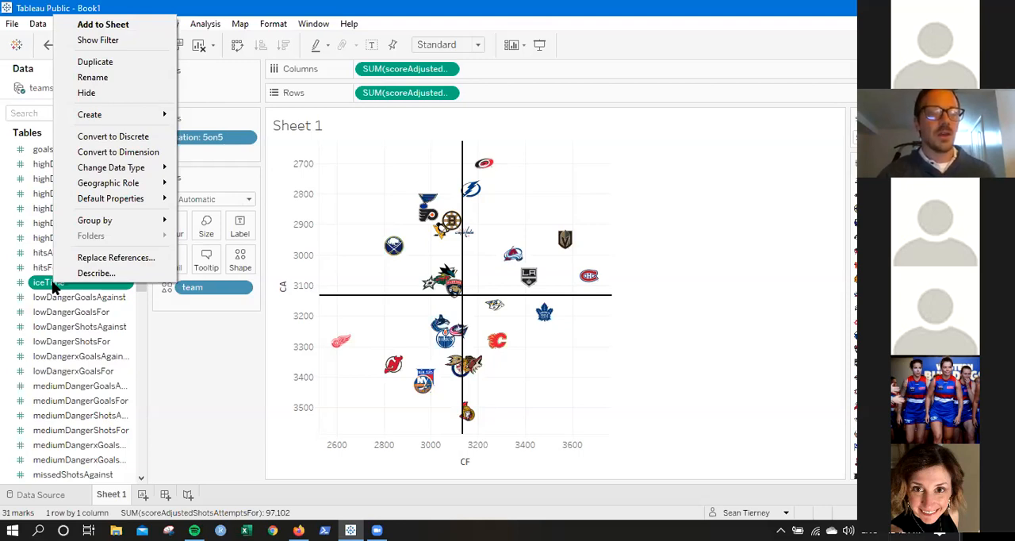
mouse_move(136, 115)
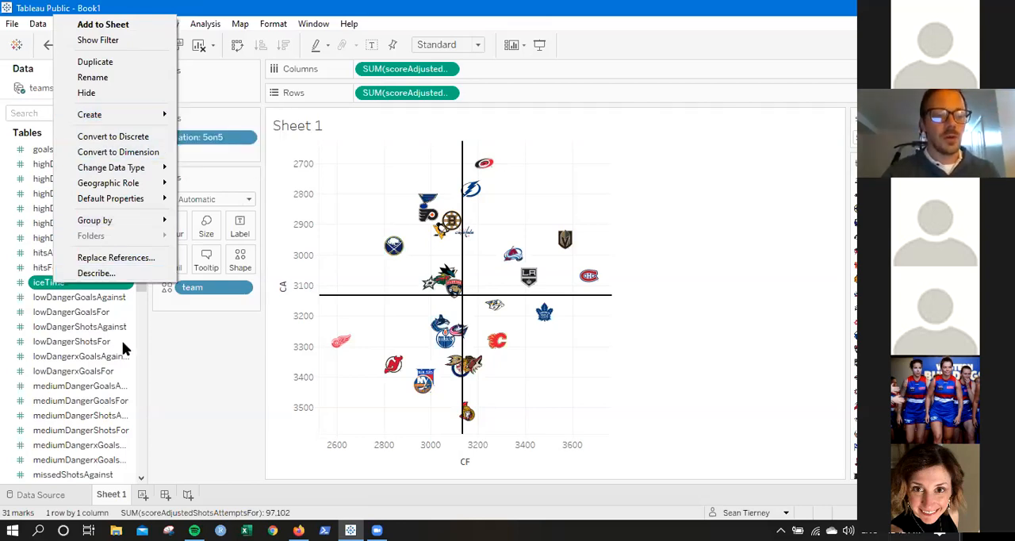
click(183, 357)
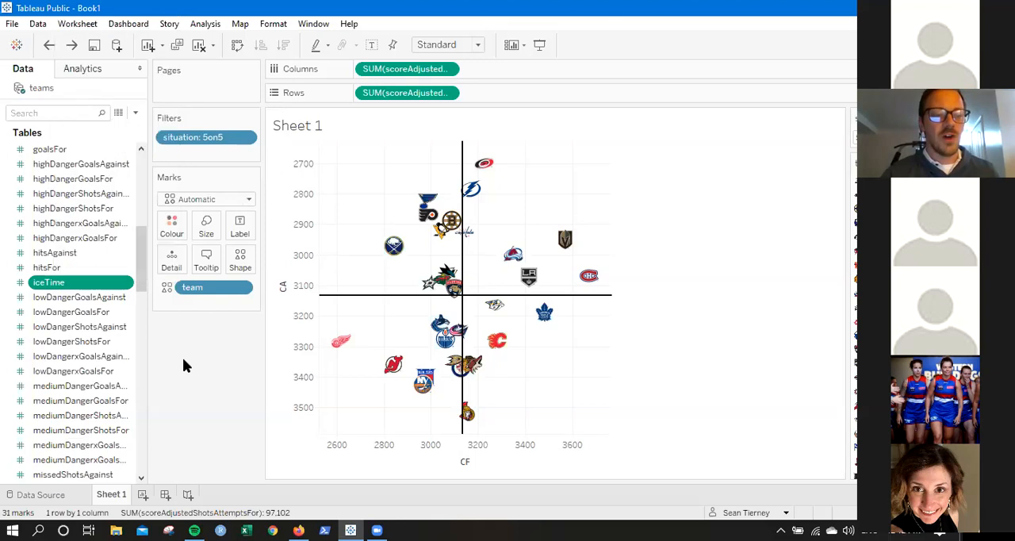
right_click(51, 284)
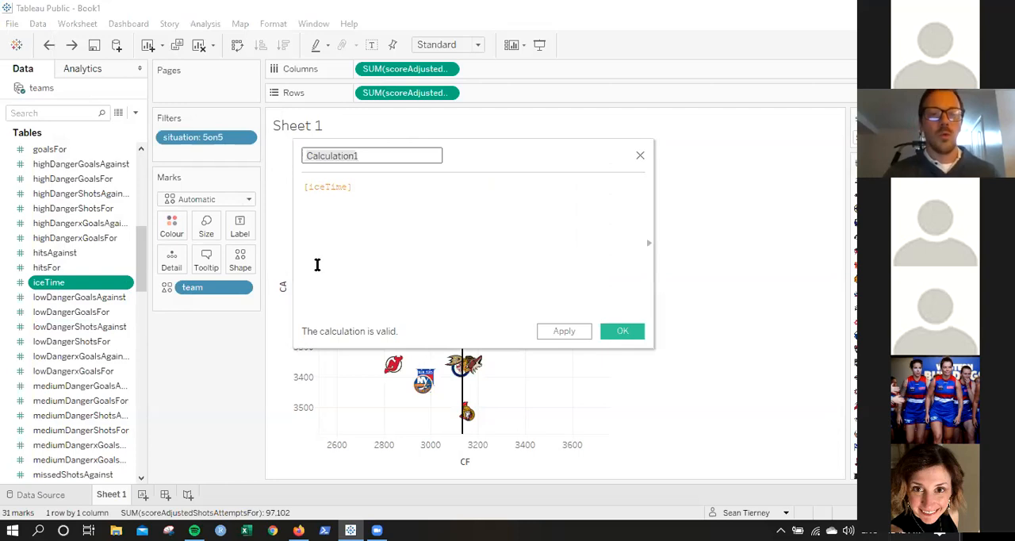
drag(472, 155, 591, 136)
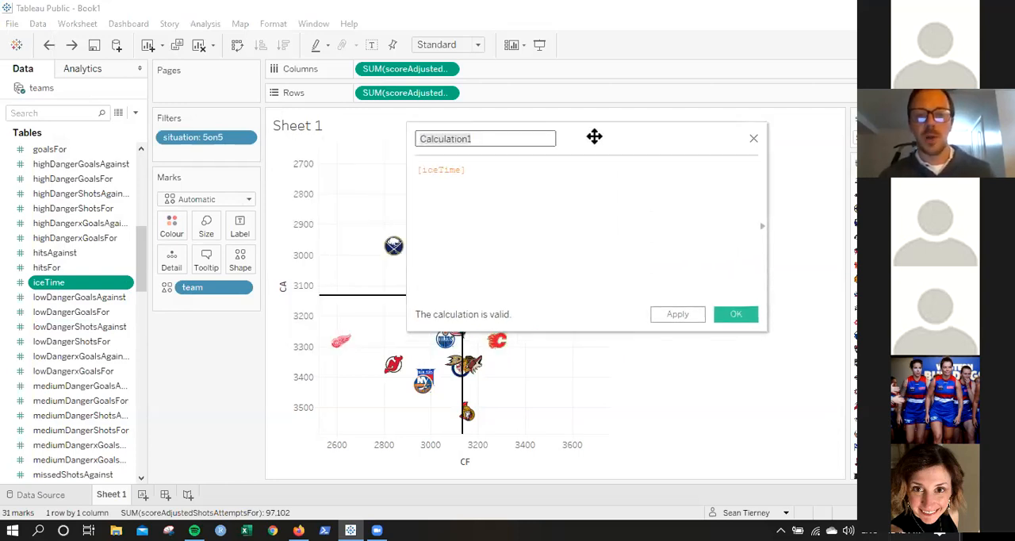
Extend the calculation formula to divide iceTime by 60, as [iceTime]/60.
click(502, 173)
text(+)
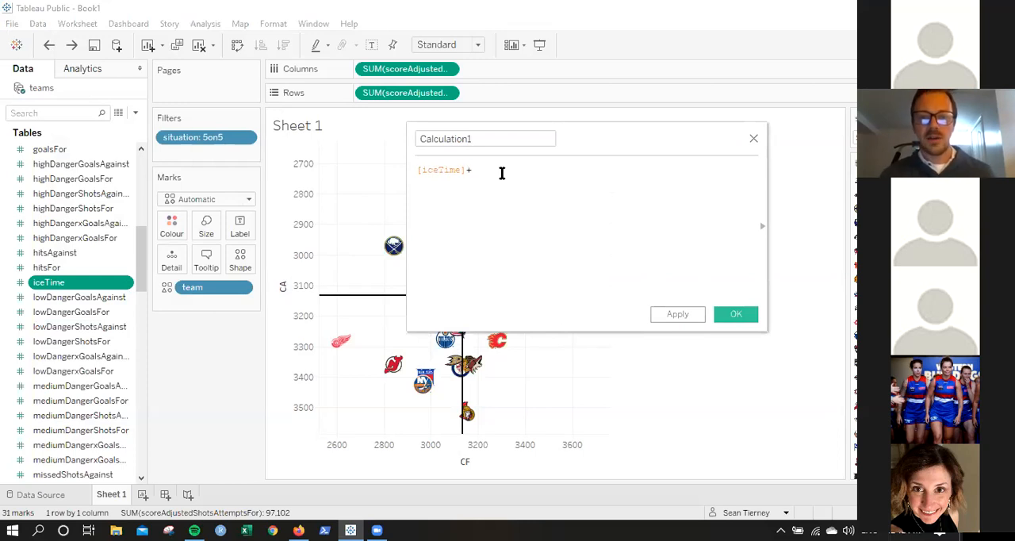
key(BackSpace)
text(/)
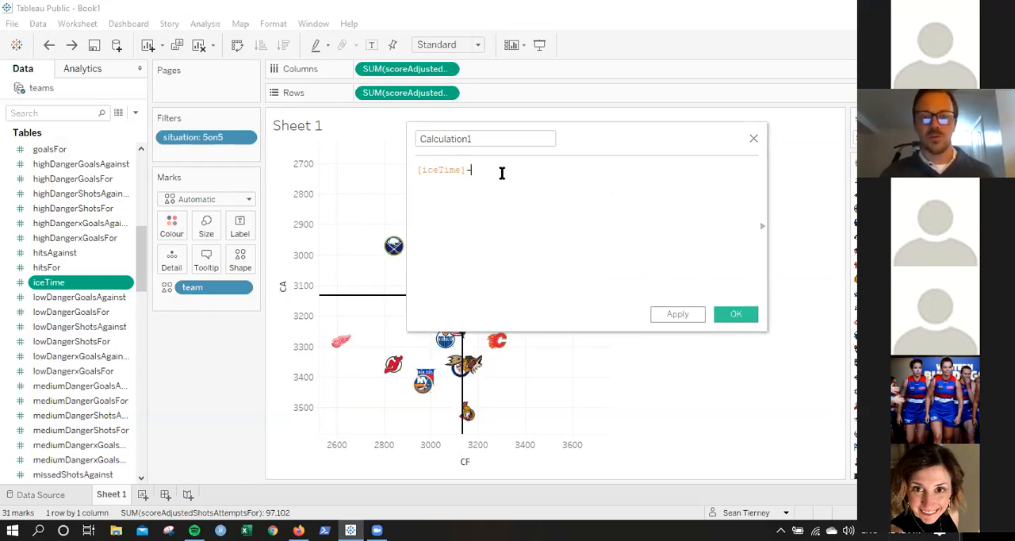
key(BackSpace)
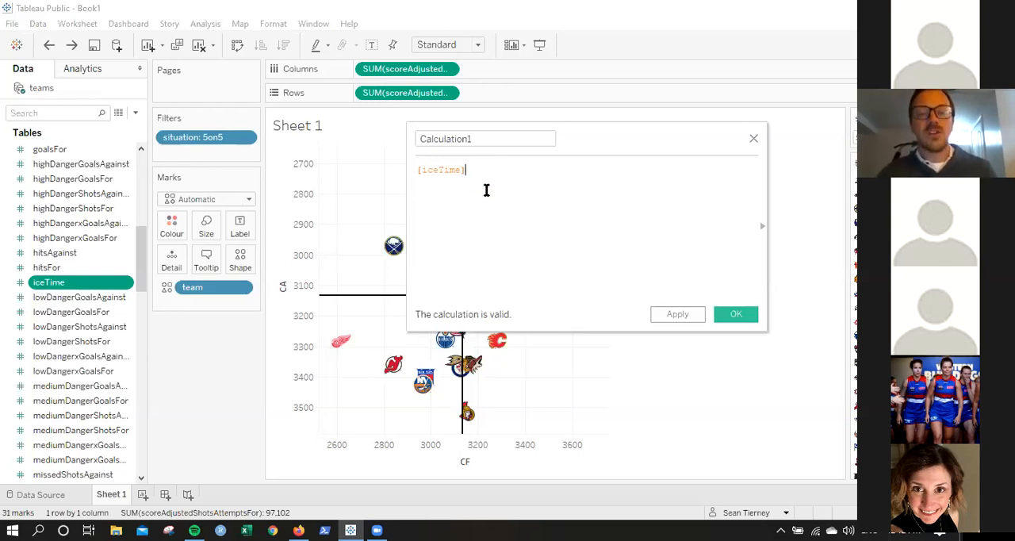
text(/60)
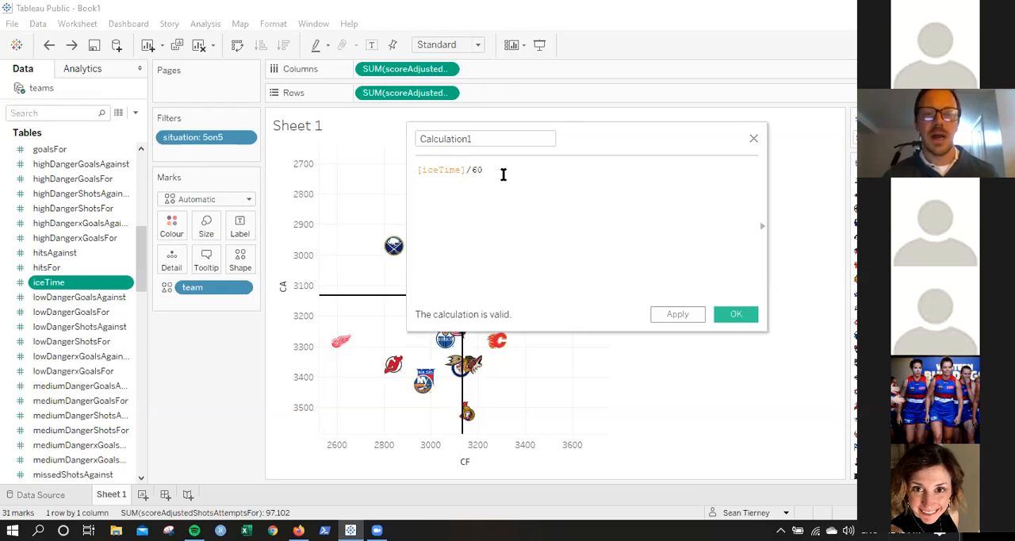
Try dividing iceTime by the name field, inspect the calculation error details, and restore the divisor to 60.
key(BackSpace)
key(BackSpace)
text(name)
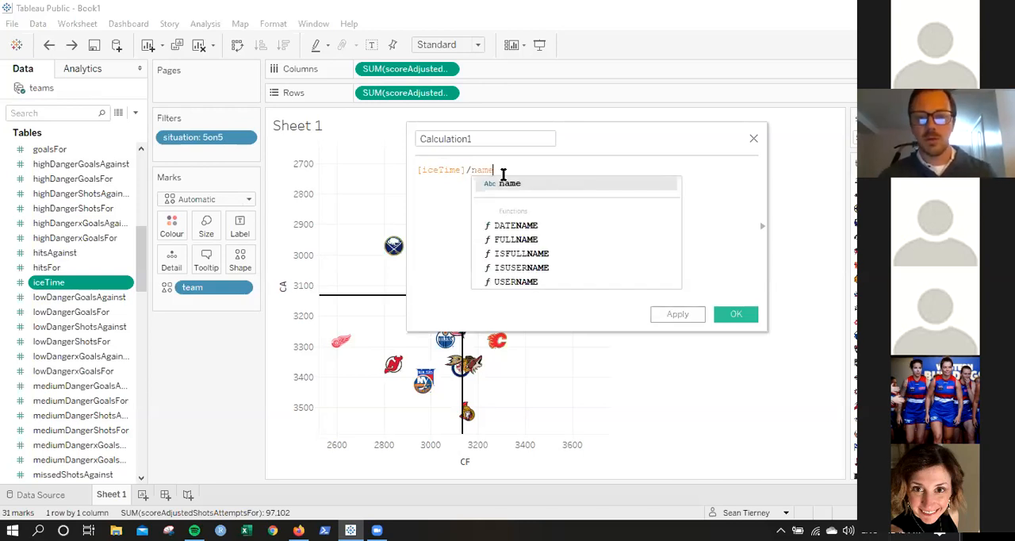
click(508, 185)
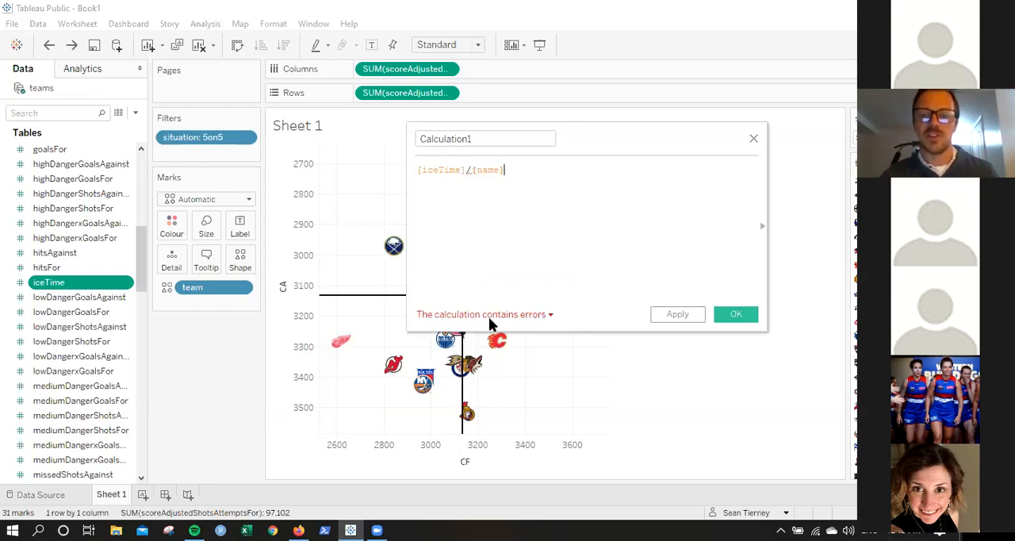
click(506, 315)
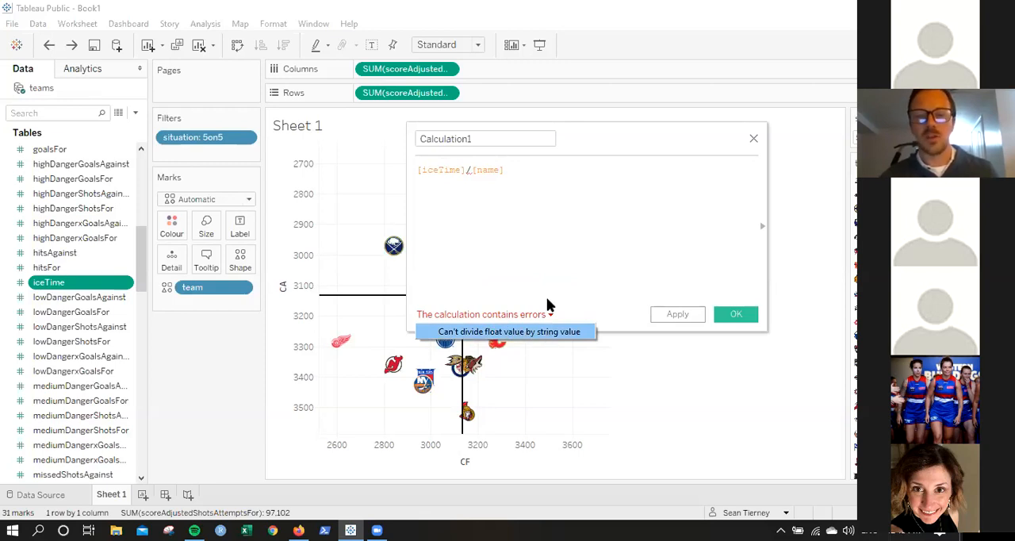
click(560, 236)
key(BackSpace)
key(BackSpace)
key(BackSpace)
key(BackSpace)
key(BackSpace)
key(BackSpace)
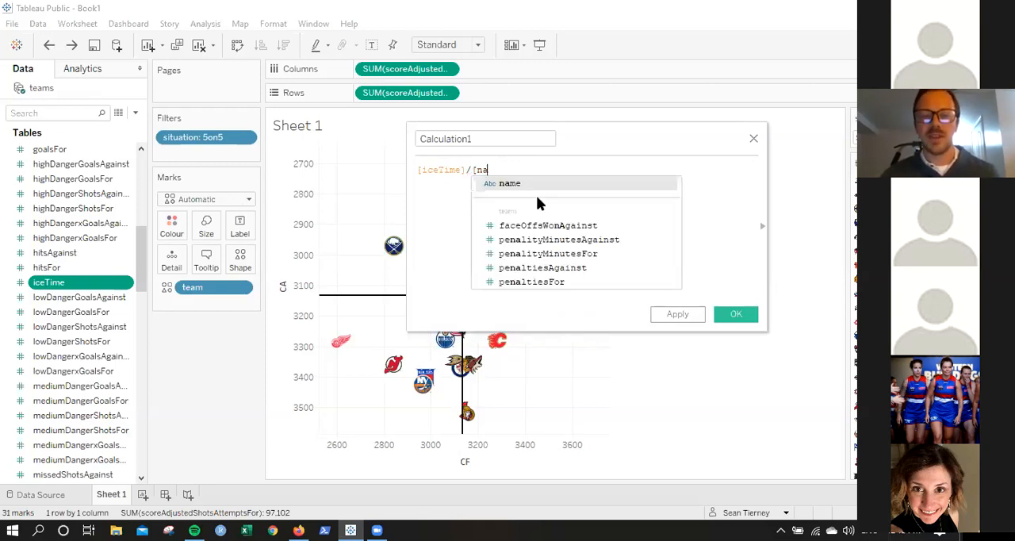
text(60)
Name the [iceTime]/60 calculated field TOI and save it.
click(476, 139)
double_click(476, 140)
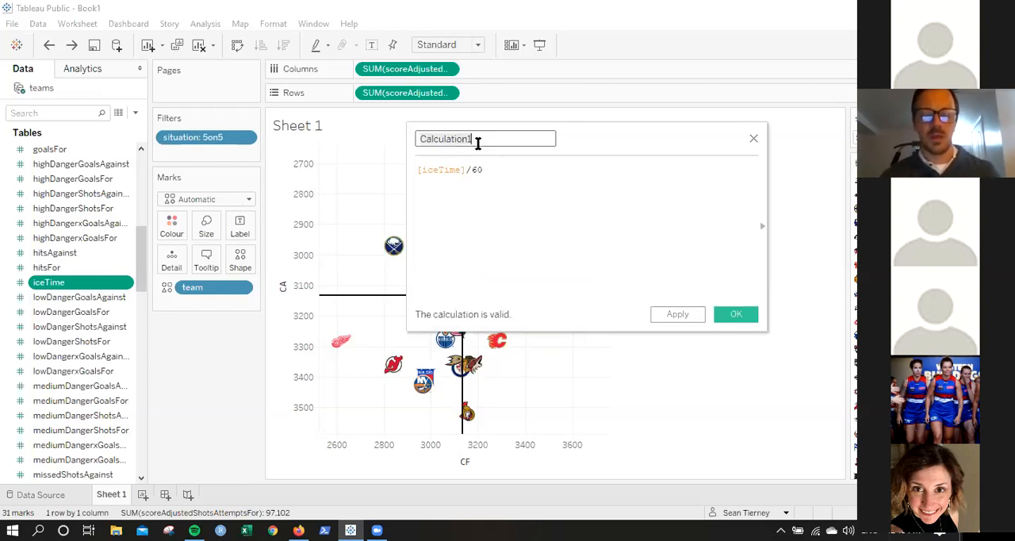
text(TOI)
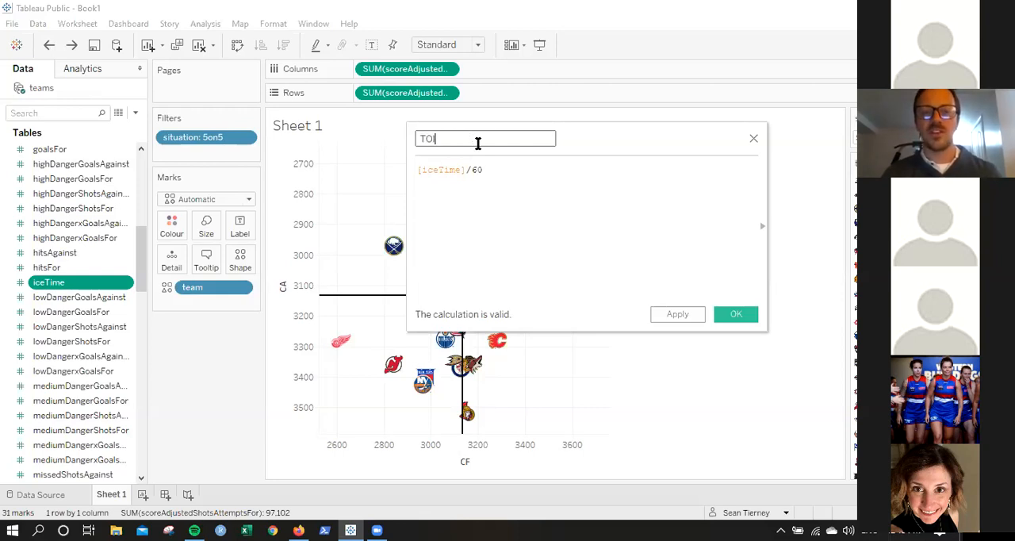
click(676, 316)
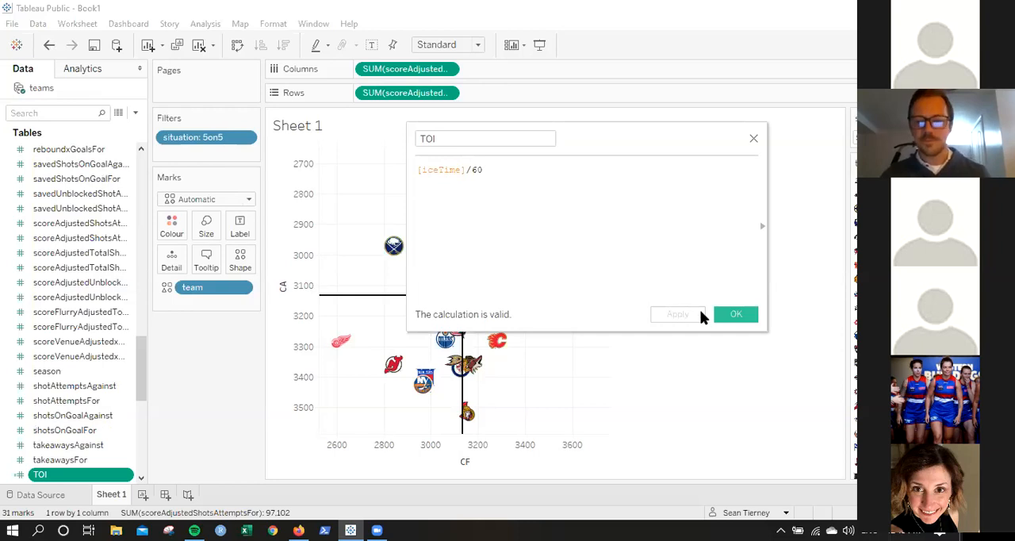
click(722, 315)
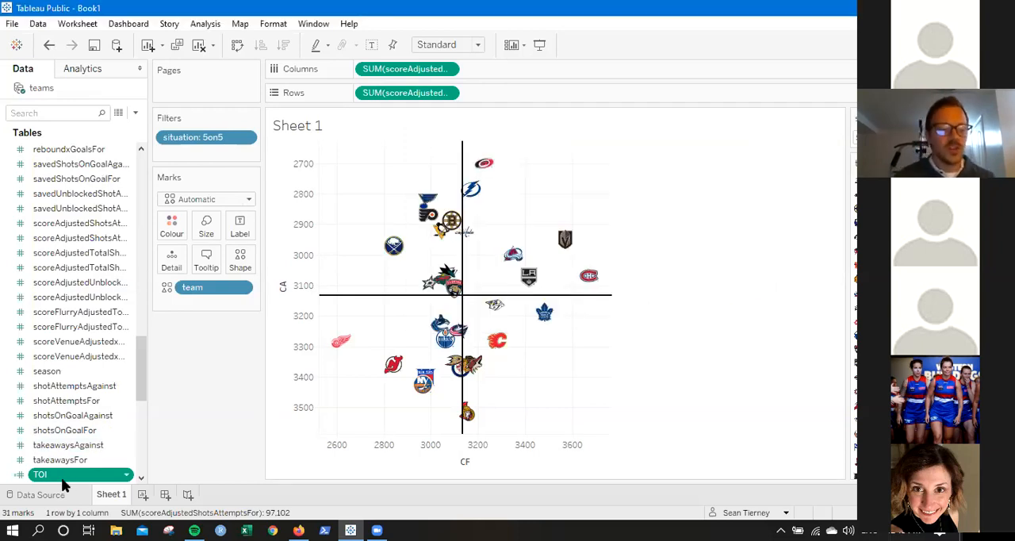
Add the TOI field to the chart's tooltips and check it on several team logos.
drag(139, 384, 138, 398)
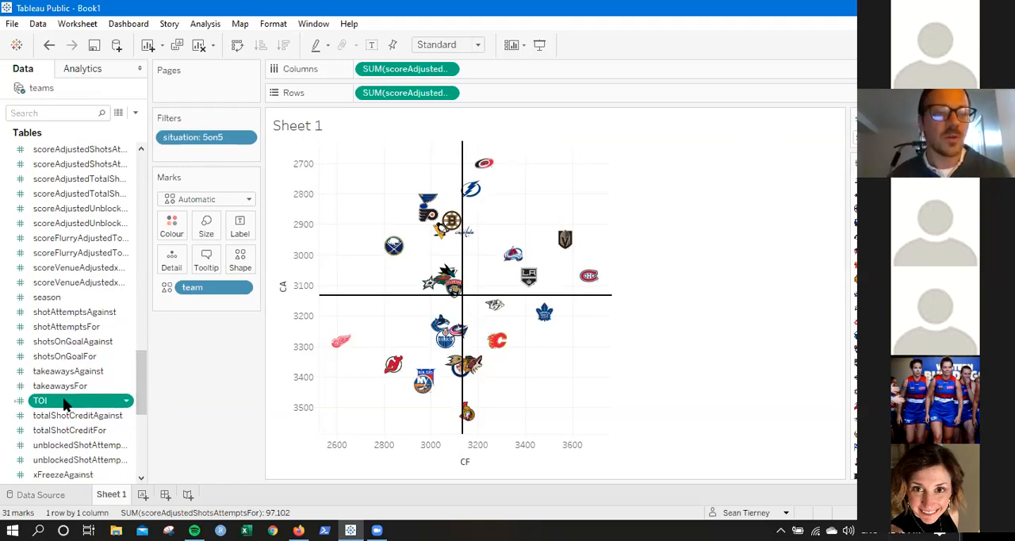
drag(67, 404, 203, 258)
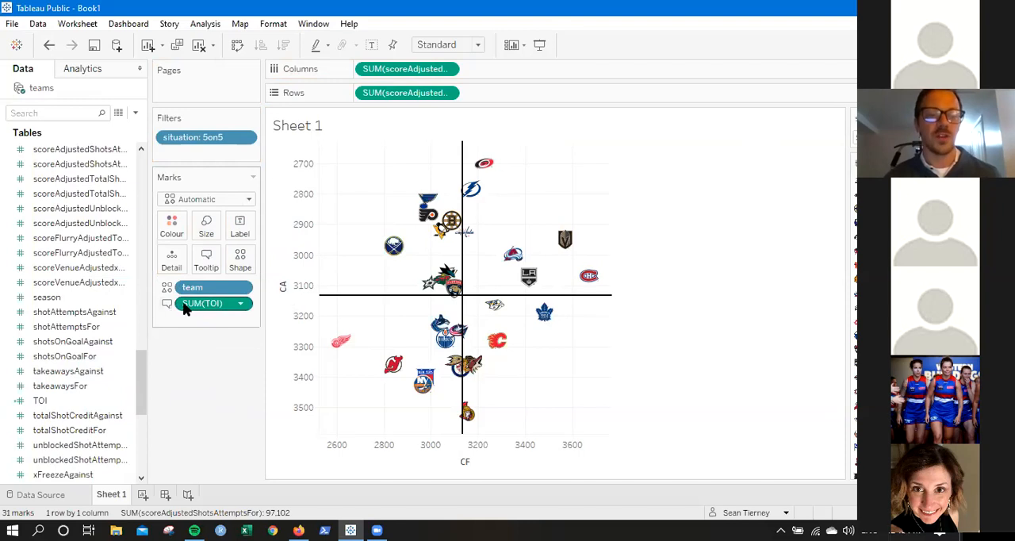
mouse_move(397, 258)
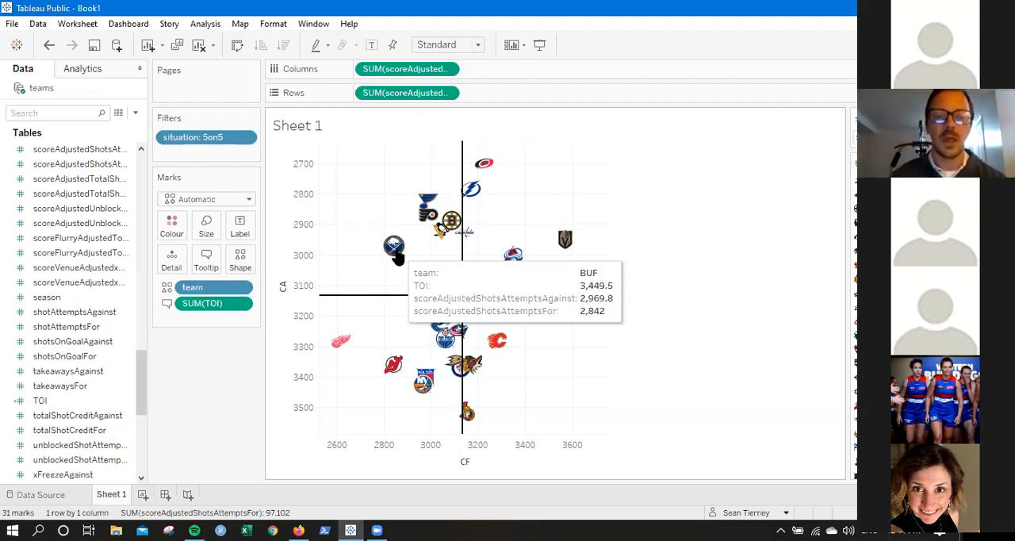
mouse_move(490, 169)
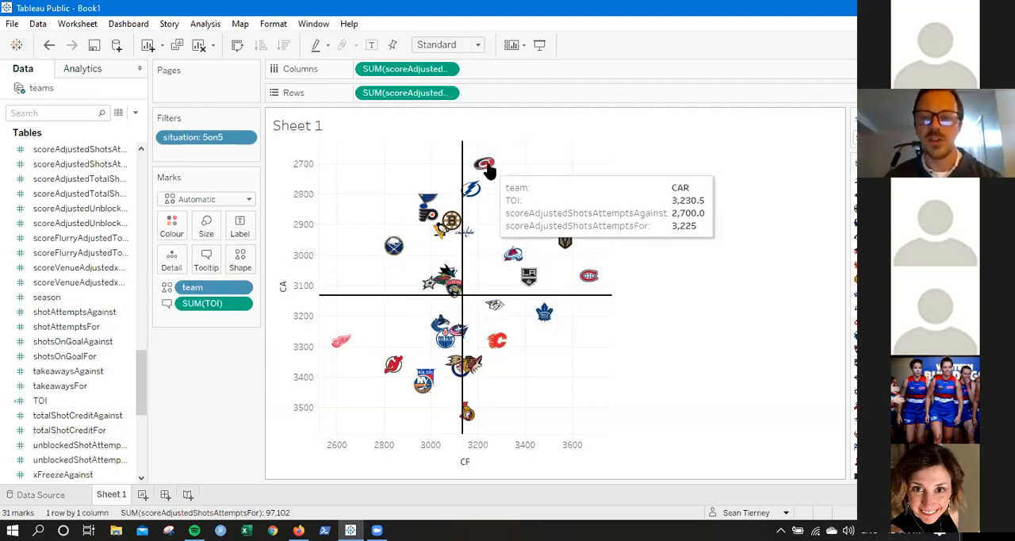
mouse_move(521, 257)
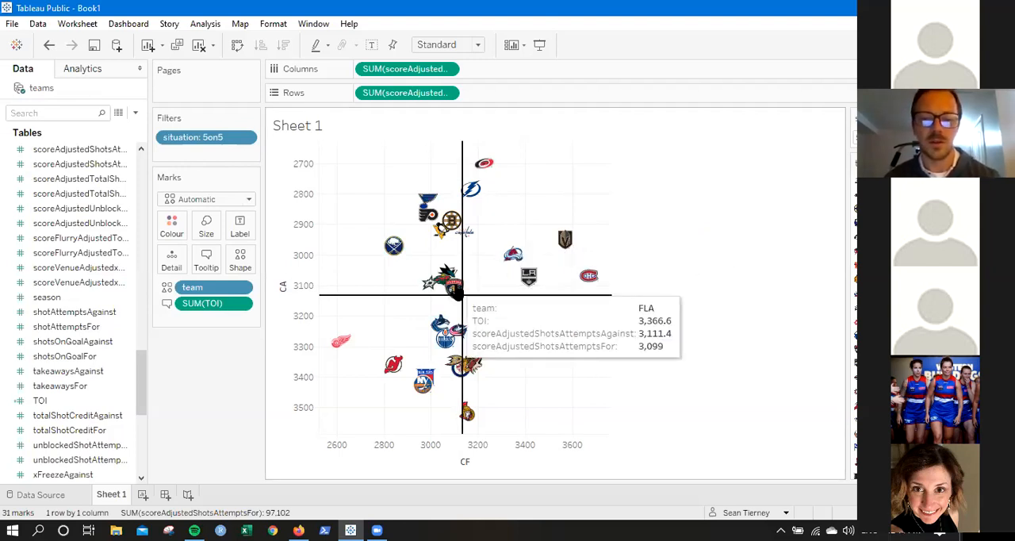
mouse_move(397, 365)
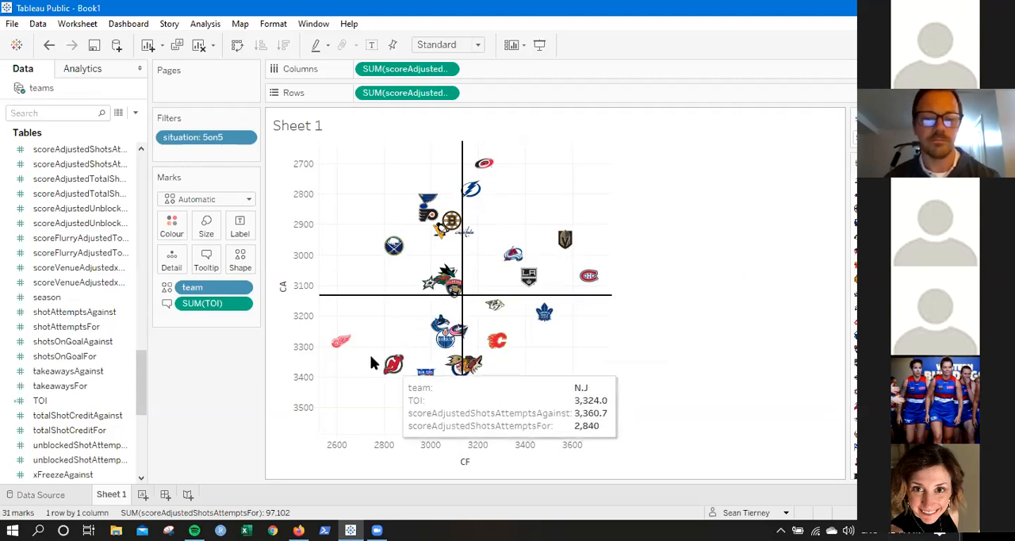
mouse_move(343, 348)
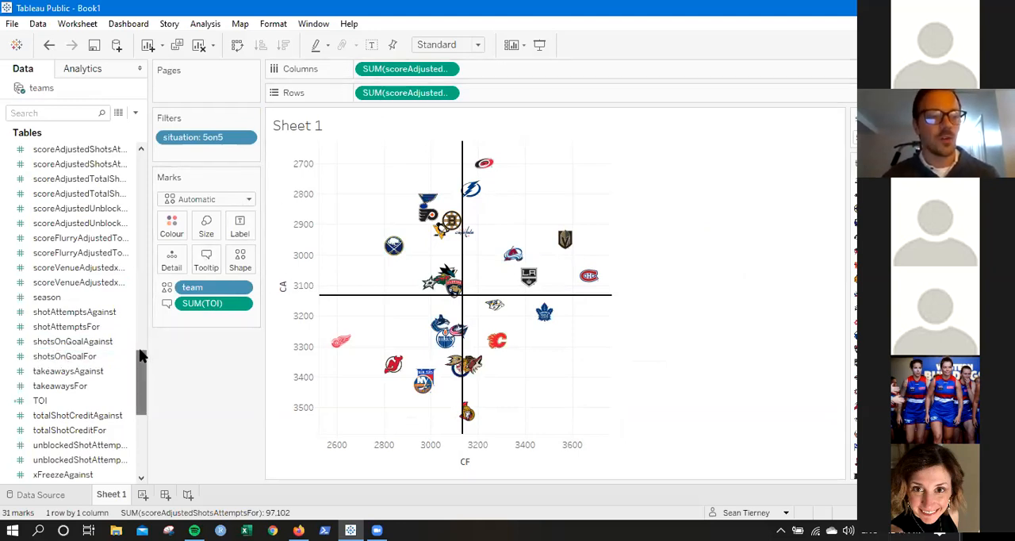
Start a calculated field from scoreAdjustedShotsAttemptsFor and divide it by the TOI field.
drag(139, 360, 139, 346)
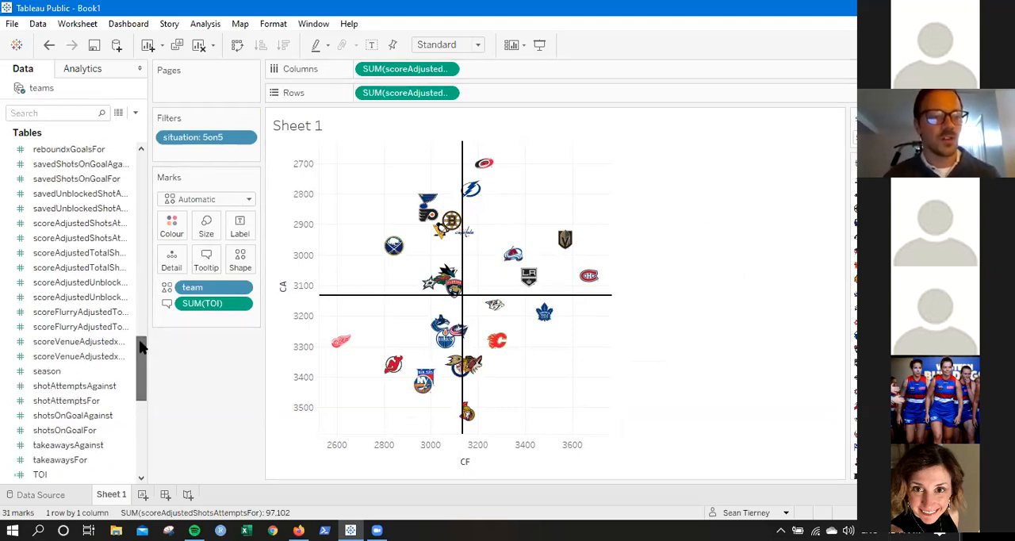
right_click(71, 244)
mouse_move(119, 338)
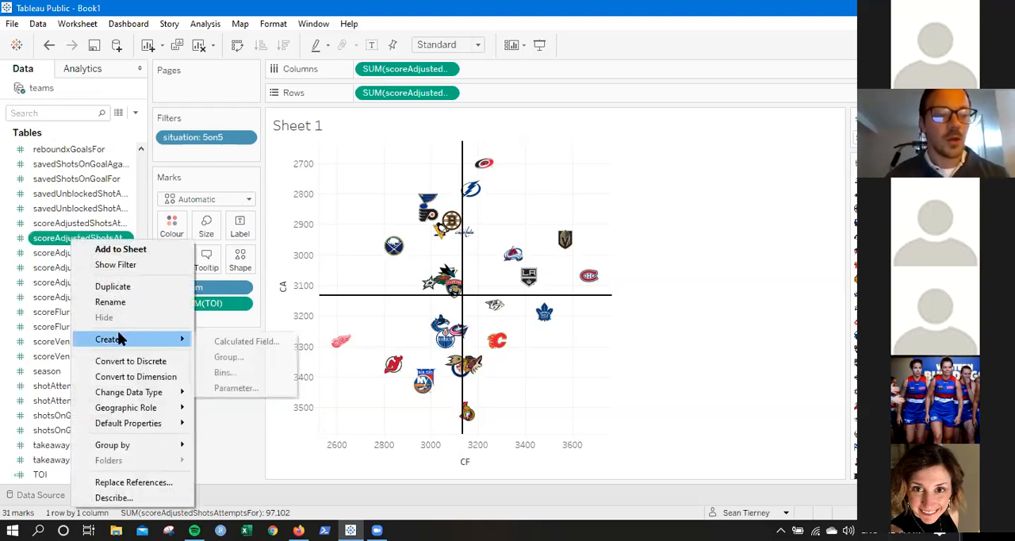
click(226, 347)
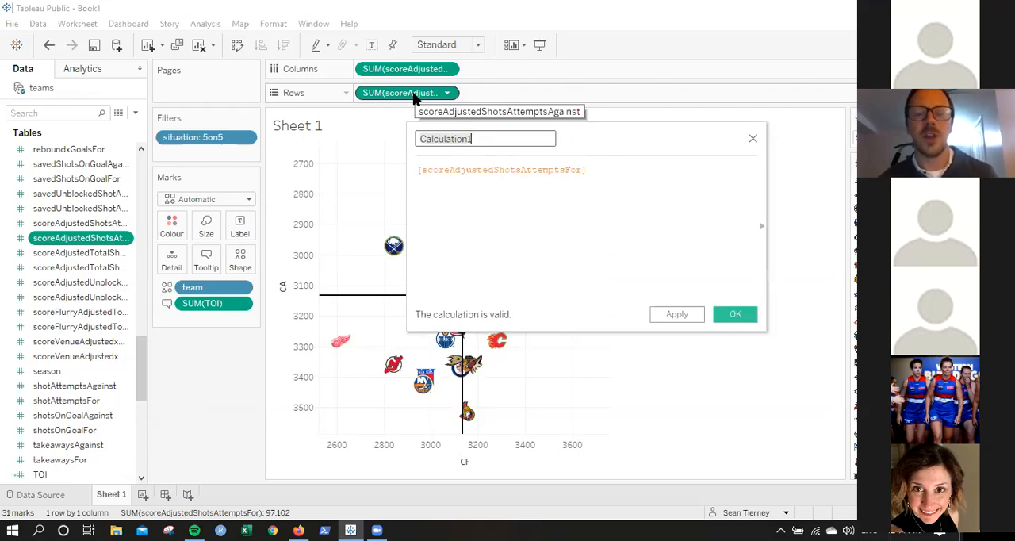
click(602, 169)
text(/toi)
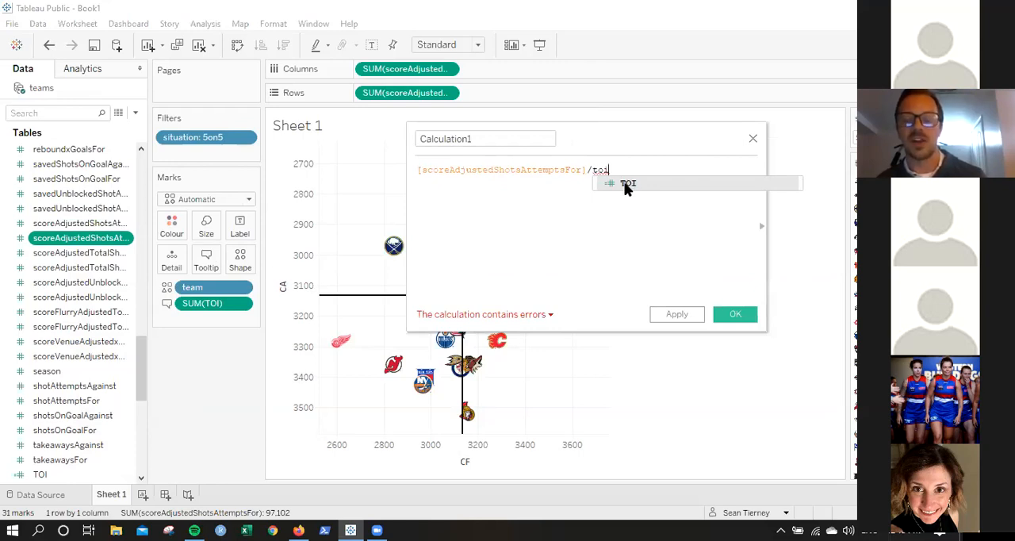
click(627, 185)
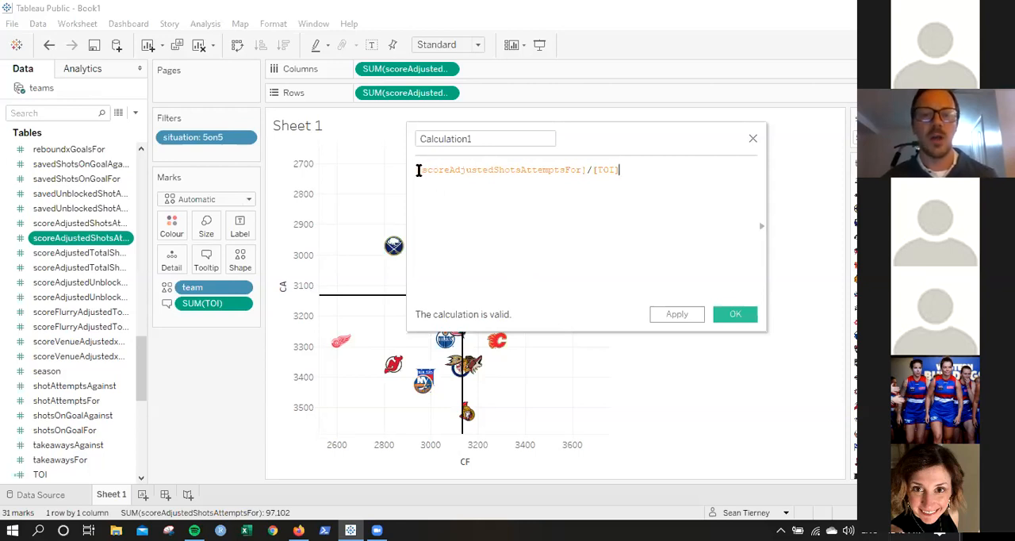
Wrap the division in parentheses and multiply it by 60, giving ([scoreAdjustedShotsAttemptsFor]/[TOI])*60.
text(()
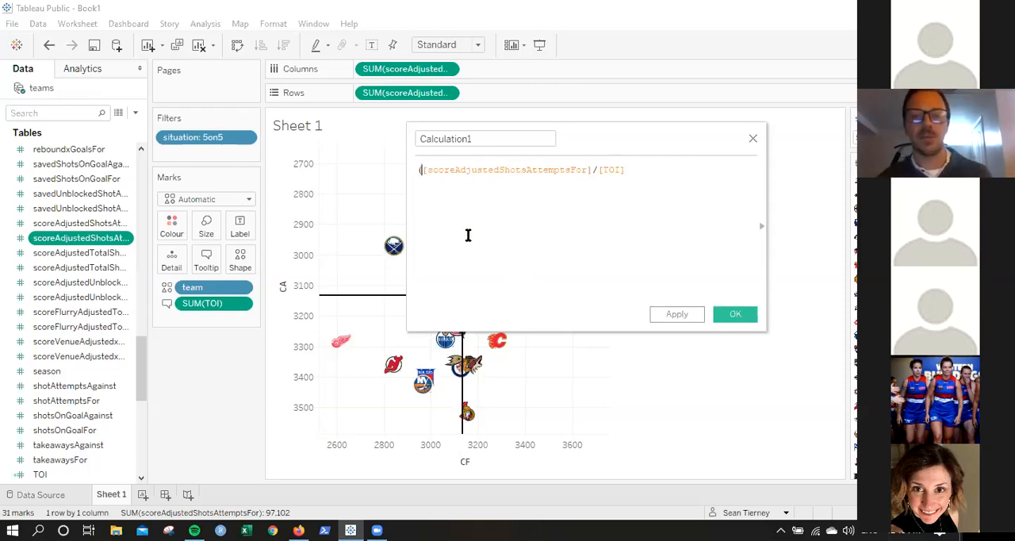
click(649, 168)
text()))
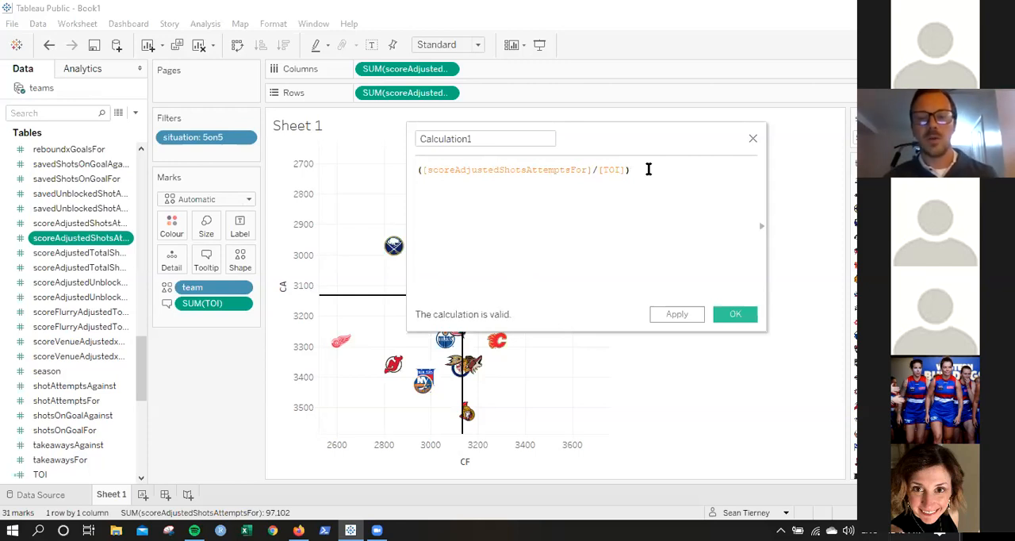
text(*60)
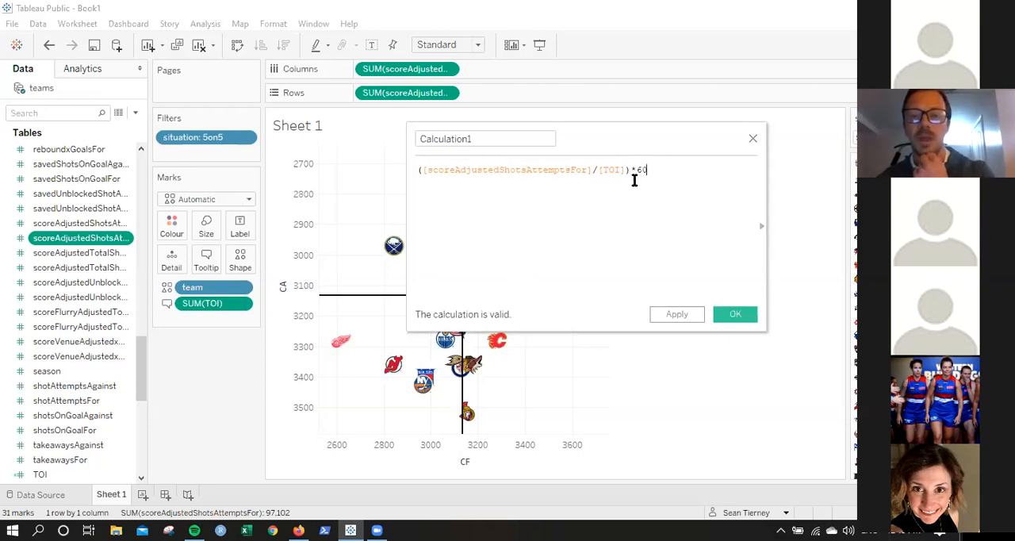
Name the per-60 shot attempts calculation CF60 and save it.
click(496, 142)
key(ctrl+a)
text(CF60)
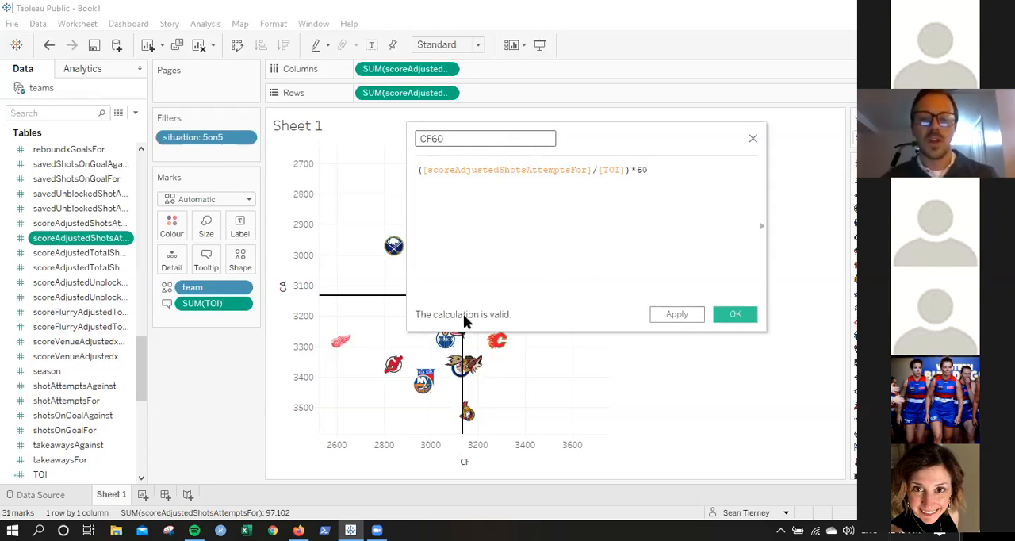
click(726, 315)
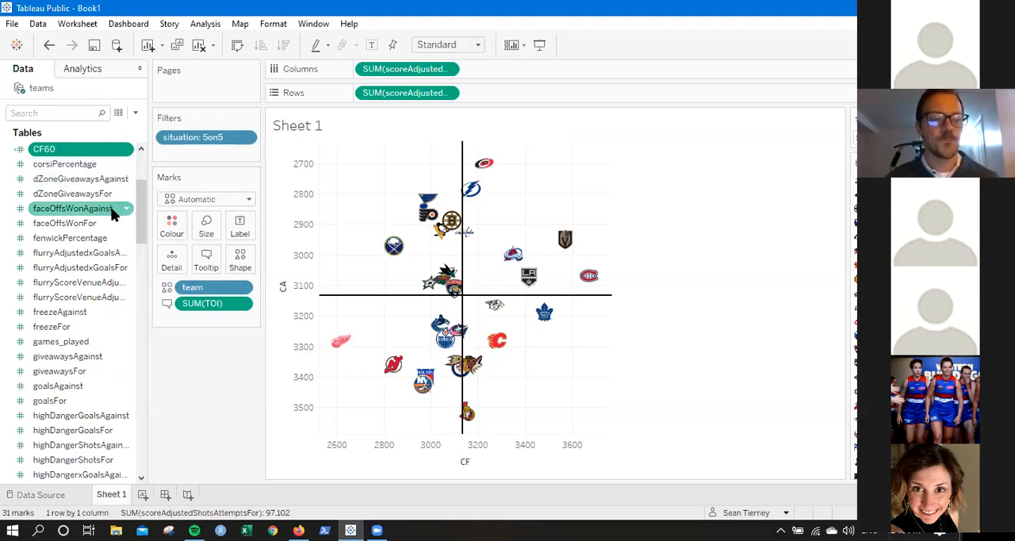
Start a calculated field from scoreAdjustedShotsAttemptsAgainst and divide it by the TOI field.
drag(139, 205, 145, 356)
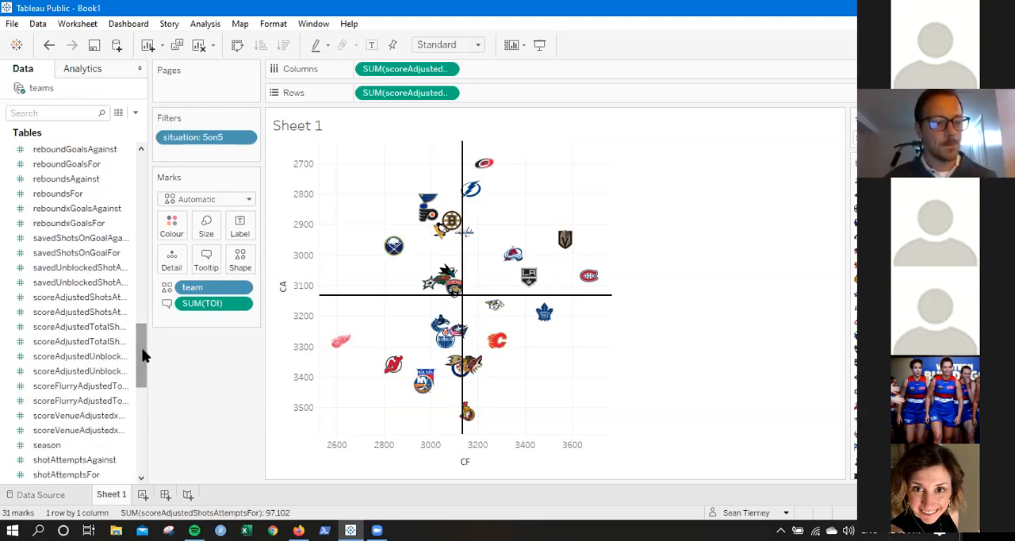
click(86, 328)
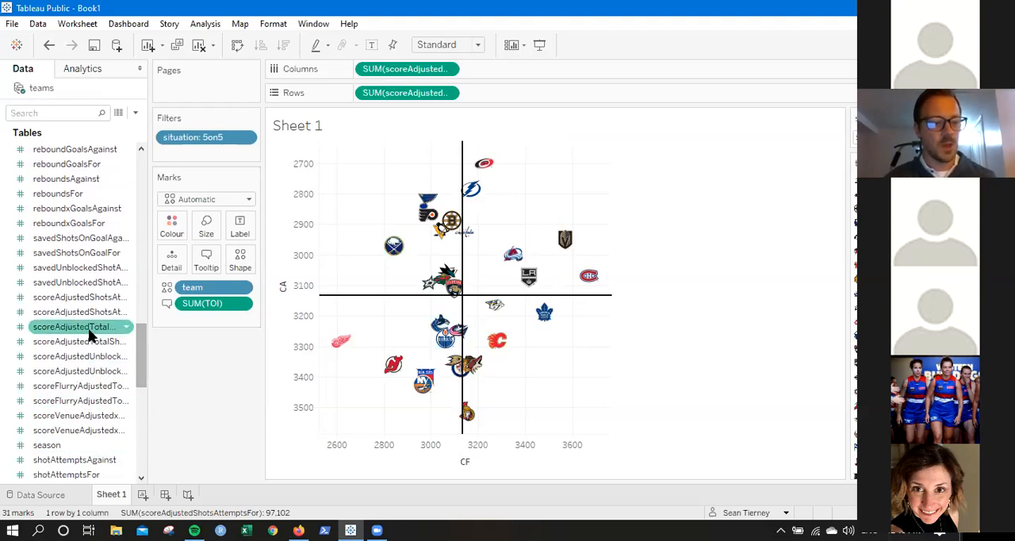
click(97, 298)
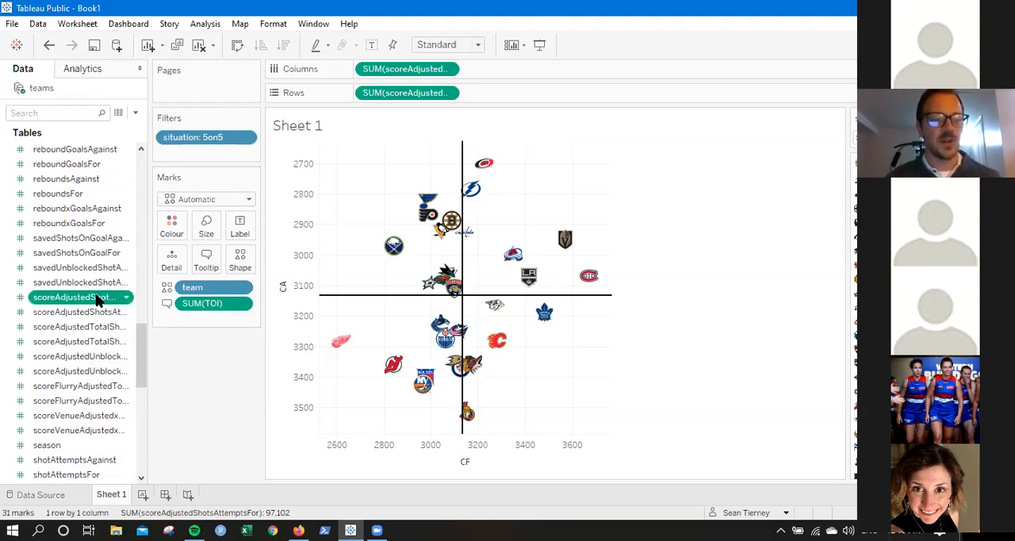
right_click(97, 299)
mouse_move(191, 126)
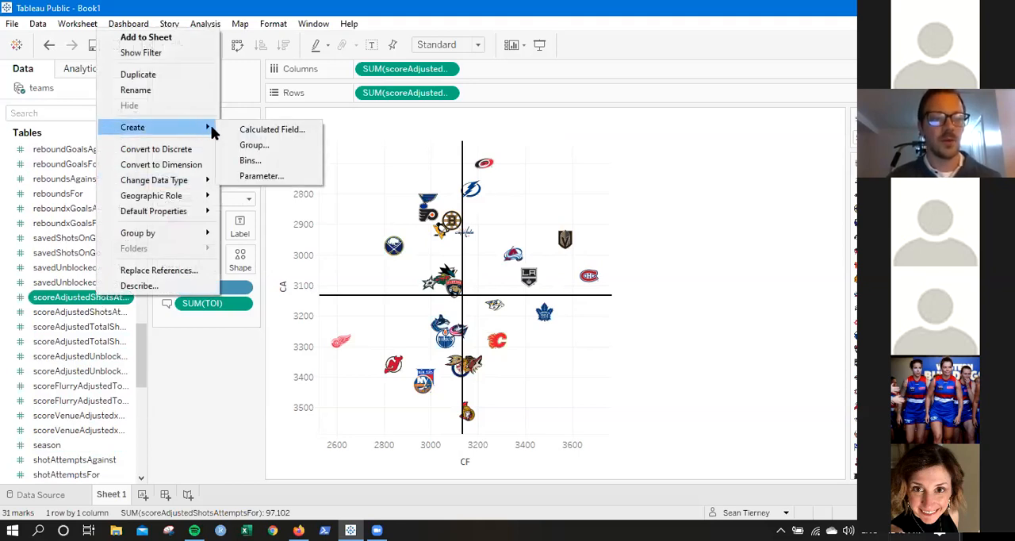
click(248, 129)
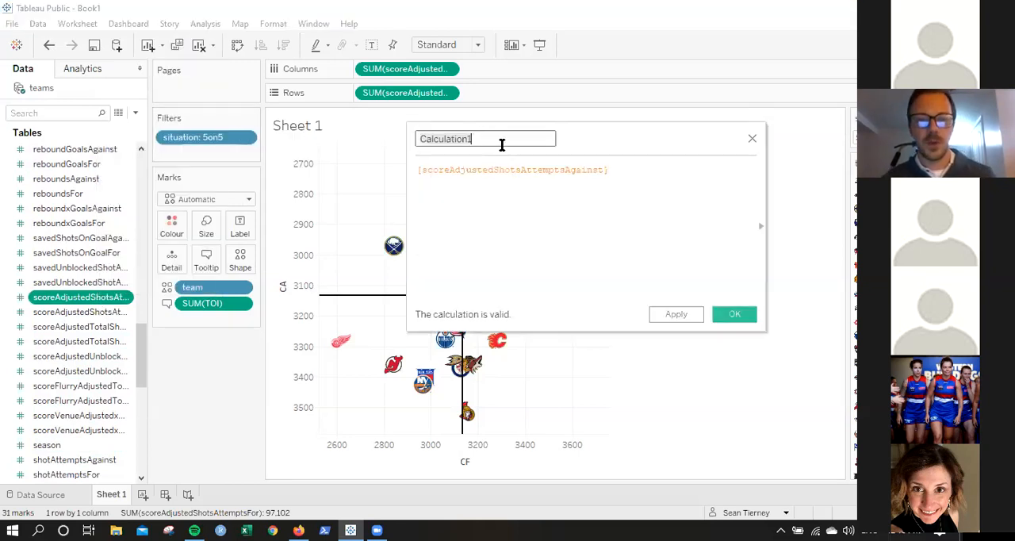
click(631, 173)
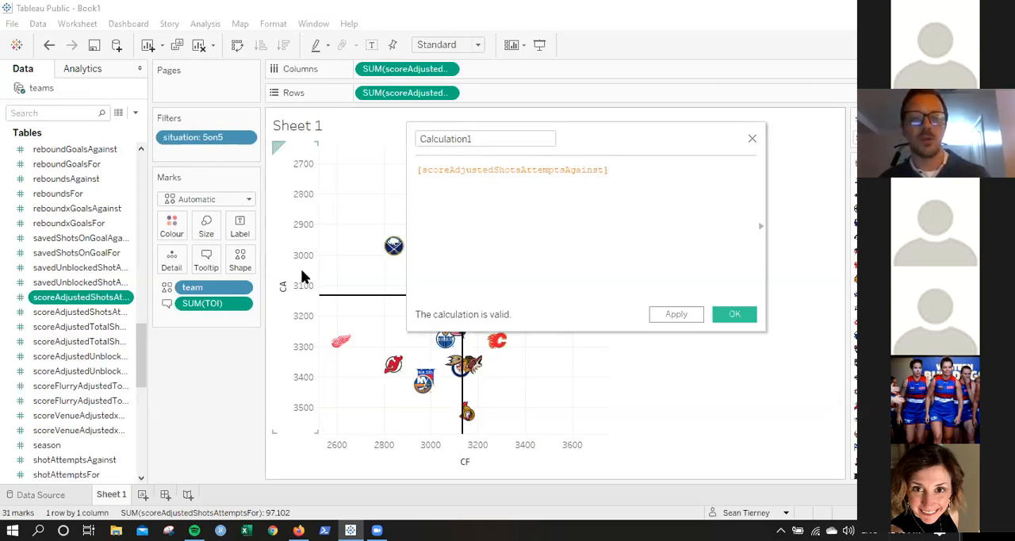
text(/toi)
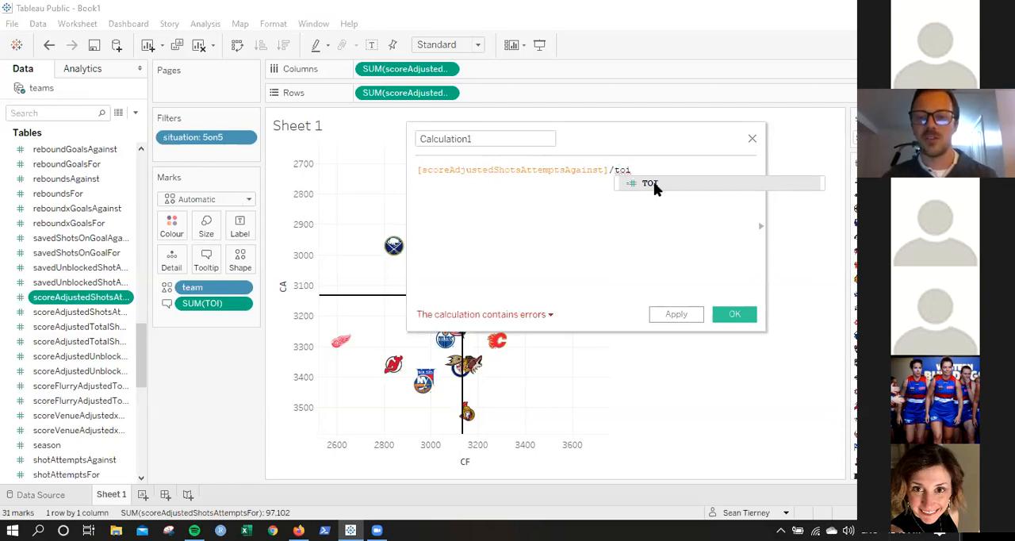
Complete the formula as ([scoreAdjustedShotsAttemptsAgainst]/[TOI])*60.
click(654, 184)
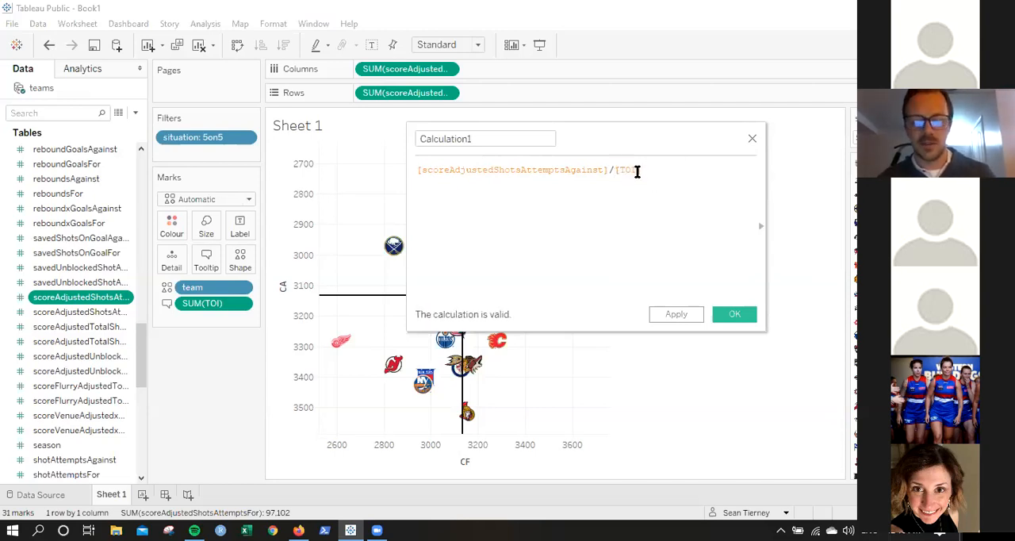
text()*60)
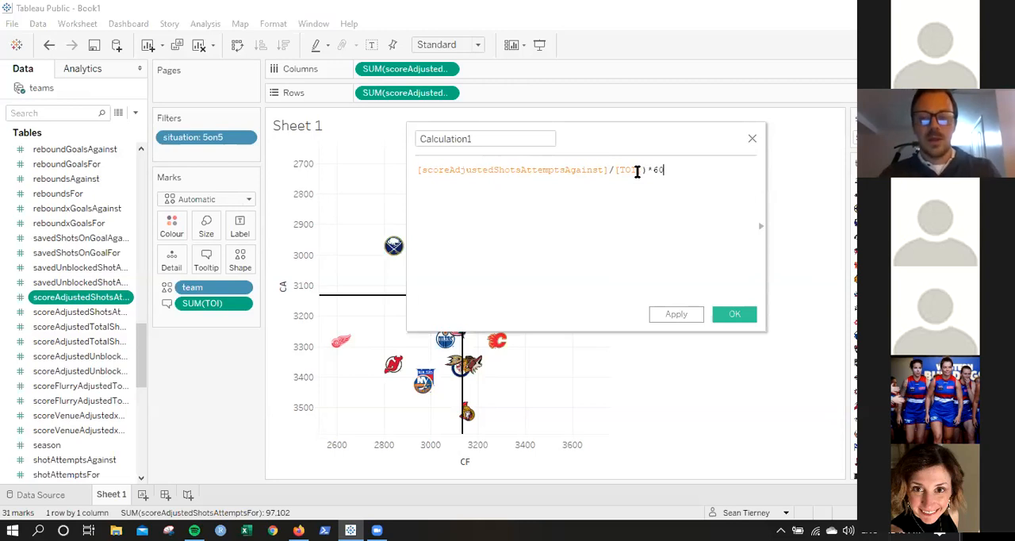
click(418, 171)
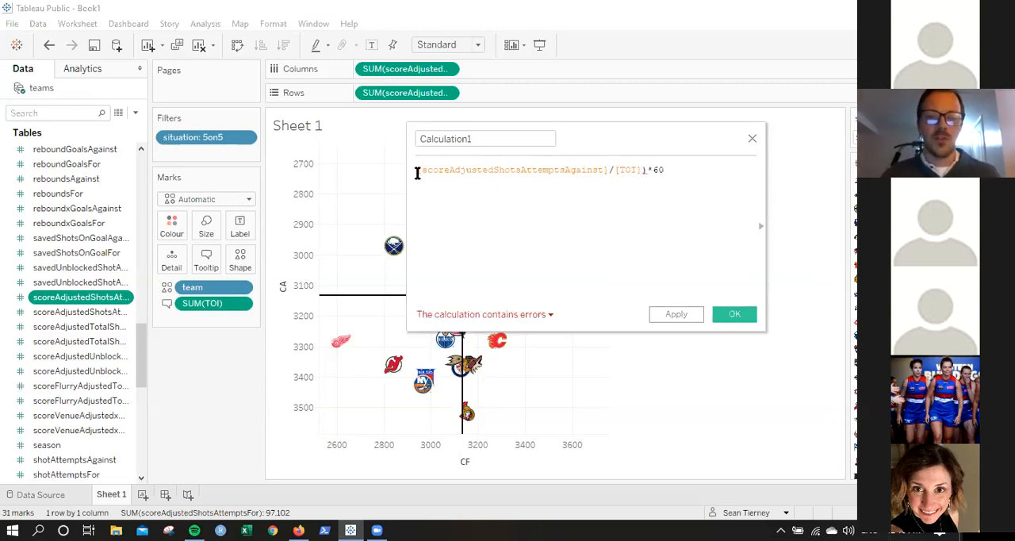
text(()
click(702, 197)
text(()
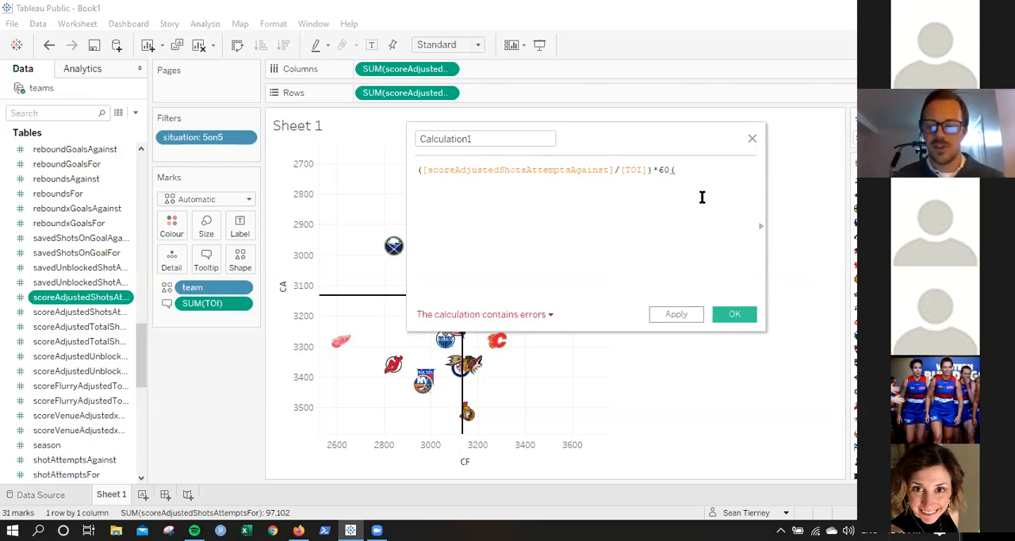
key(BackSpace)
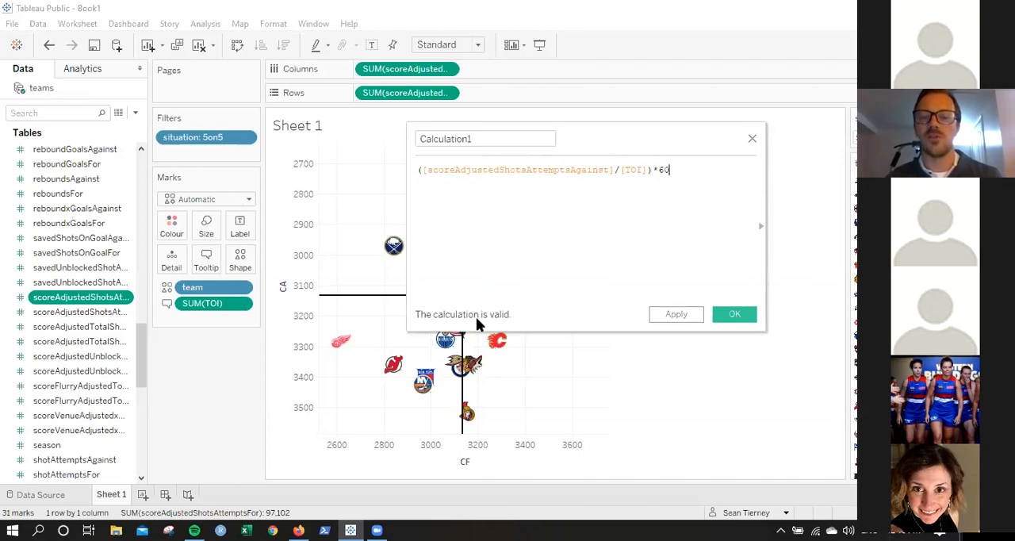
Name the shot attempts against per-60 calculation CA60 and save it.
click(481, 138)
double_click(481, 138)
text(CA60)
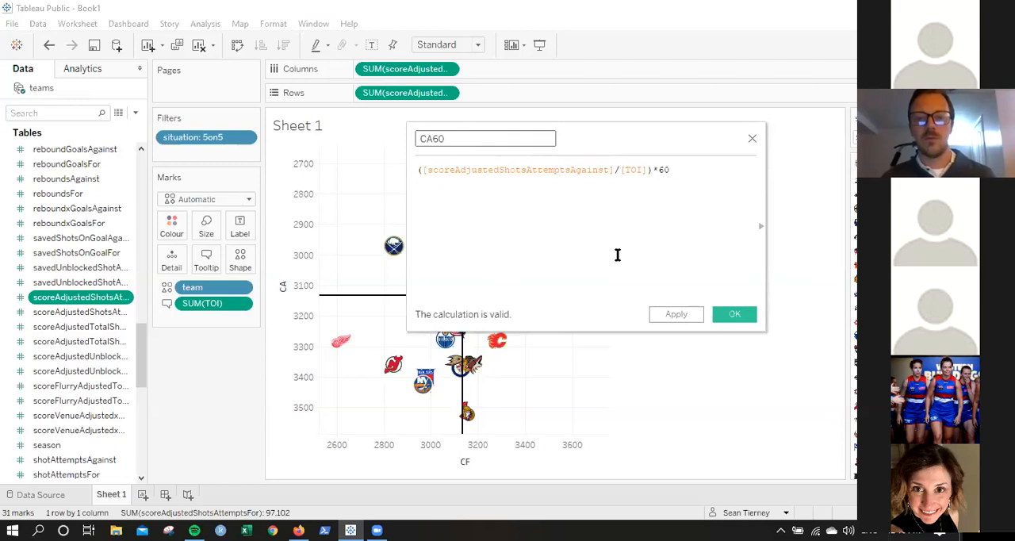
click(731, 315)
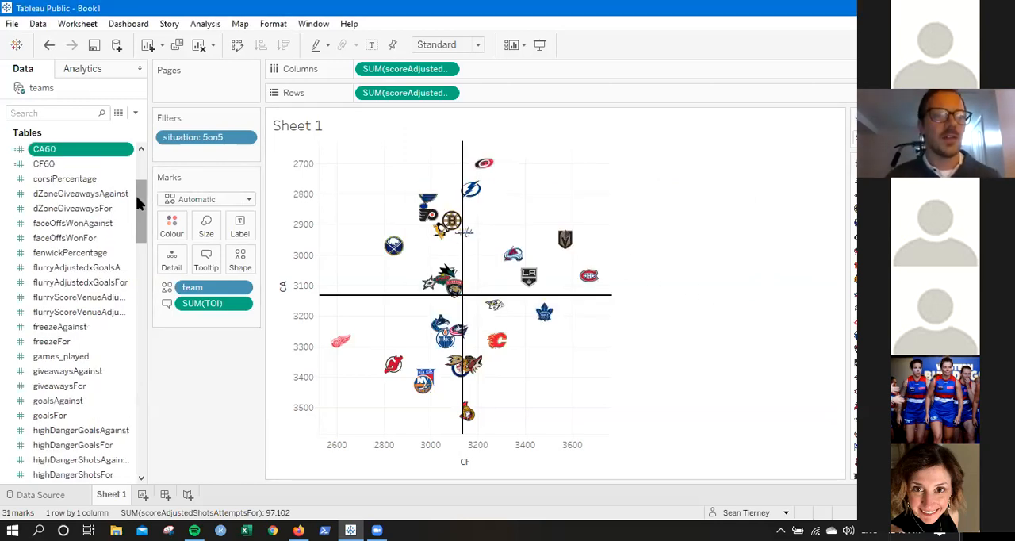
Replace the score-adjusted measure on the columns with CF60 and add CA60 to the rows.
scroll(139, 214, up, 2)
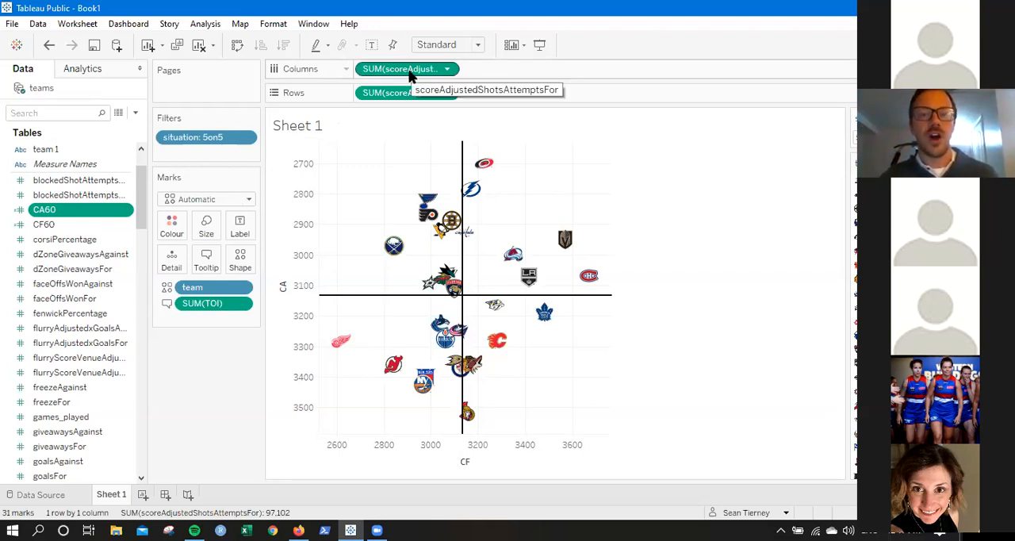
click(48, 227)
drag(48, 229, 524, 68)
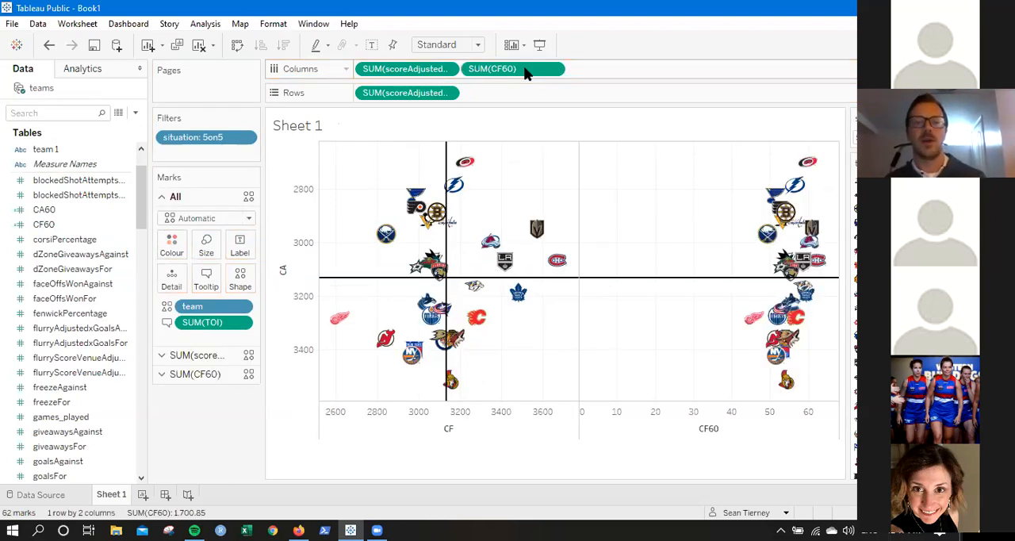
drag(379, 71, 47, 236)
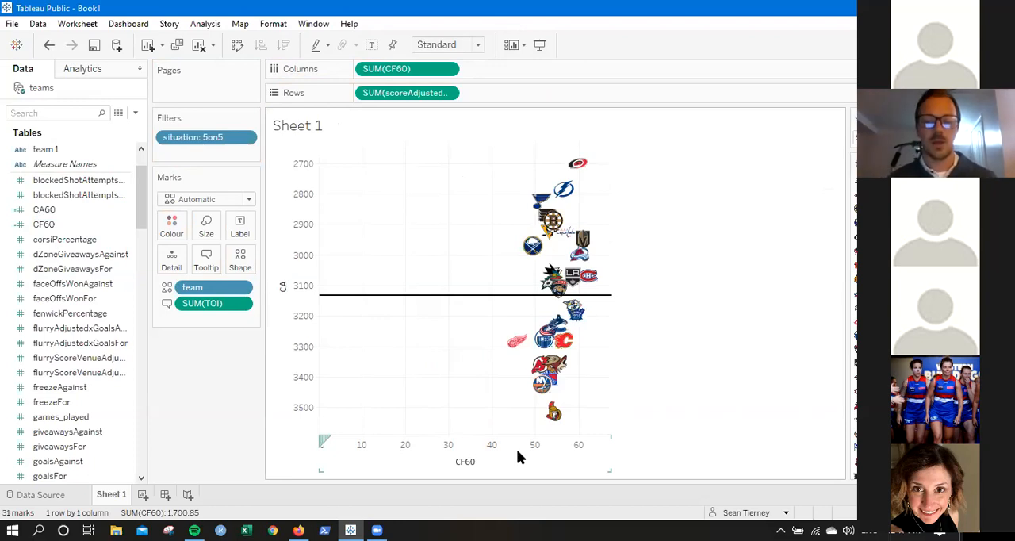
drag(68, 211, 505, 95)
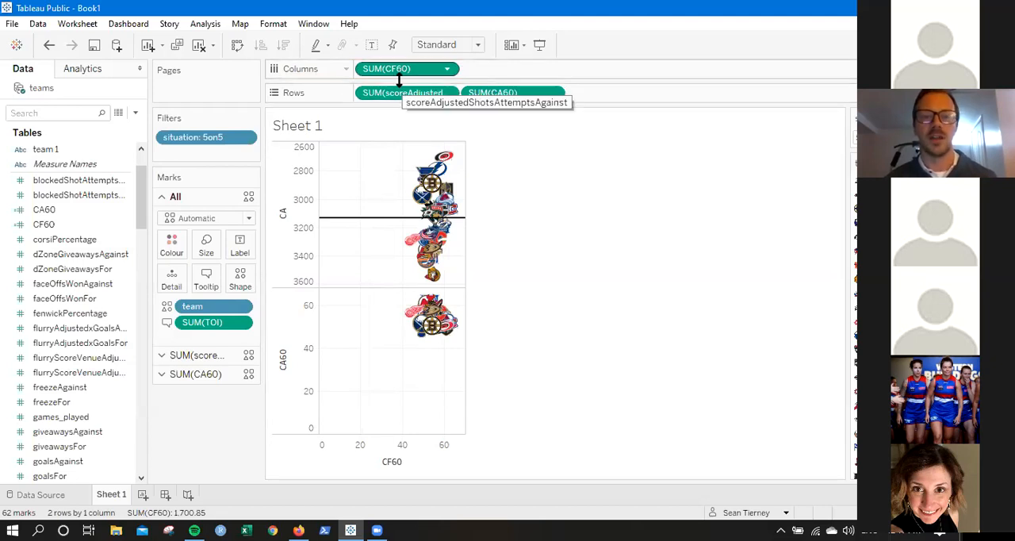
Try dZoneGiveawaysFor as a third measure on the rows and remove it.
click(87, 255)
drag(89, 271, 665, 89)
drag(84, 284, 769, 84)
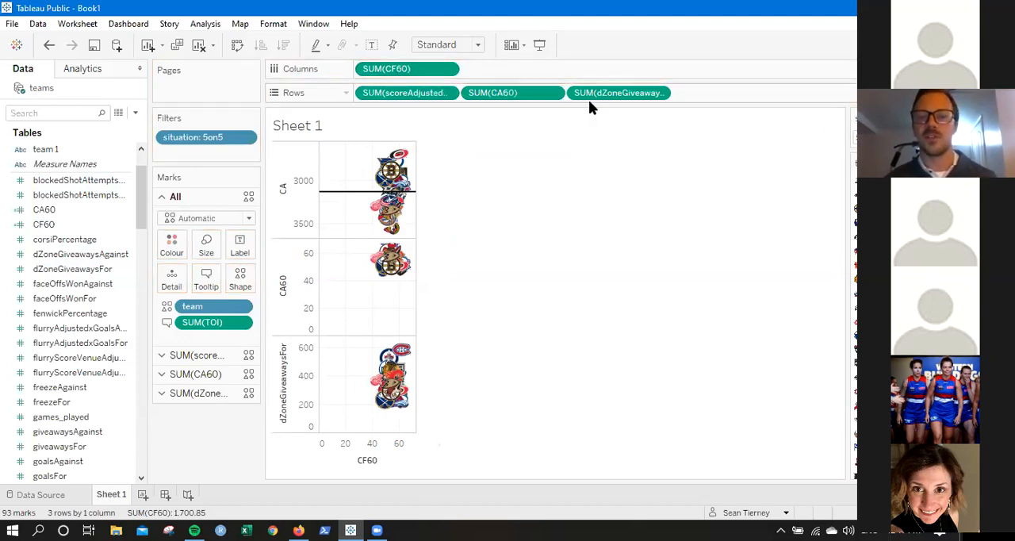
click(82, 391)
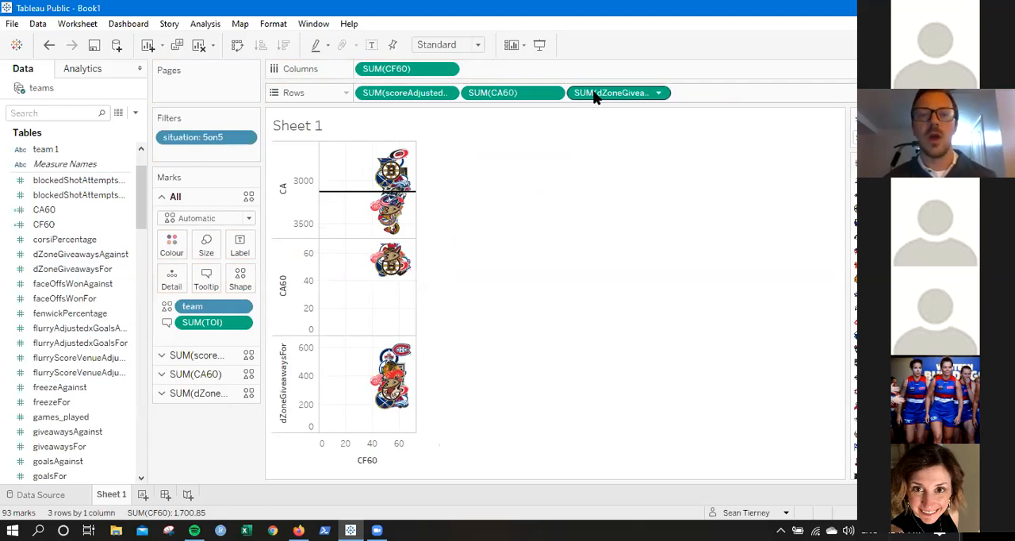
drag(595, 95, 80, 332)
Remove the scoreAdjustedShotsAttemptsAgainst measure from the rows, keeping only CA60.
drag(352, 99, 45, 308)
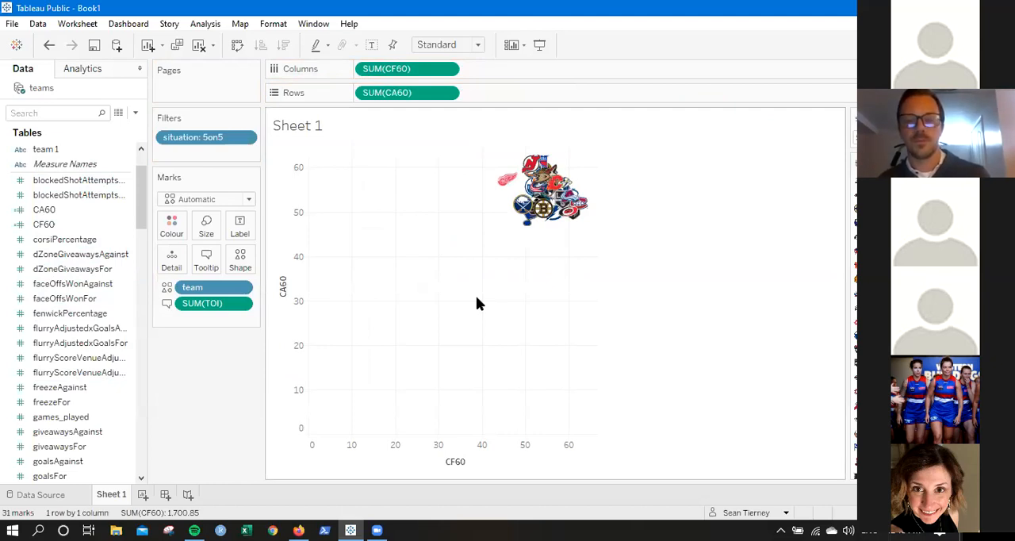
Exclude zero from the CF60 axis range.
right_click(521, 459)
click(568, 356)
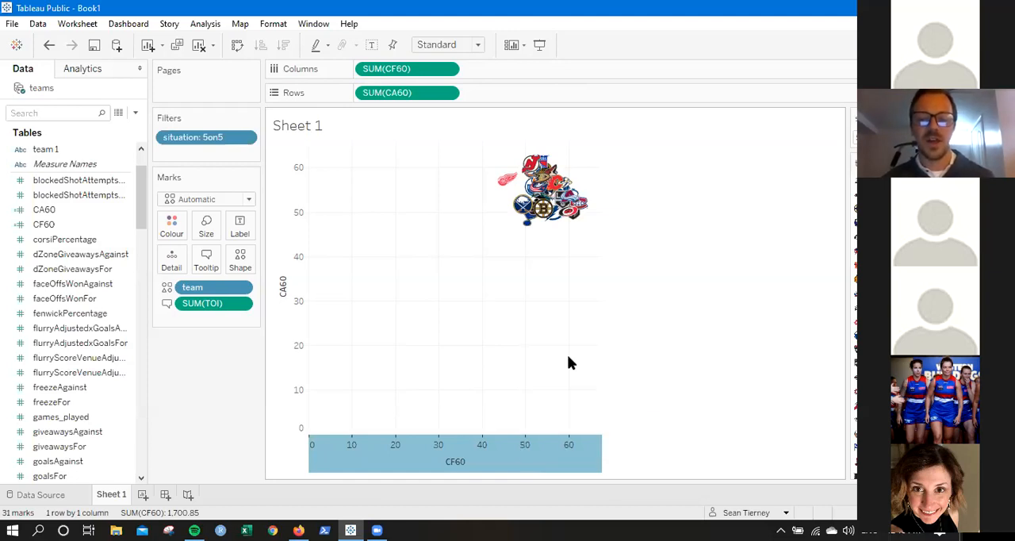
drag(538, 32, 270, 39)
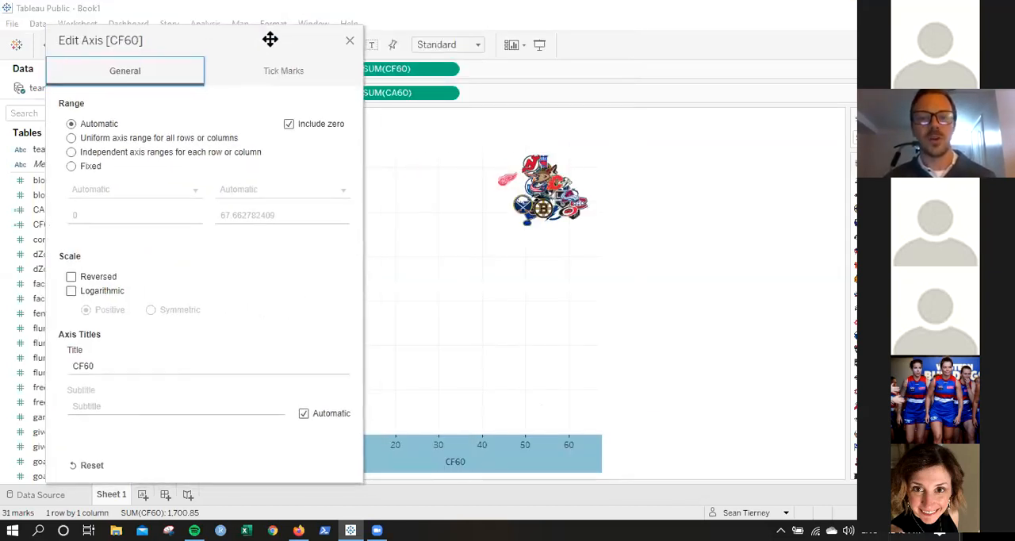
click(291, 121)
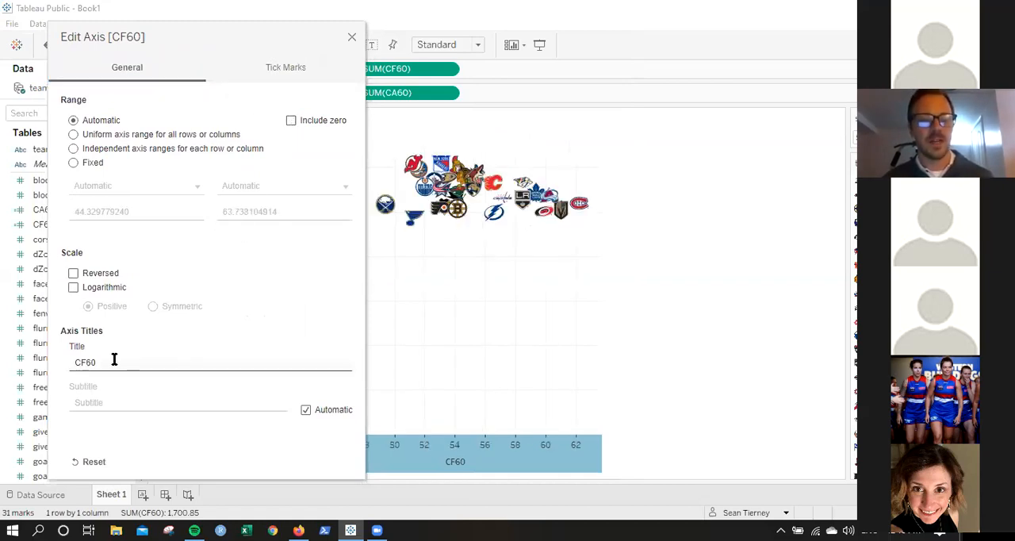
click(351, 38)
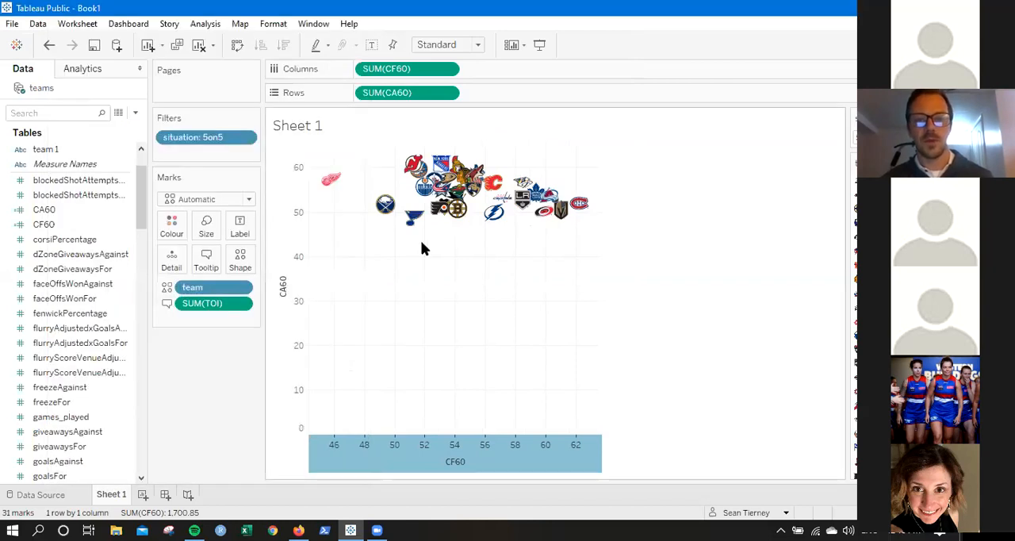
Exclude zero from the CA60 axis range and reverse the axis scale.
double_click(292, 226)
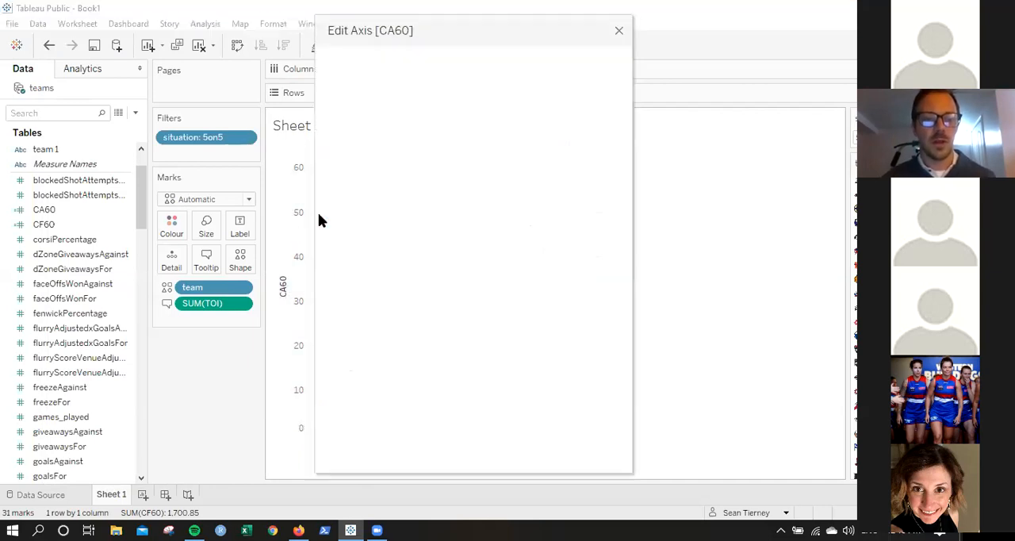
drag(453, 36, 617, 38)
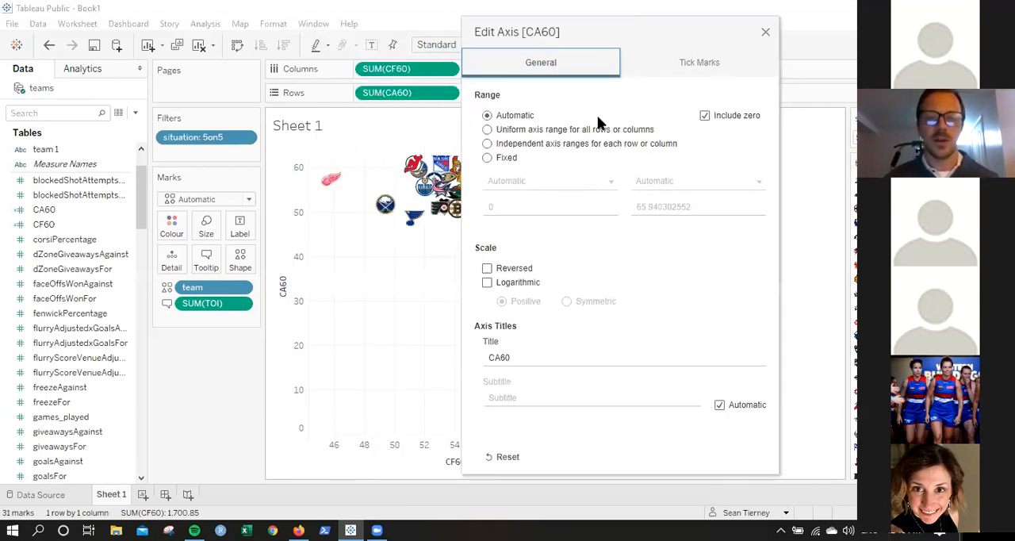
click(705, 116)
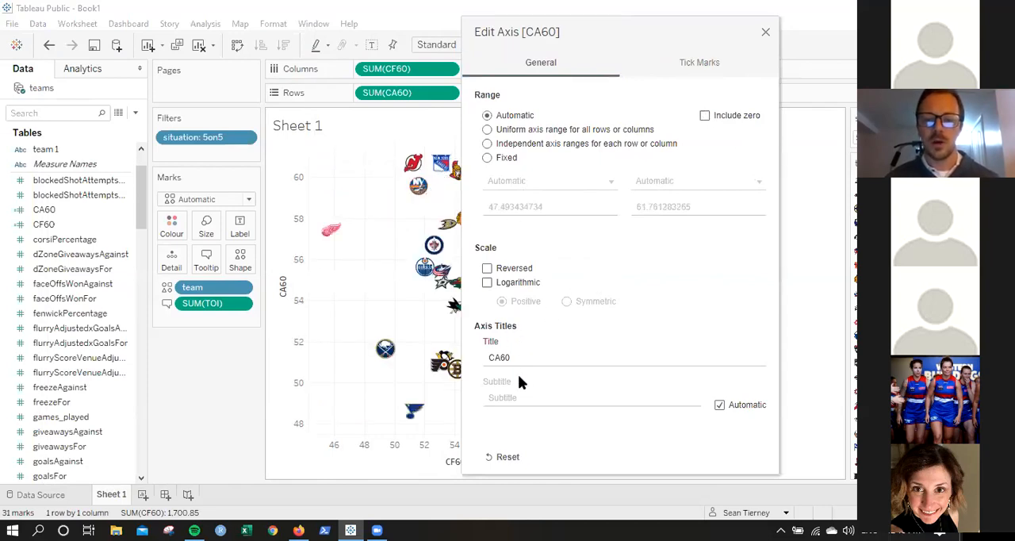
click(487, 269)
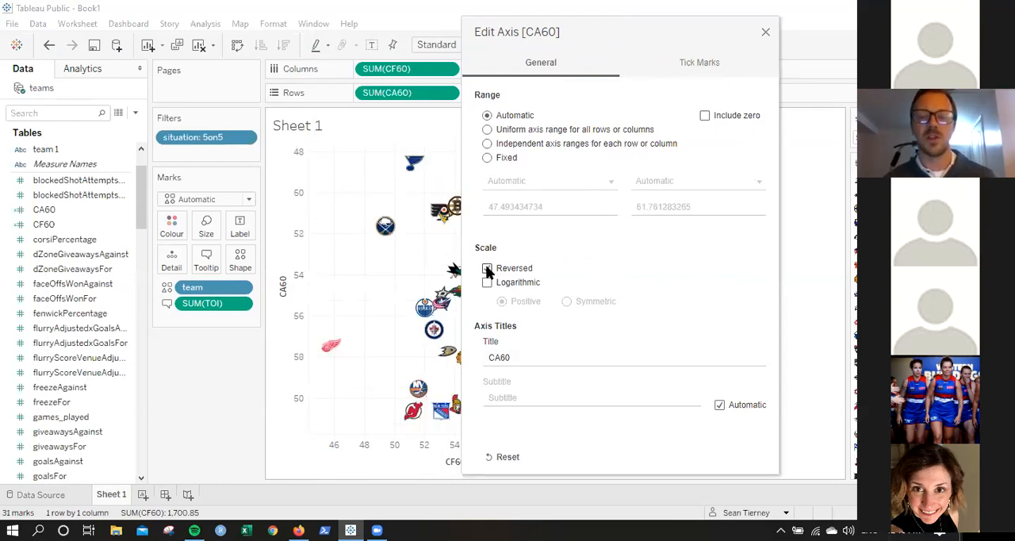
click(765, 34)
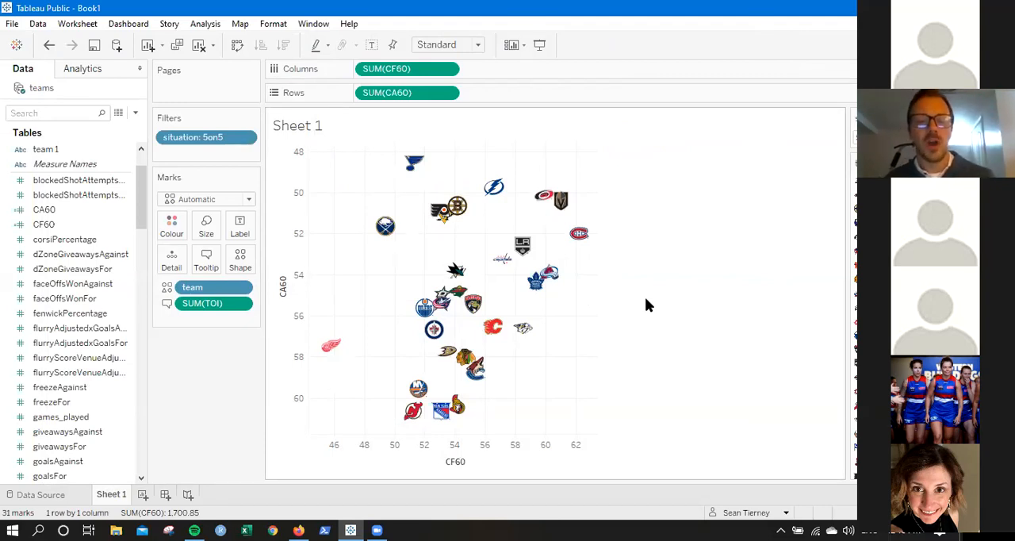
Check the TOI, CF60 and CA60 tooltips on several team logos, including DET, N.J and S.J.
mouse_move(327, 348)
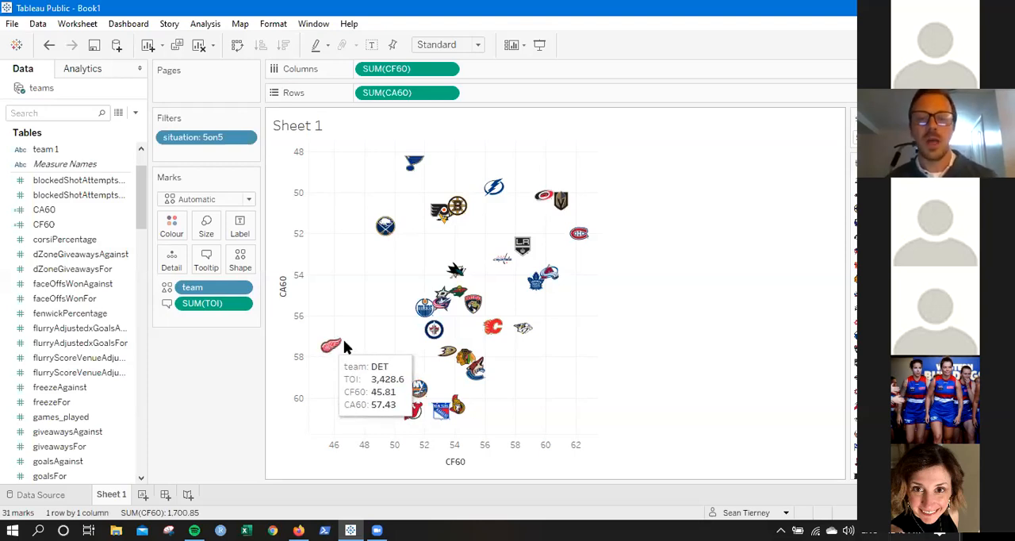
mouse_move(581, 234)
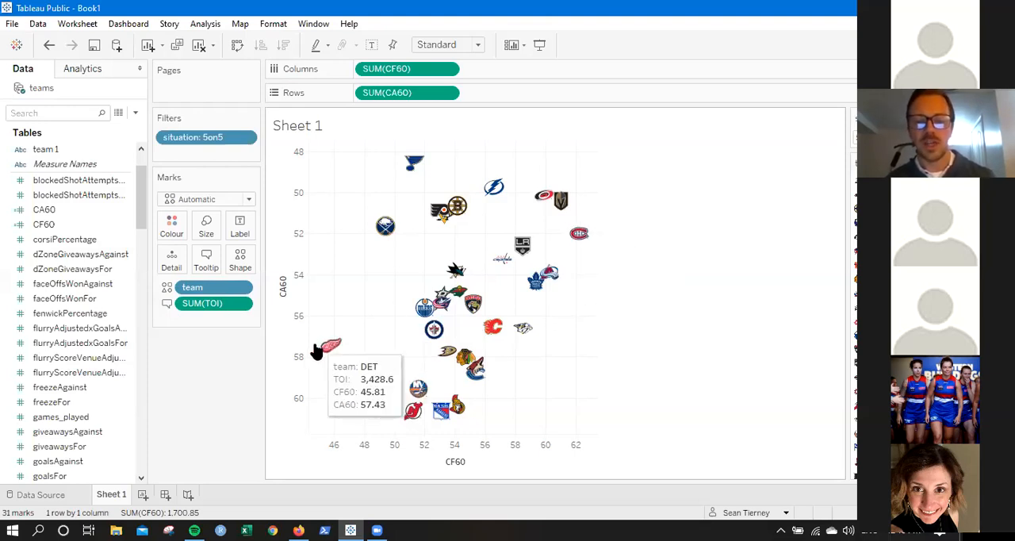
mouse_move(410, 424)
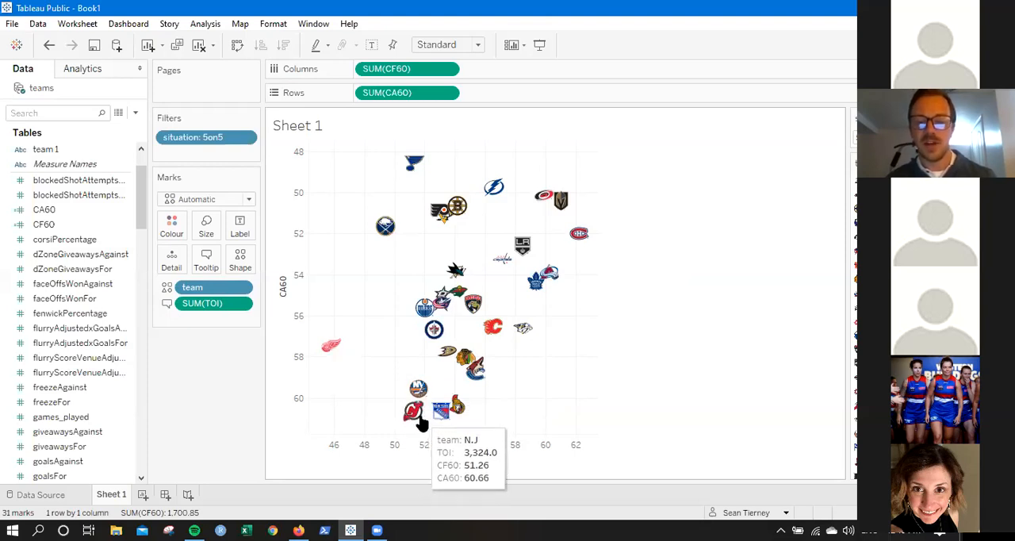
mouse_move(421, 169)
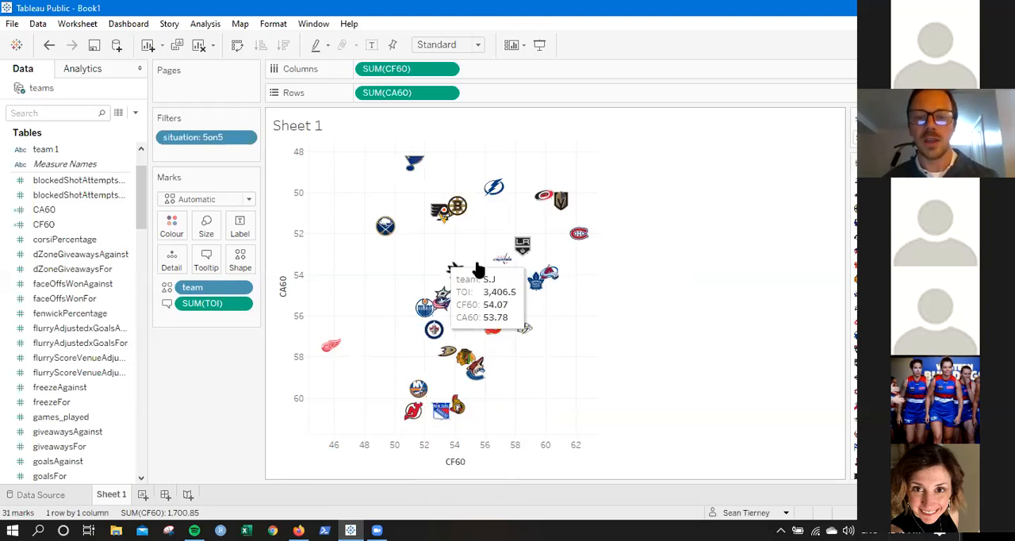
Add an average reference line to the CF60 axis with no label, formatted as the thinnest solid line in black.
right_click(520, 458)
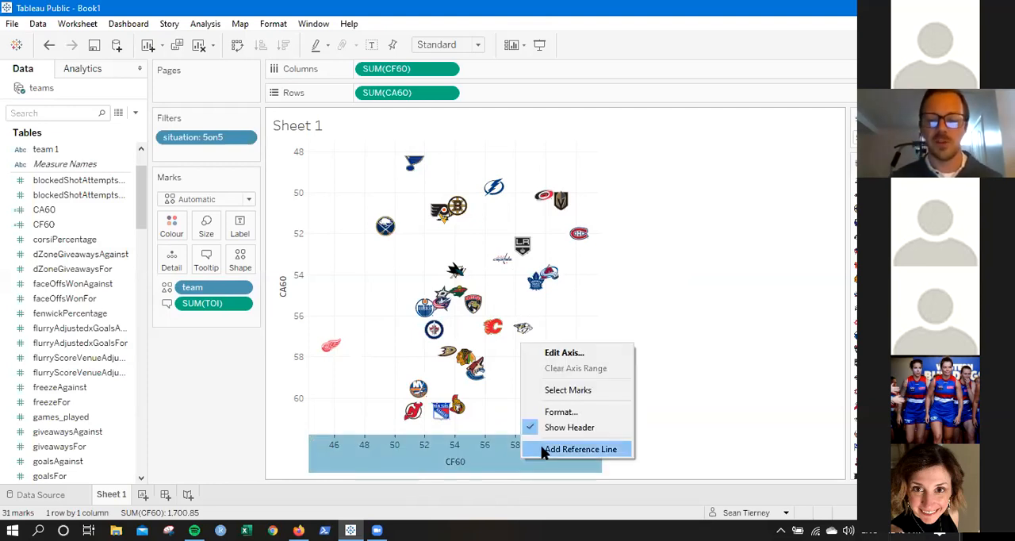
click(553, 450)
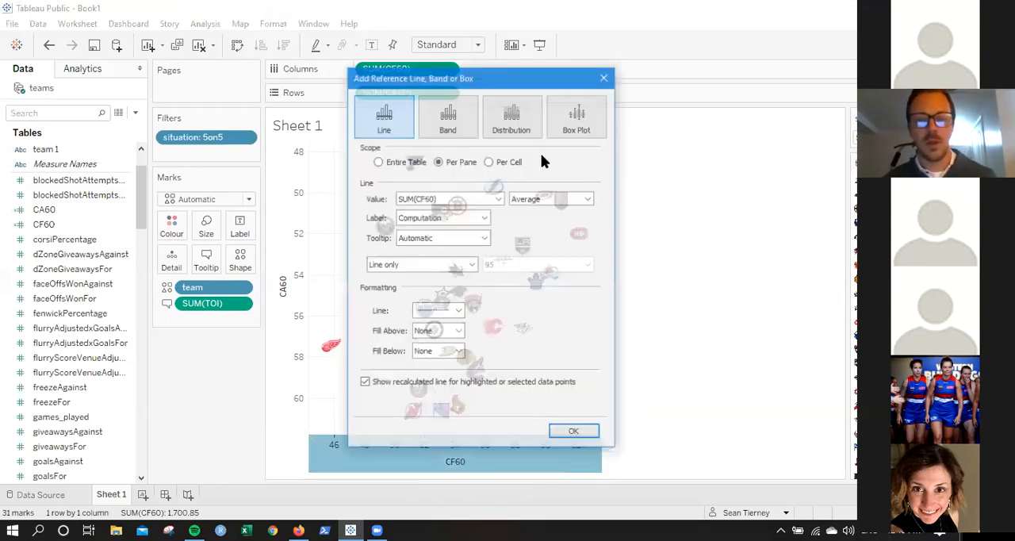
click(440, 218)
click(416, 229)
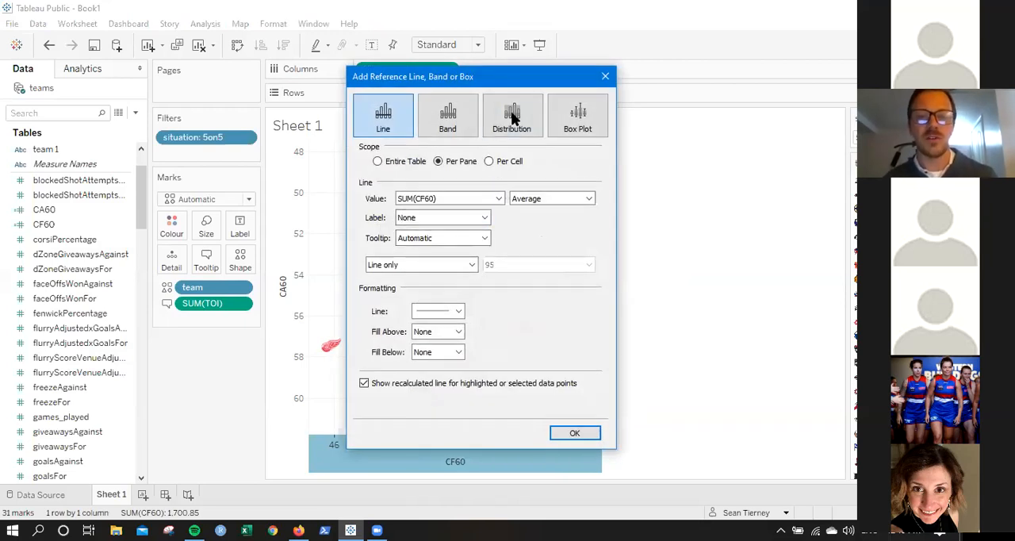
drag(494, 80, 251, 73)
click(190, 308)
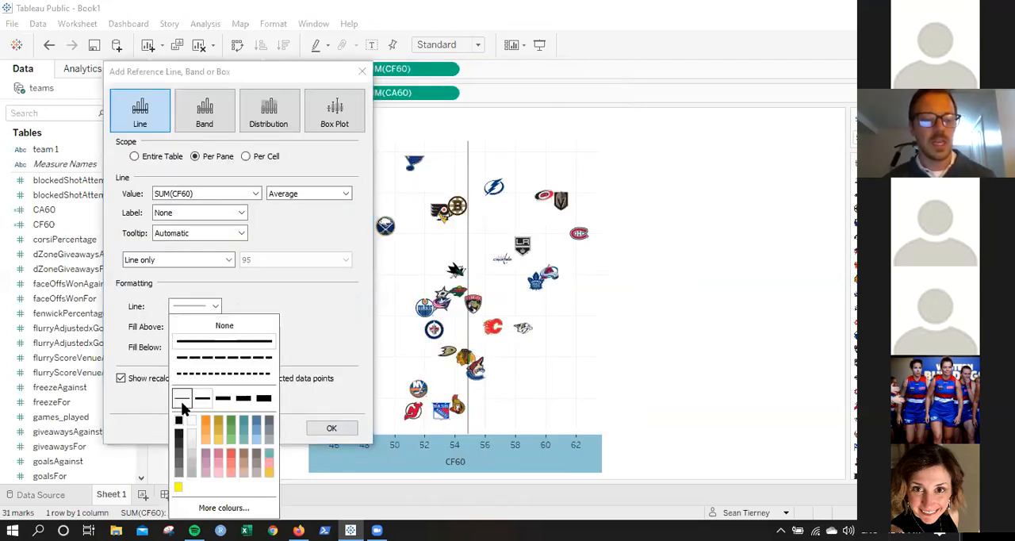
click(180, 423)
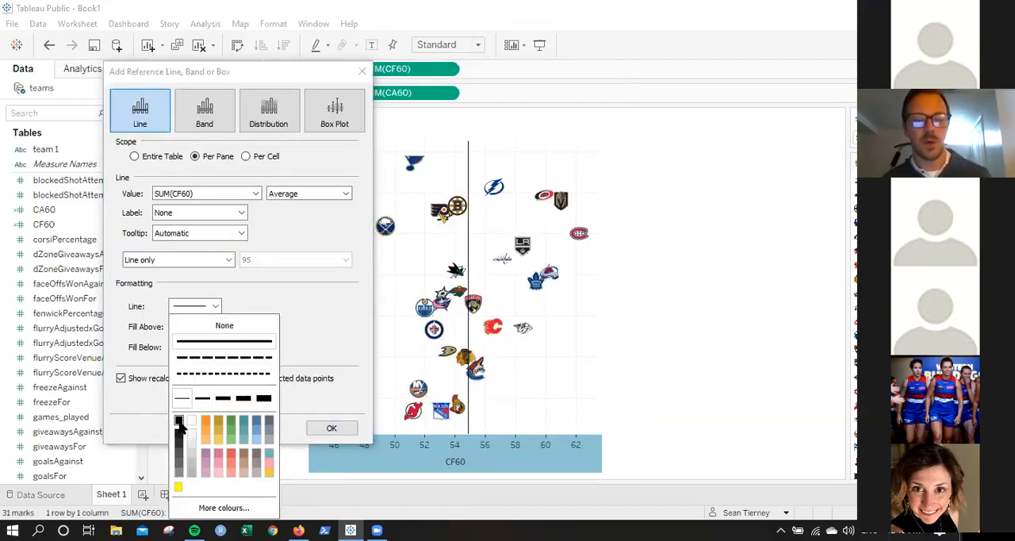
click(331, 430)
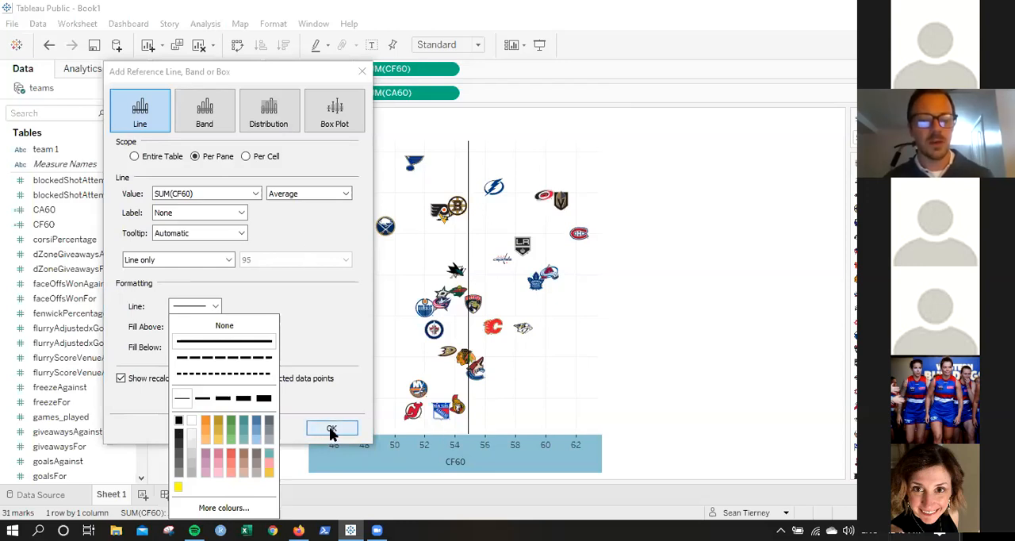
click(331, 429)
right_click(292, 274)
click(356, 121)
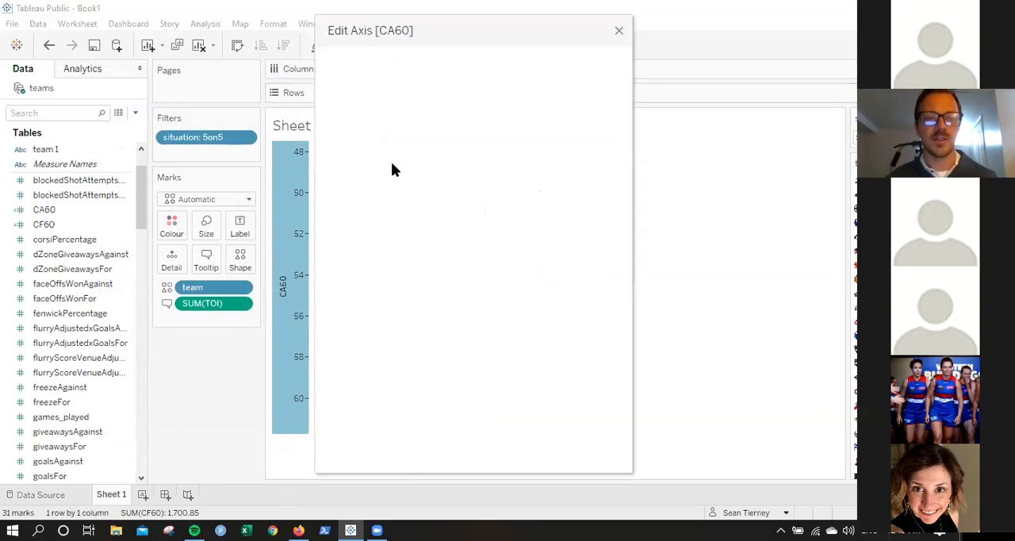
drag(416, 29, 163, 13)
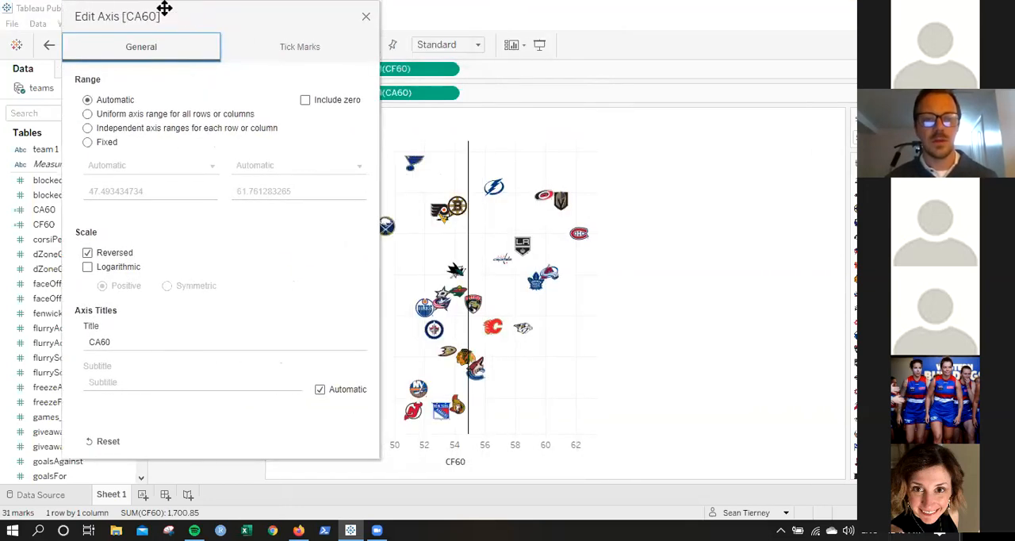
click(366, 16)
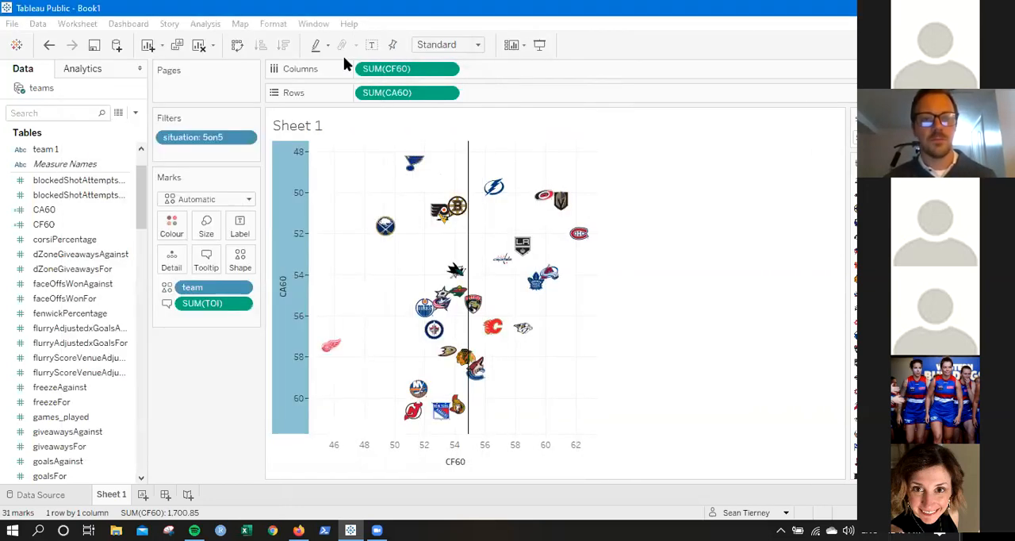
Add an average reference line to the CA60 axis with no label, no recalculated line for selected points, and the thinnest line weight.
right_click(291, 210)
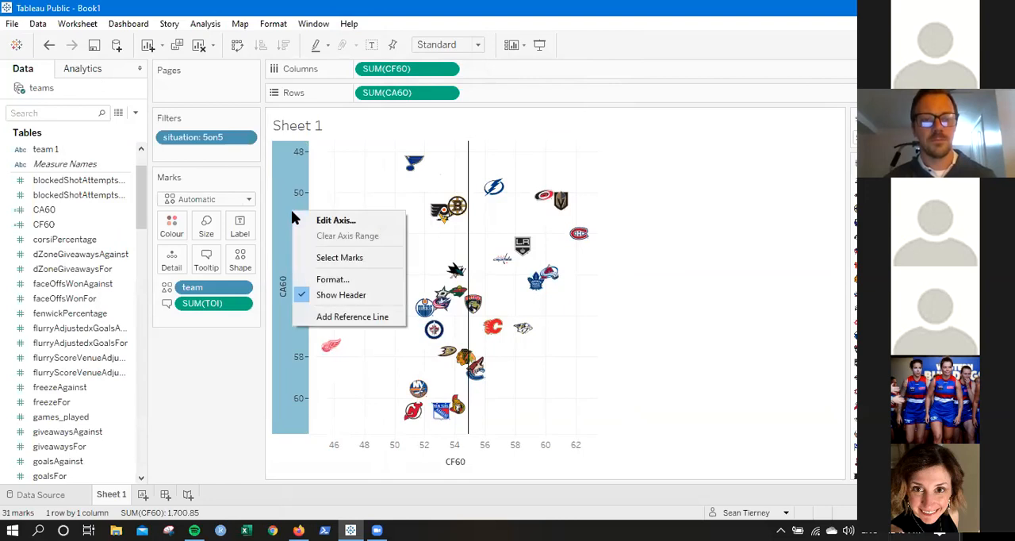
click(339, 317)
click(430, 218)
click(423, 237)
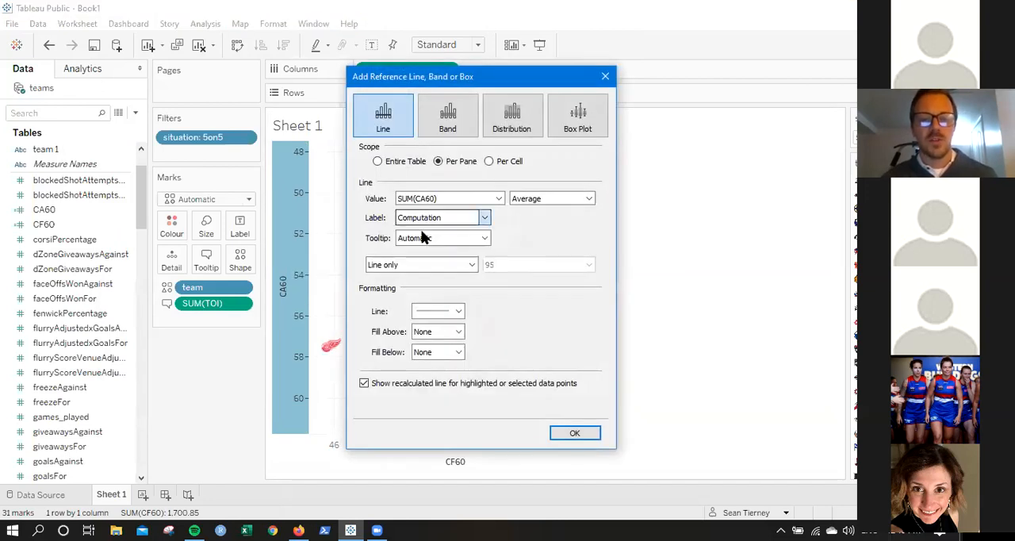
click(366, 383)
click(435, 311)
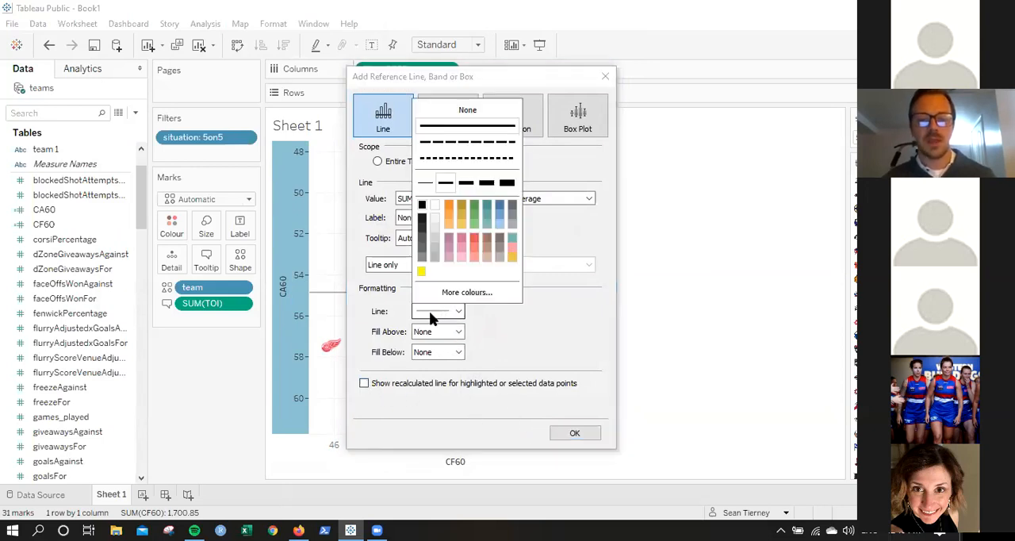
click(426, 182)
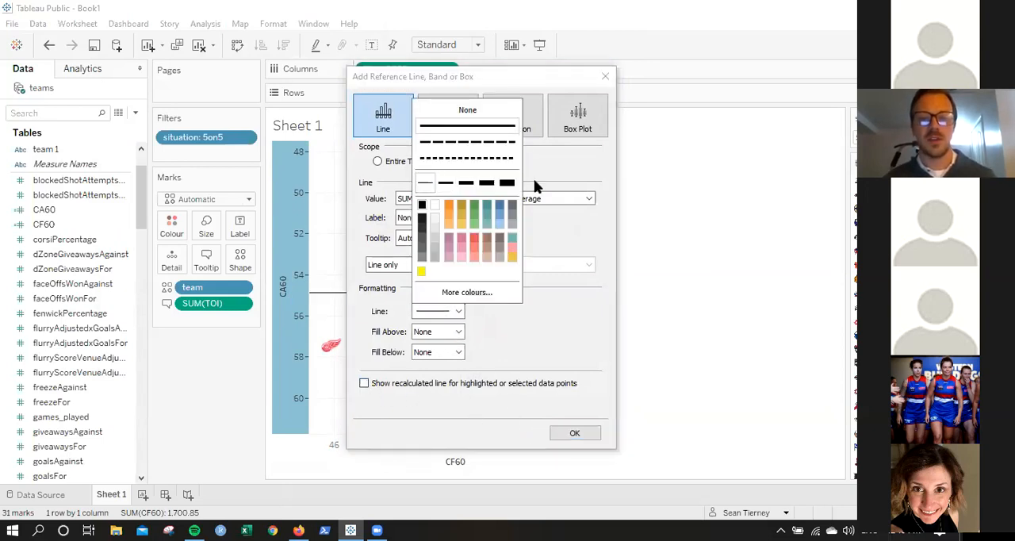
click(579, 434)
click(580, 432)
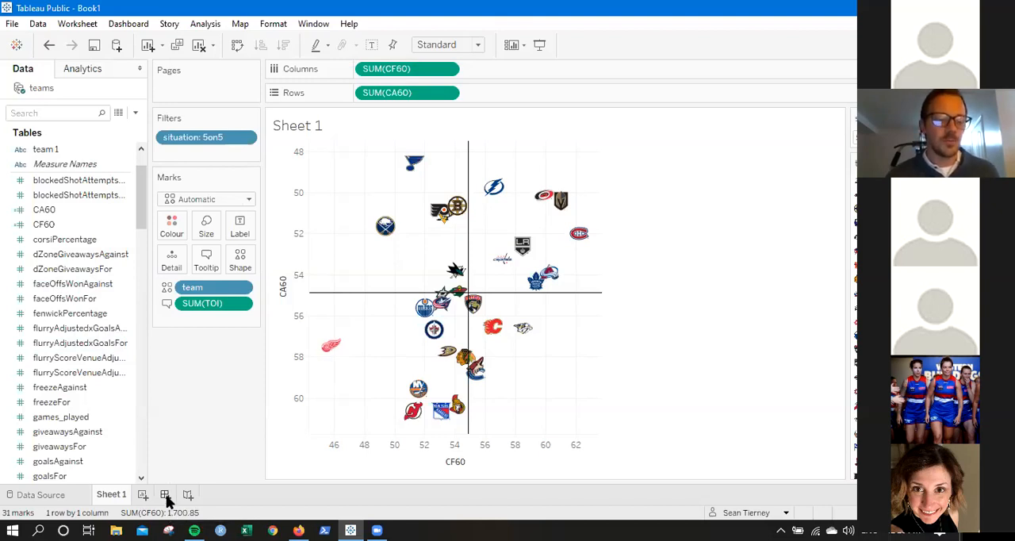
Create a new dashboard and place Sheet 1 on it.
click(169, 495)
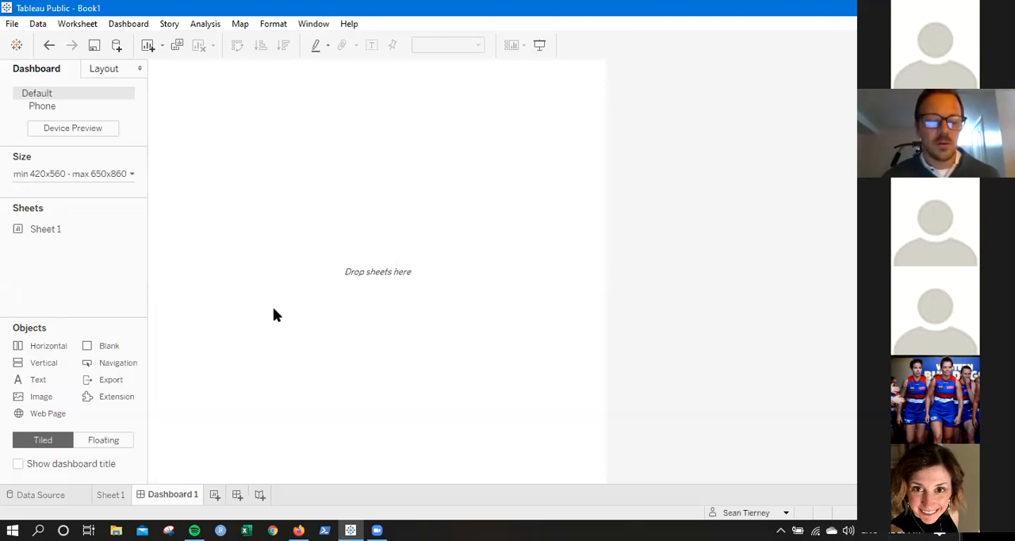
click(110, 495)
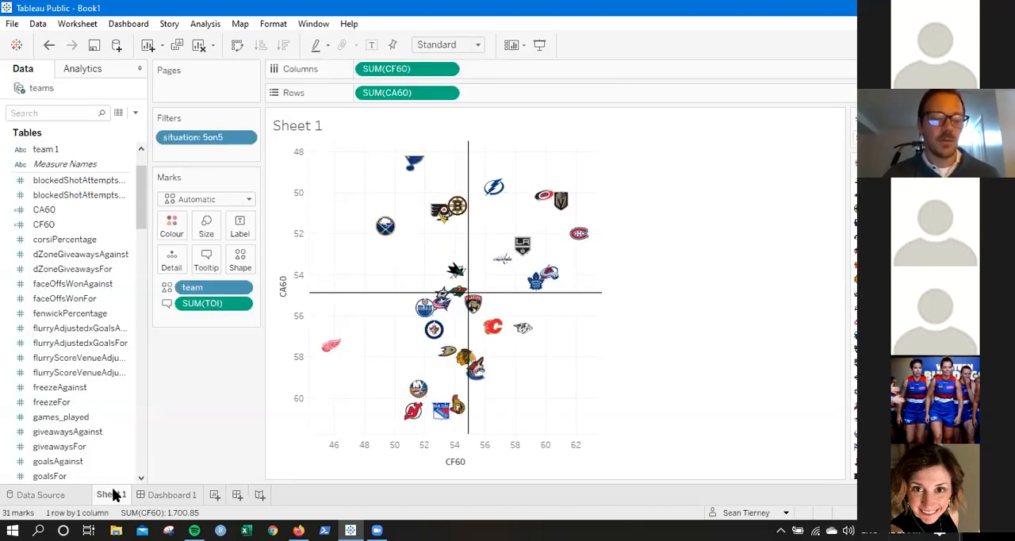
click(156, 494)
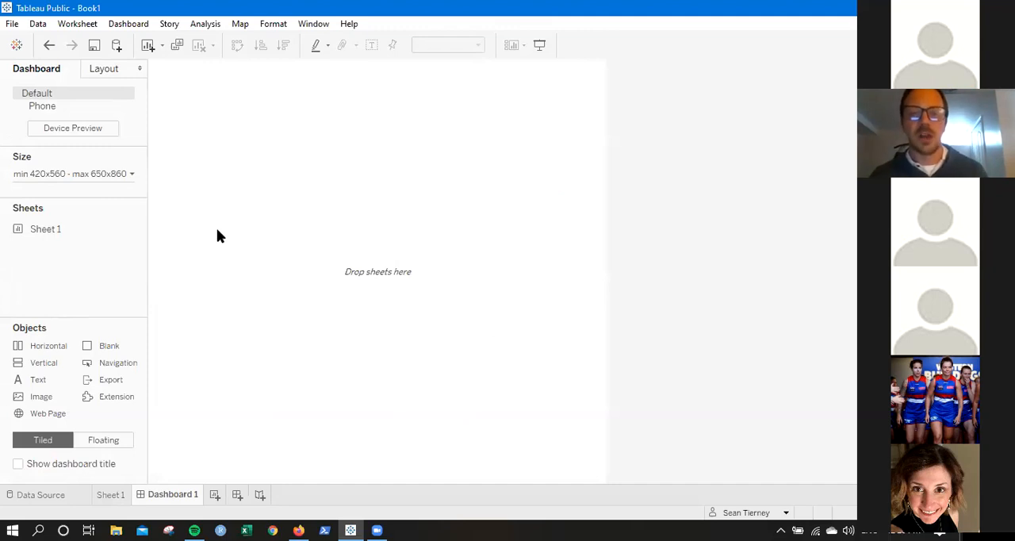
mouse_move(44, 238)
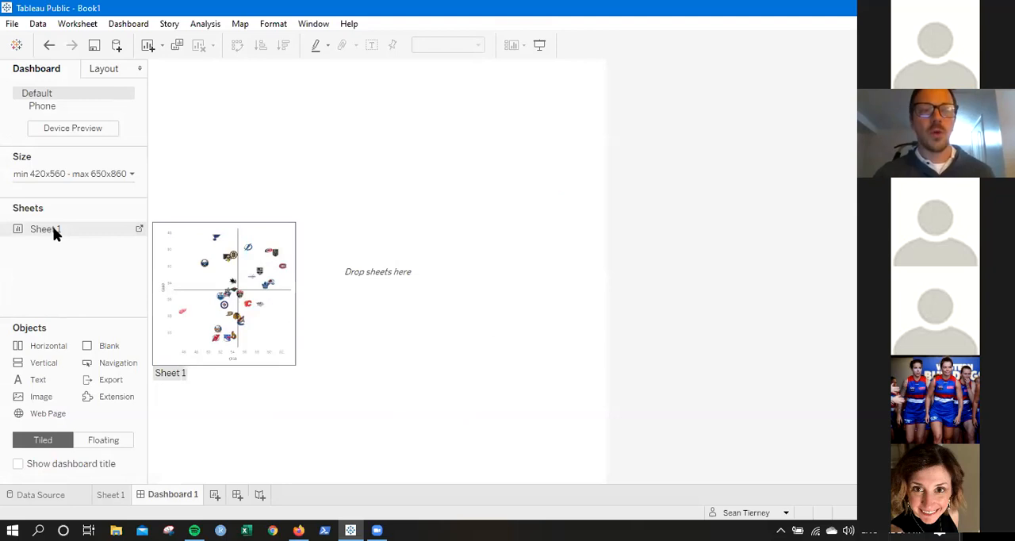
mouse_move(52, 227)
mouse_down()
mouse_move(304, 193)
mouse_move(57, 246)
mouse_move(47, 230)
mouse_move(345, 216)
mouse_up()
mouse_move(46, 230)
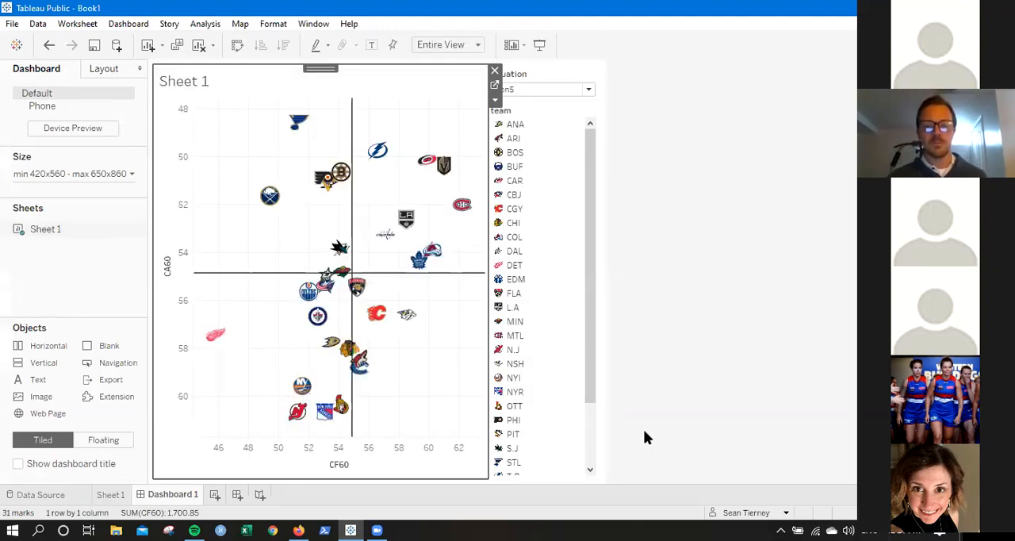
click(748, 284)
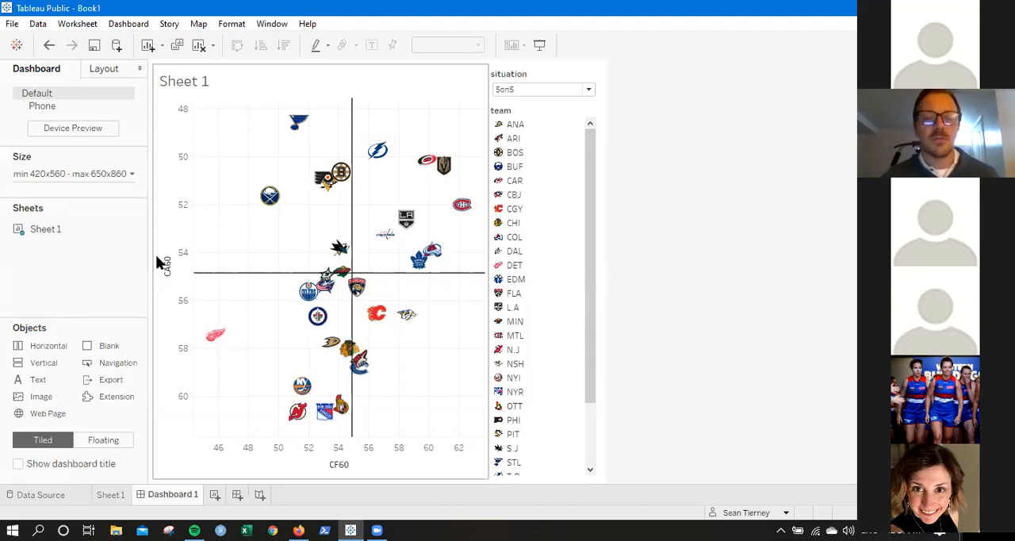
Set the dashboard to a fixed custom size of 1000 x 600 px and widen the chart against the filter and legend column.
drag(157, 258, 52, 174)
click(52, 174)
click(50, 195)
click(50, 208)
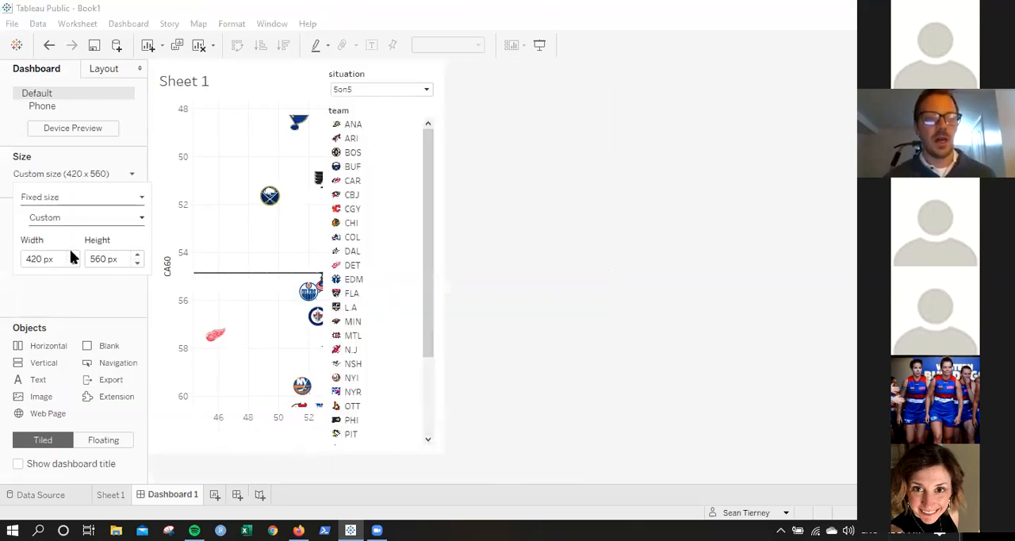
double_click(36, 259)
text(1000)
key(Tab)
text(600)
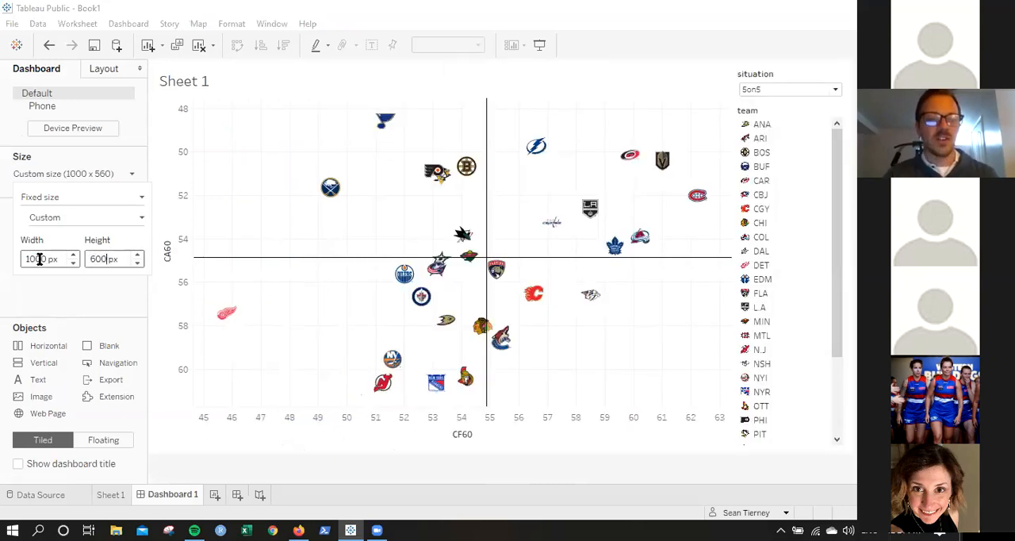
key(Return)
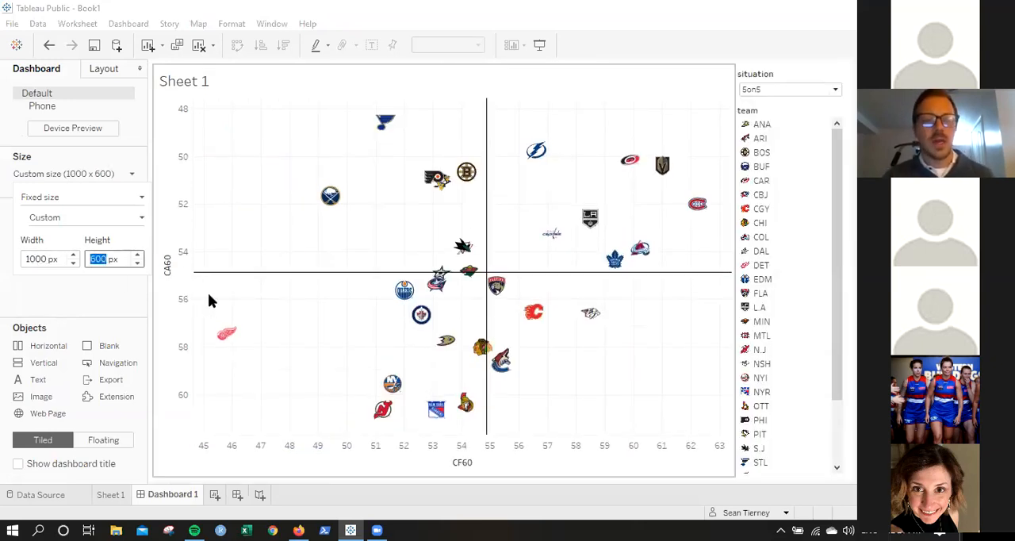
click(766, 281)
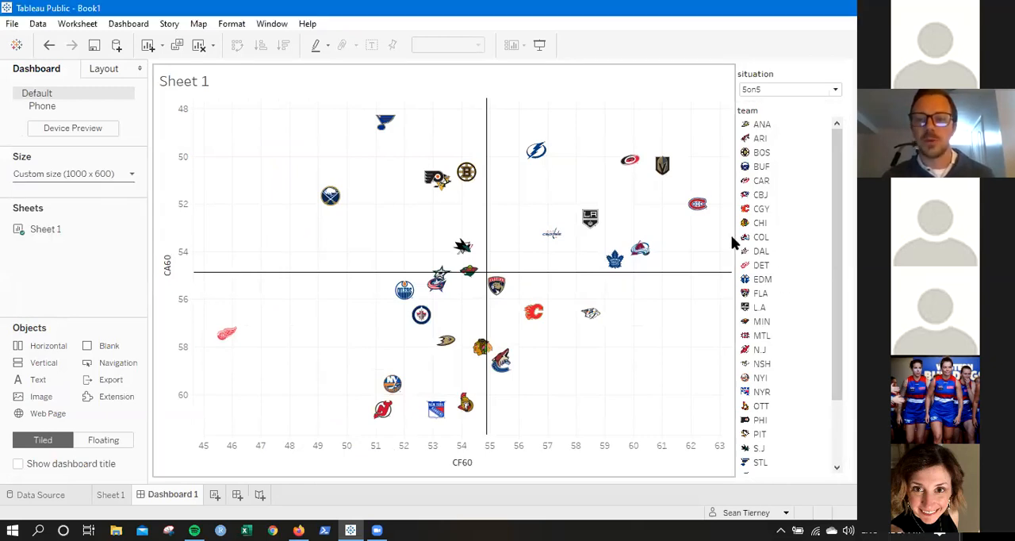
drag(738, 237, 768, 249)
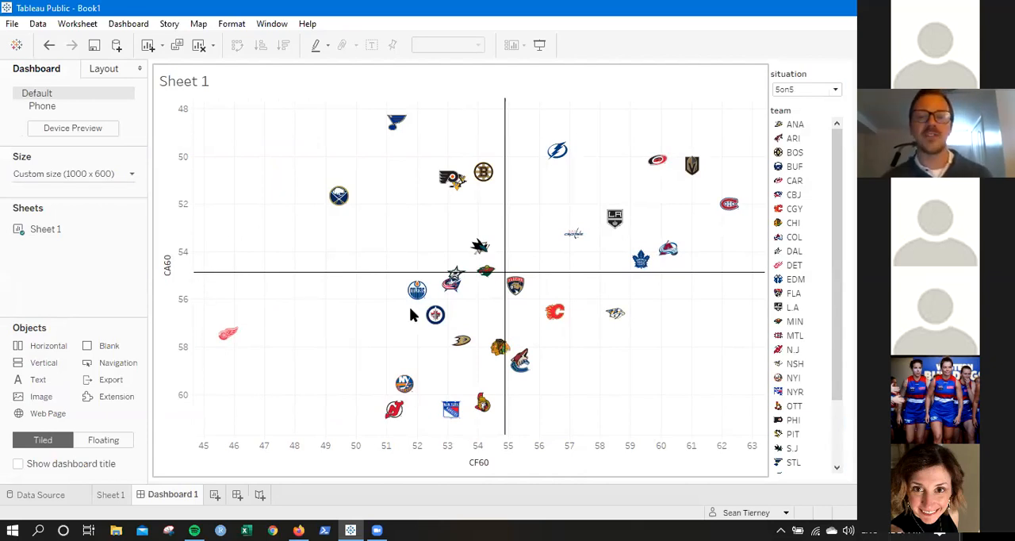
Set the dashboard width to 700 px and widen the chart slightly against the filter and legend column.
mouse_move(427, 318)
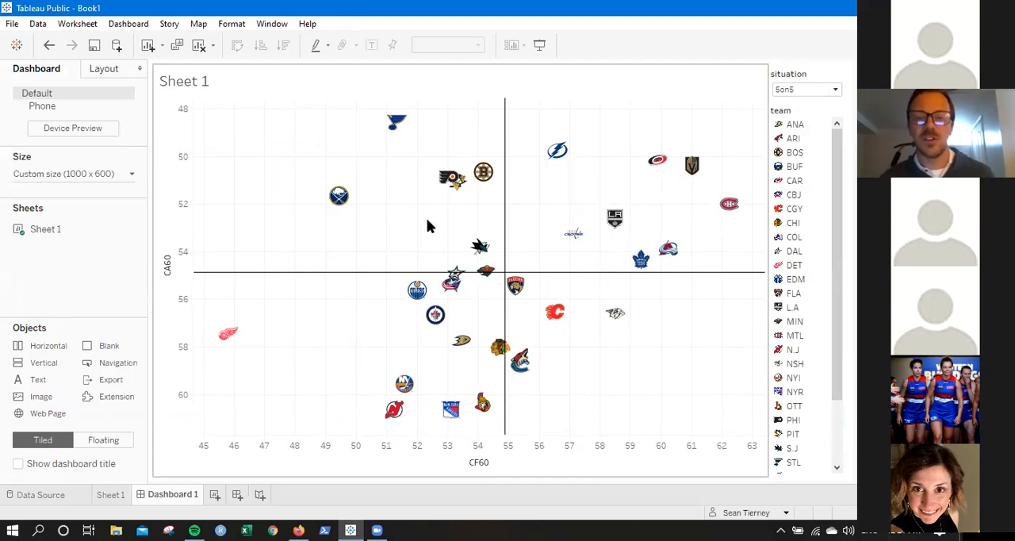
click(87, 176)
click(34, 258)
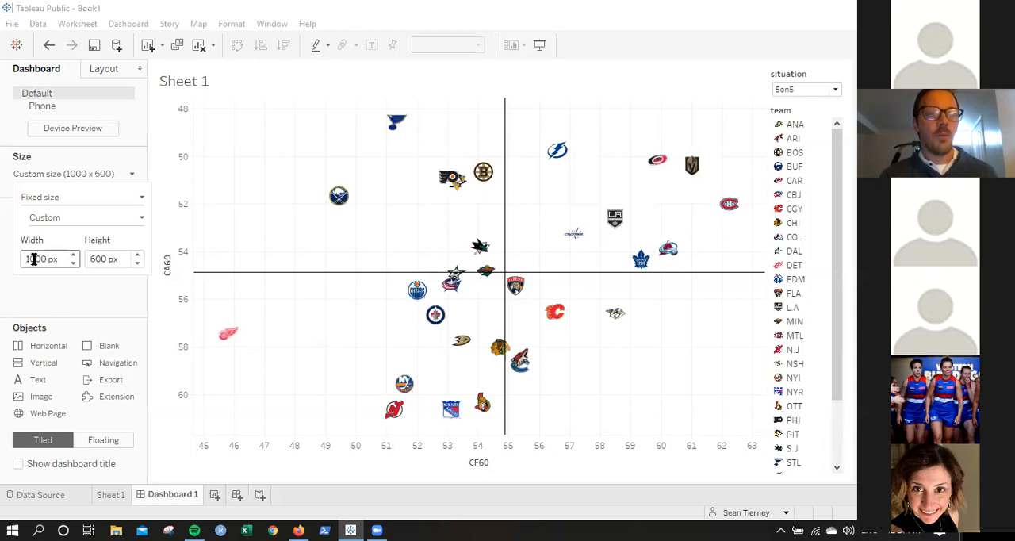
double_click(34, 259)
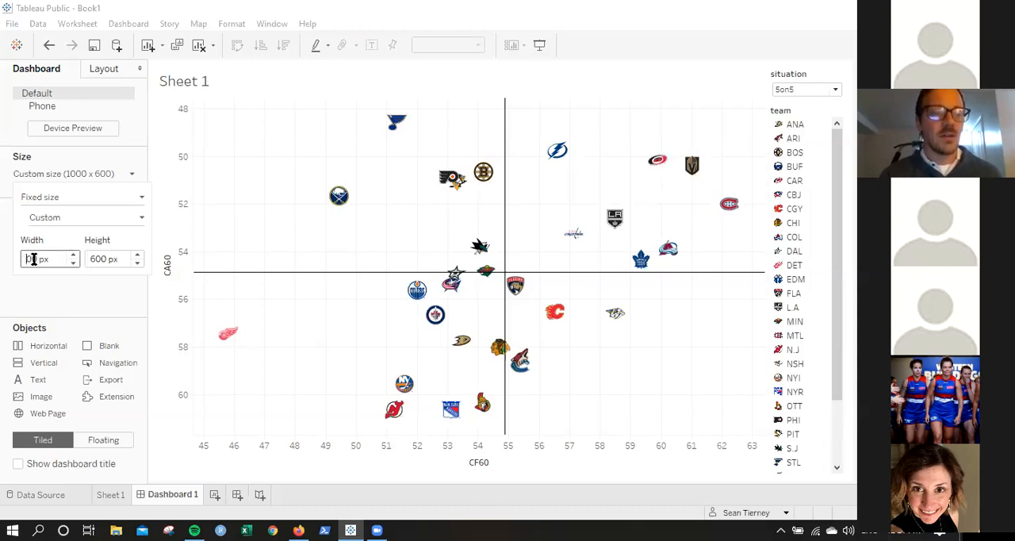
text(700)
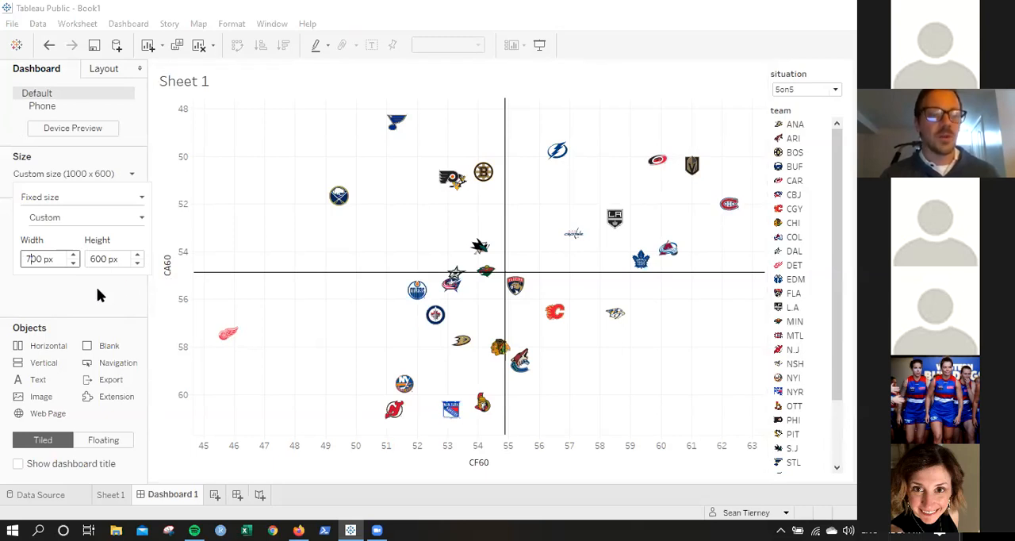
key(Return)
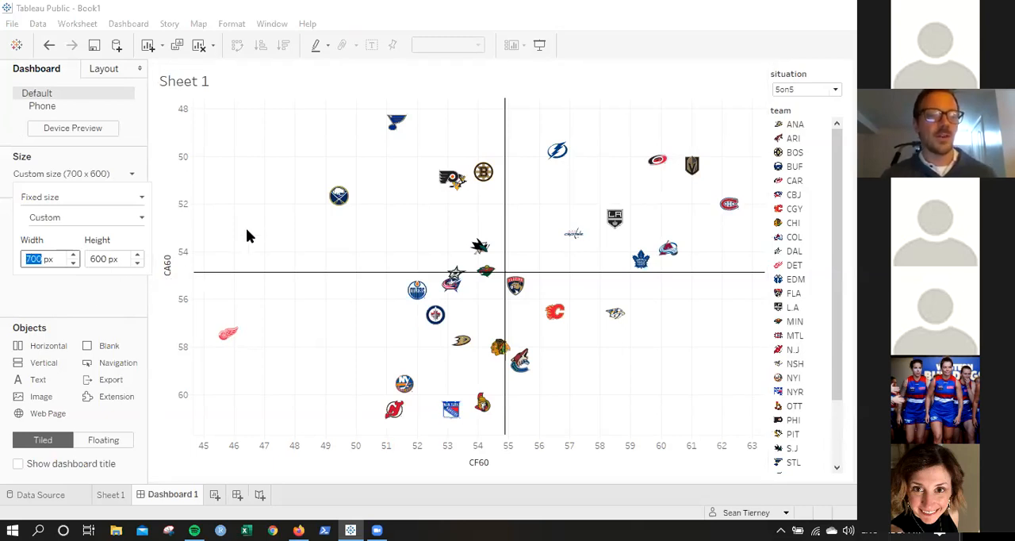
click(699, 213)
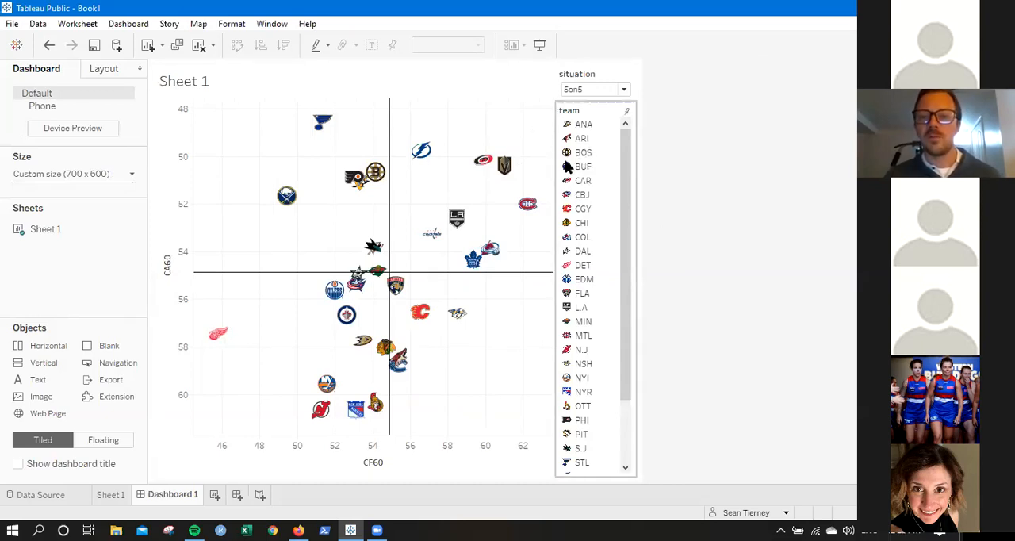
drag(556, 149, 566, 151)
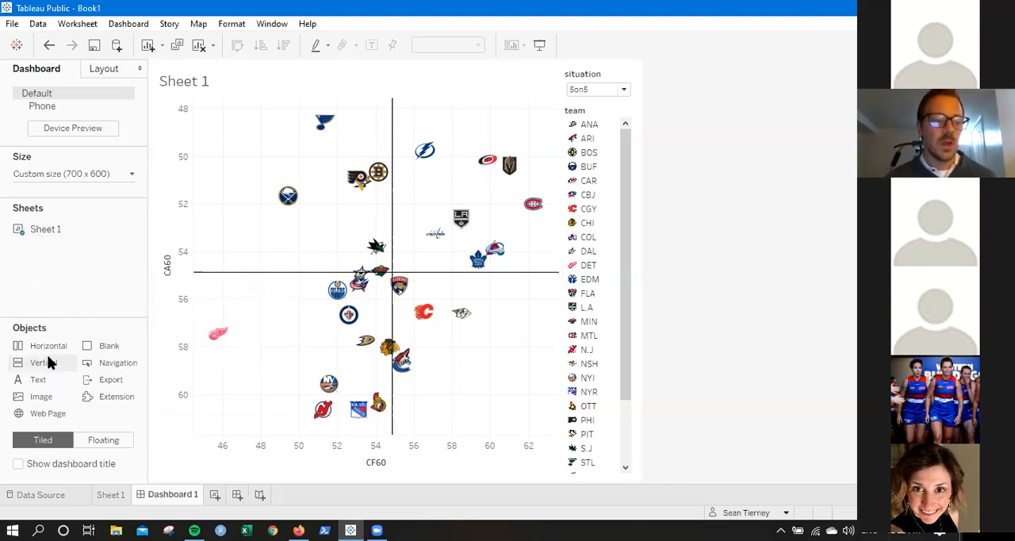
drag(37, 387, 304, 443)
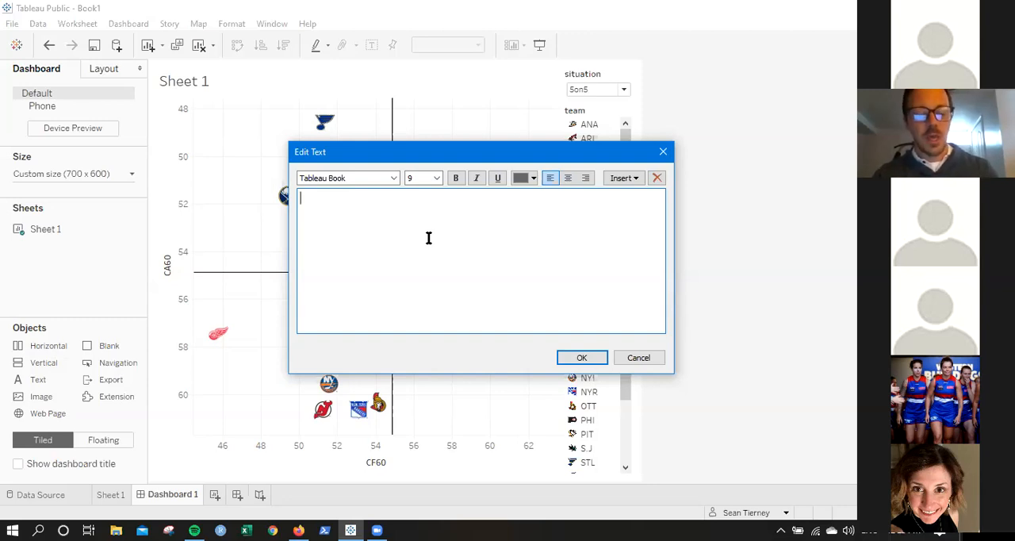
text(5v5)
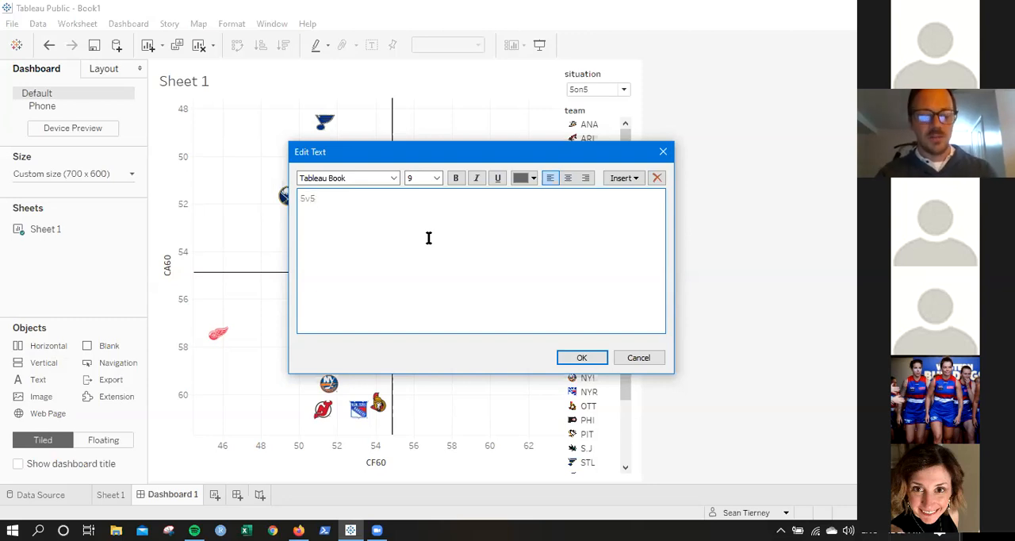
text( data provid)
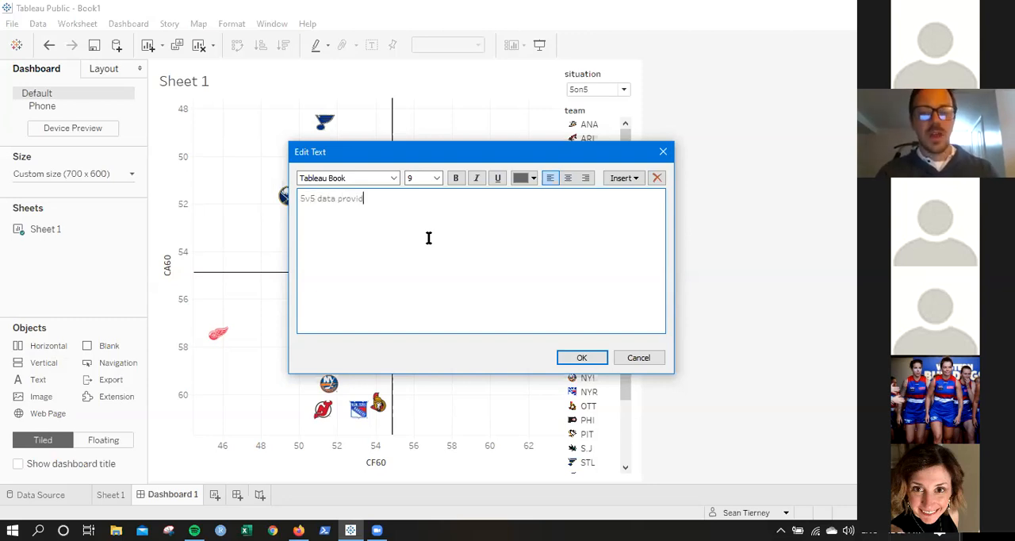
text(ed by the incom)
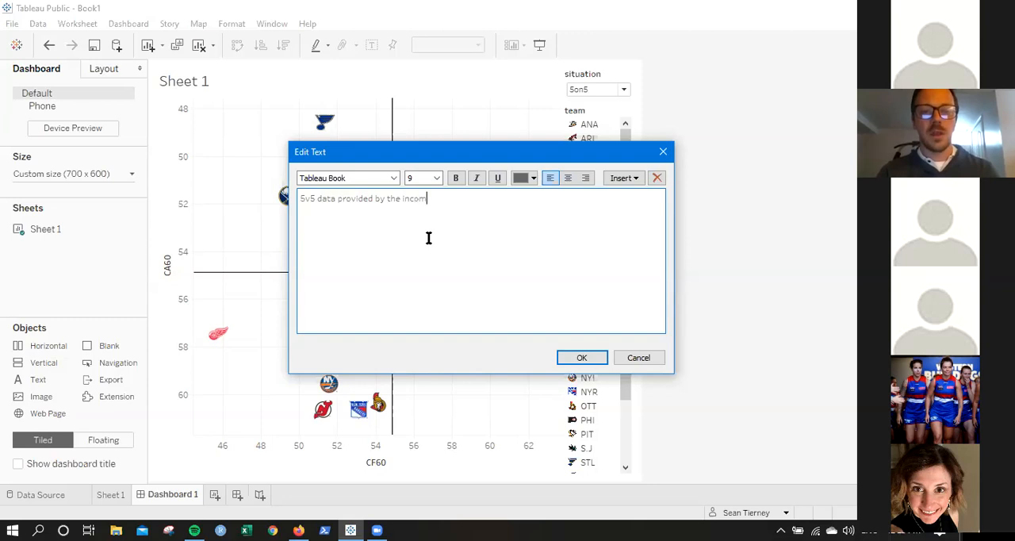
text(parable moneypuck.com via @moneypuckdotcom)
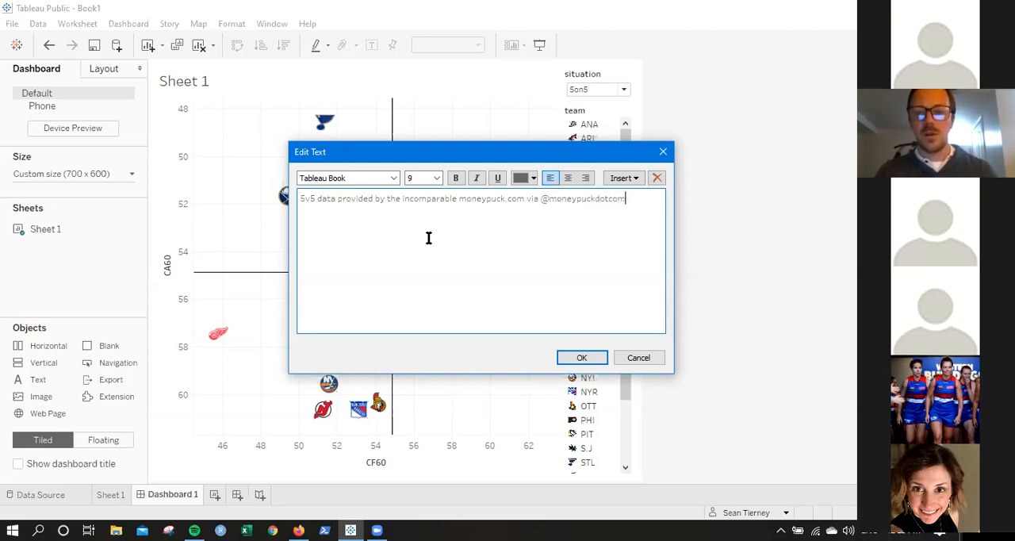
Format the data credit text as size 12, bold and centred, and shrink its box to a narrow strip below the chart.
double_click(457, 204)
triple_click(456, 204)
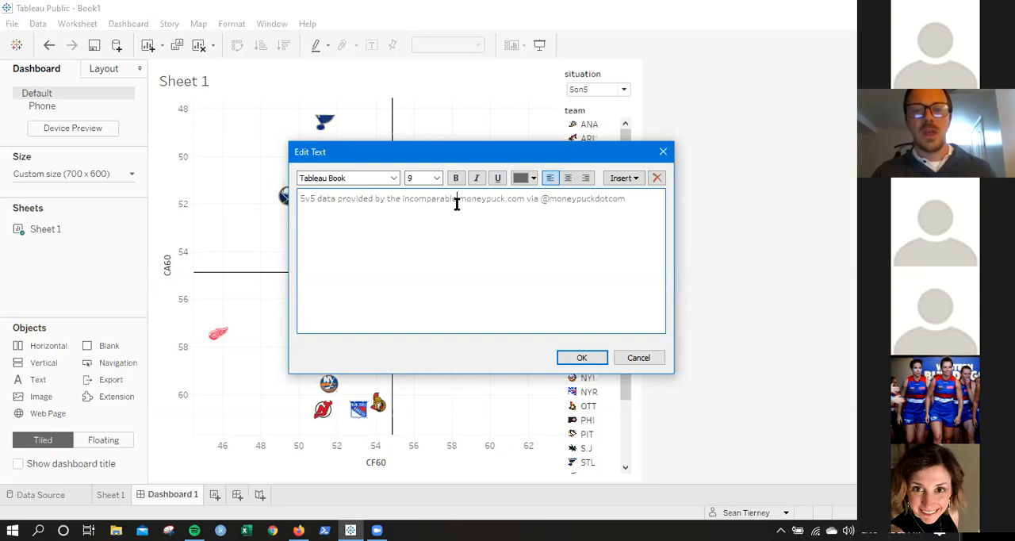
double_click(423, 177)
text(12)
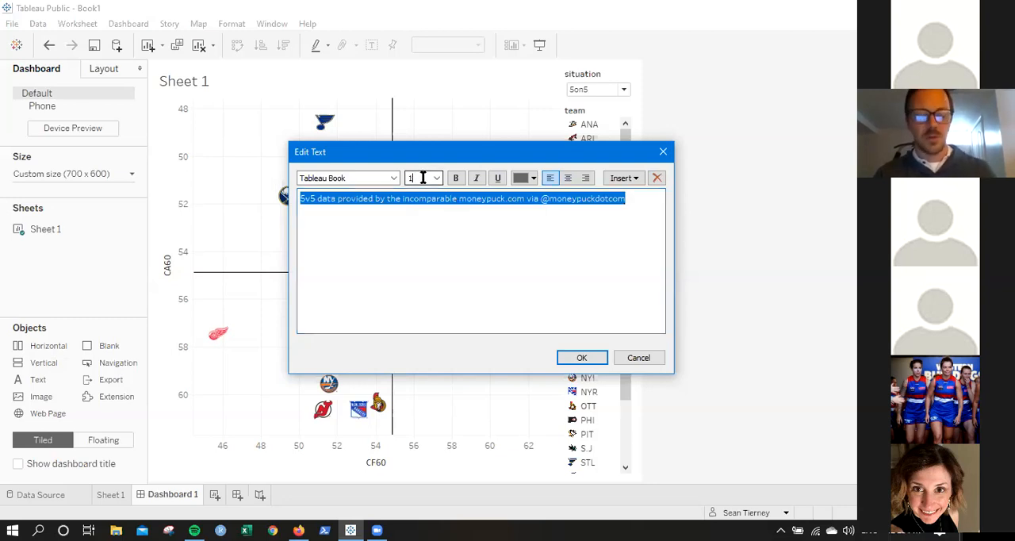
click(455, 178)
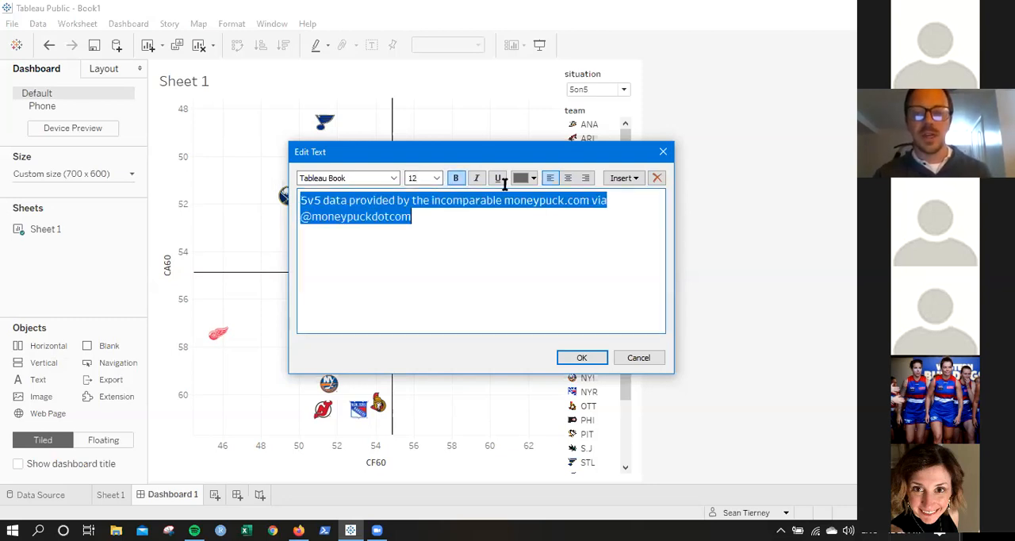
click(568, 178)
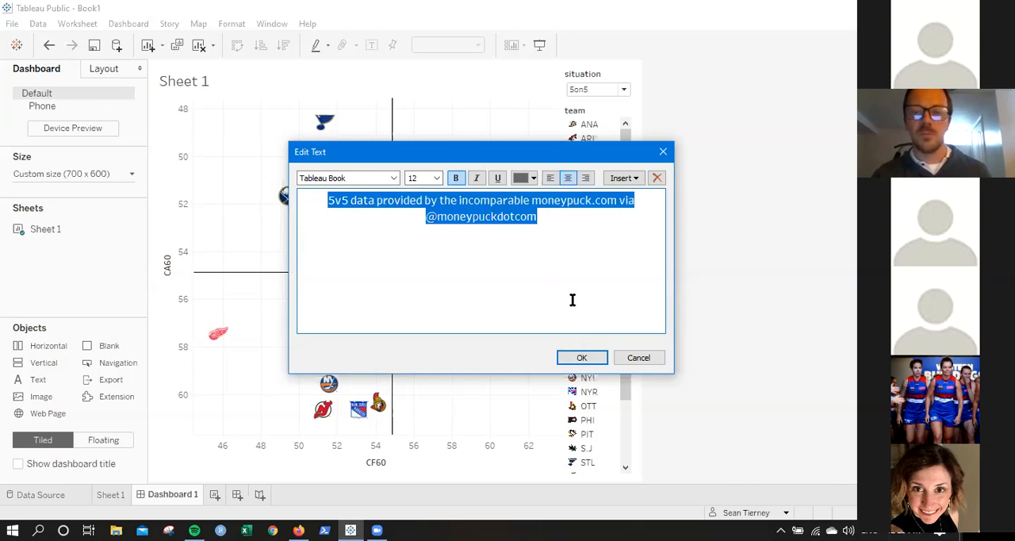
click(581, 357)
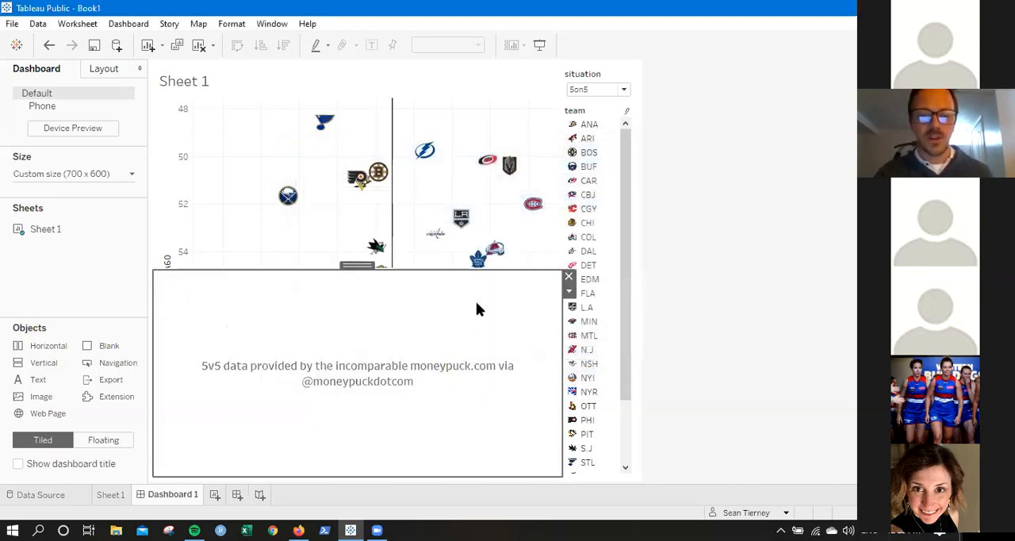
drag(503, 271, 526, 431)
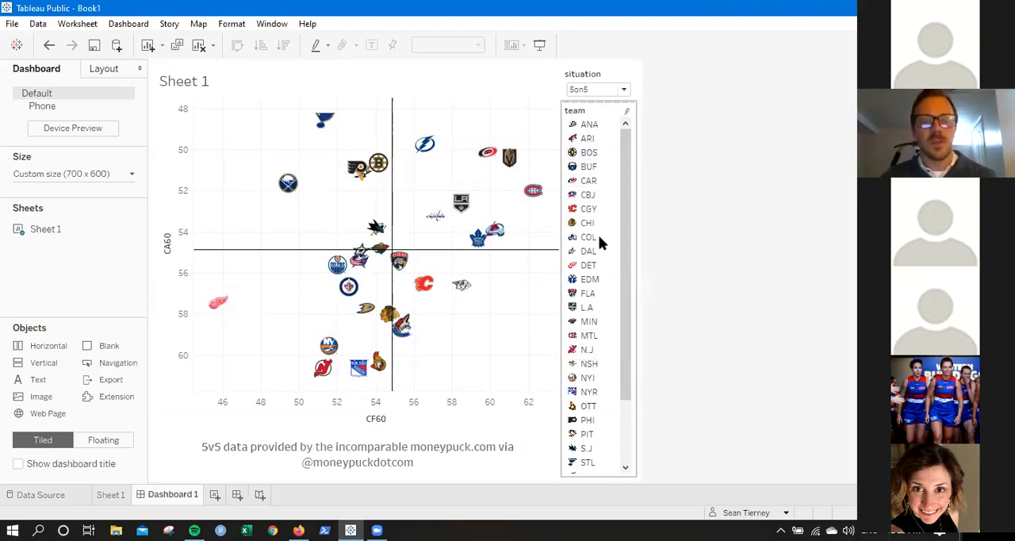
Highlight ANA in the chart through the team legend's highlighting, and clear the highlight again.
mouse_move(325, 134)
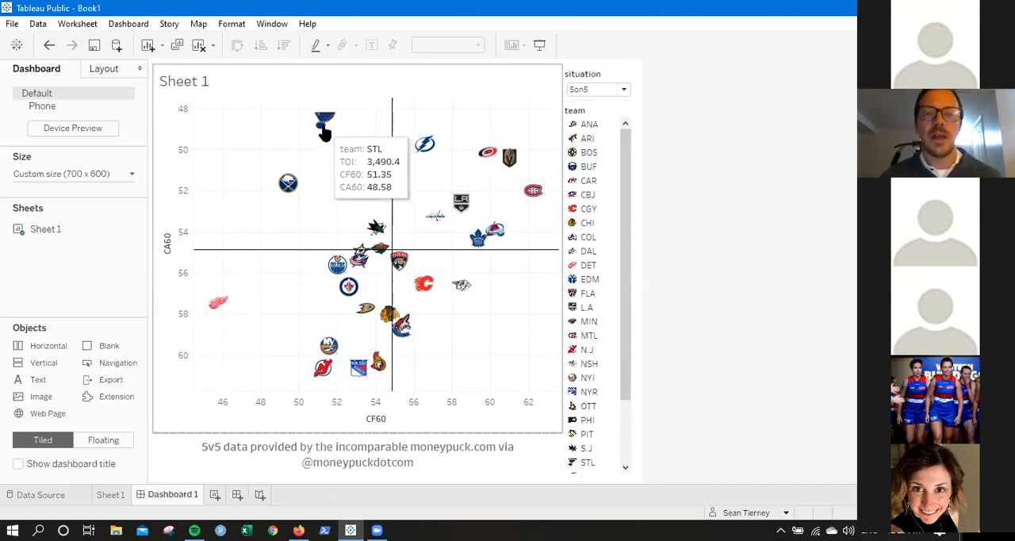
click(628, 116)
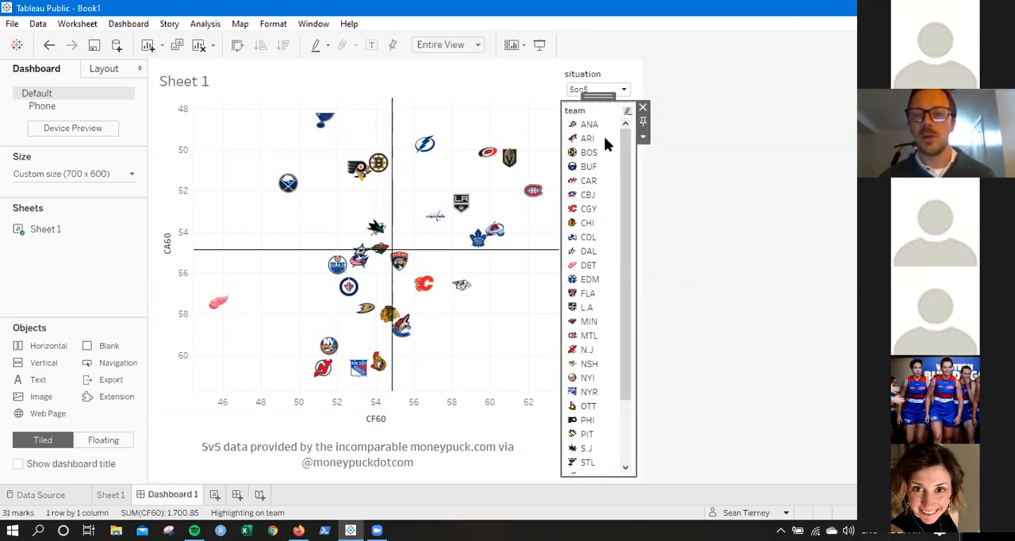
click(588, 128)
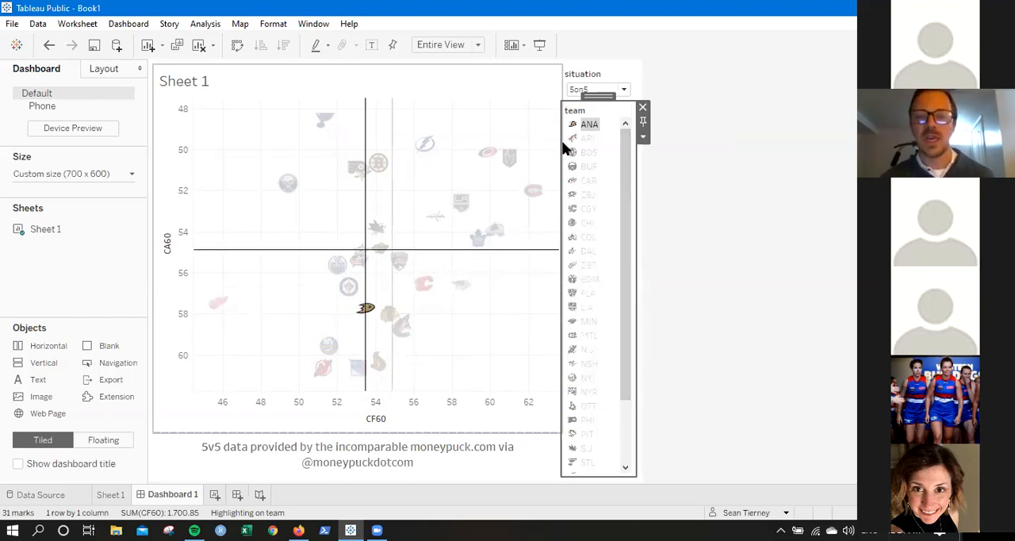
click(589, 125)
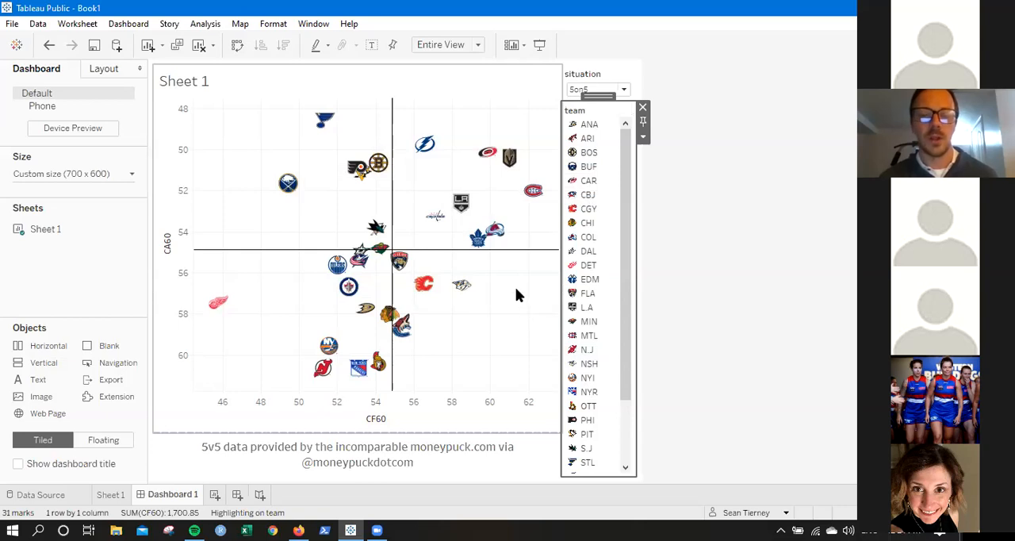
Remove the team legend from the dashboard.
click(643, 109)
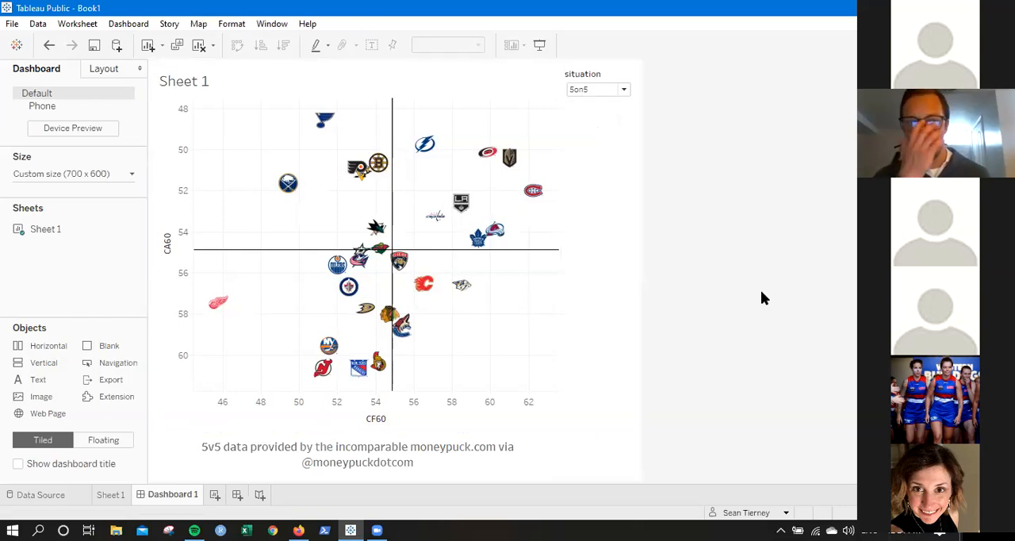
click(50, 45)
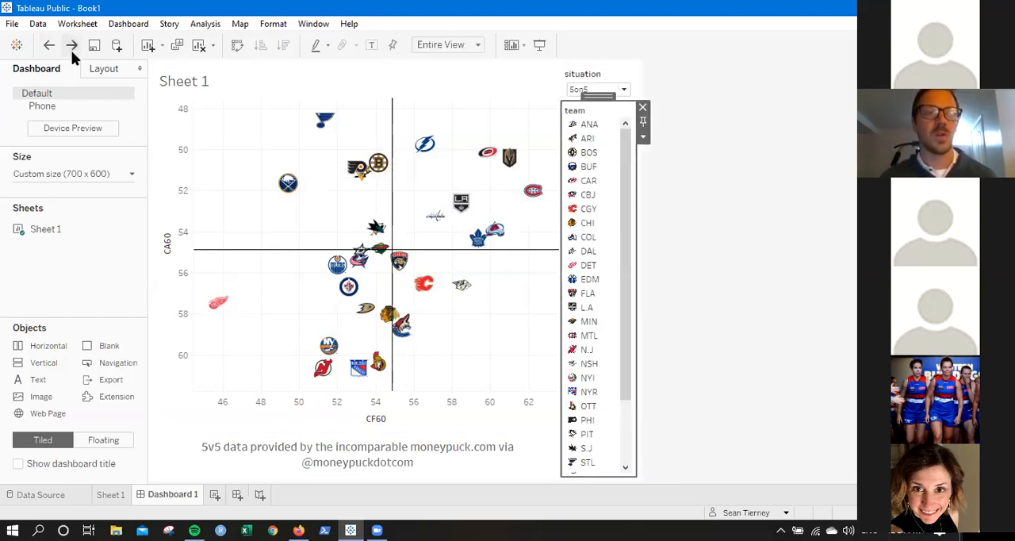
click(71, 50)
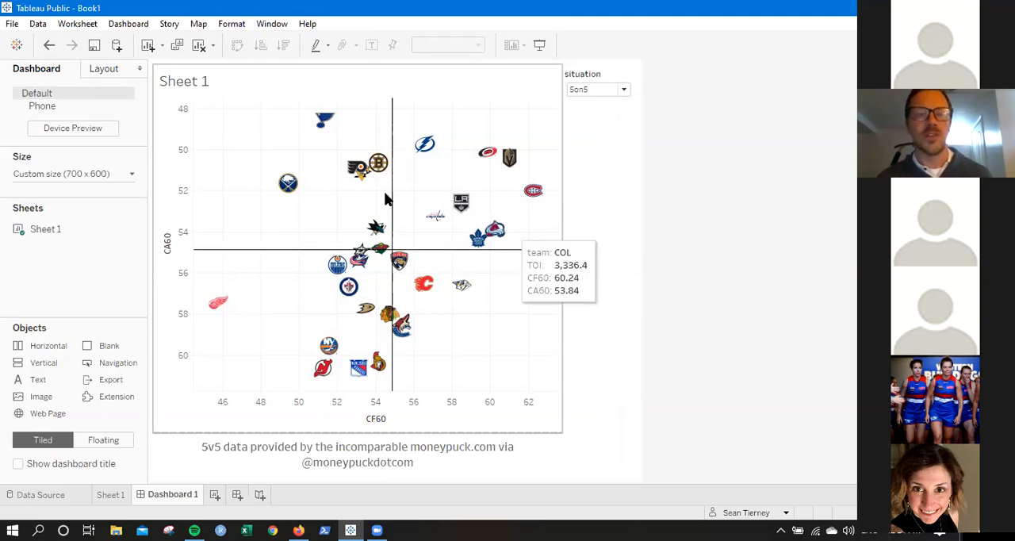
Replace the chart's sheet name title with "Adjusted 5v5 shots for and against".
double_click(184, 82)
drag(400, 204, 300, 203)
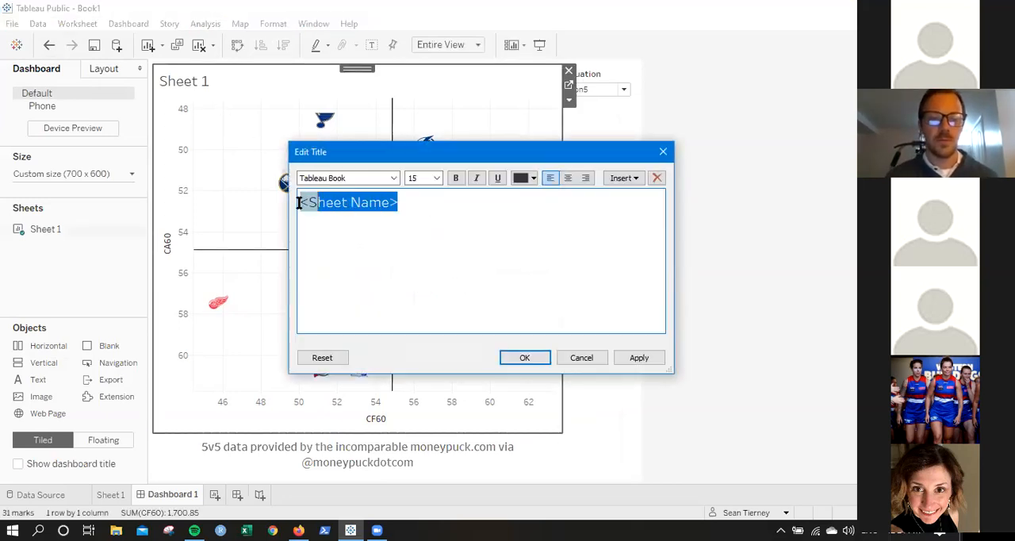
text(Adjust)
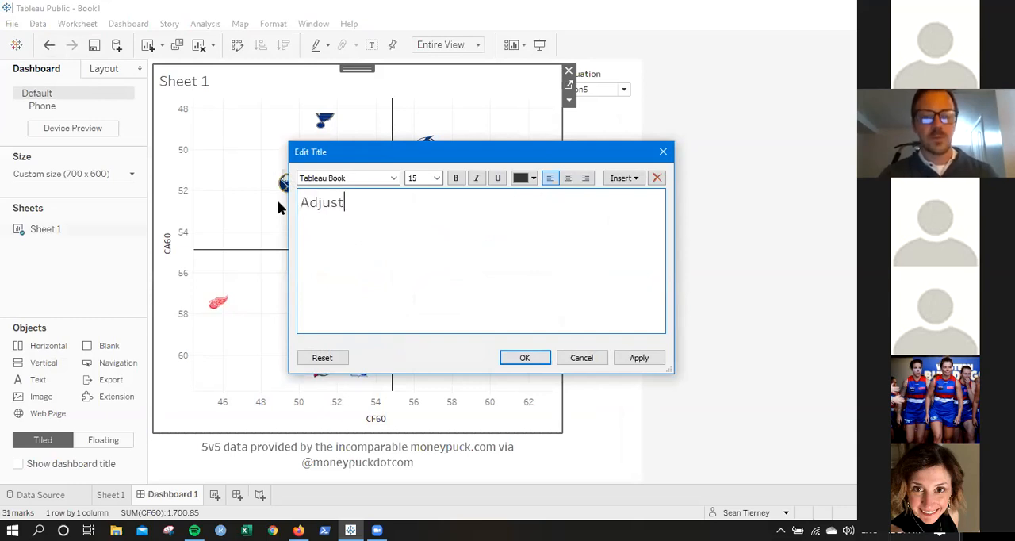
text(ed 5v5 shots for and against)
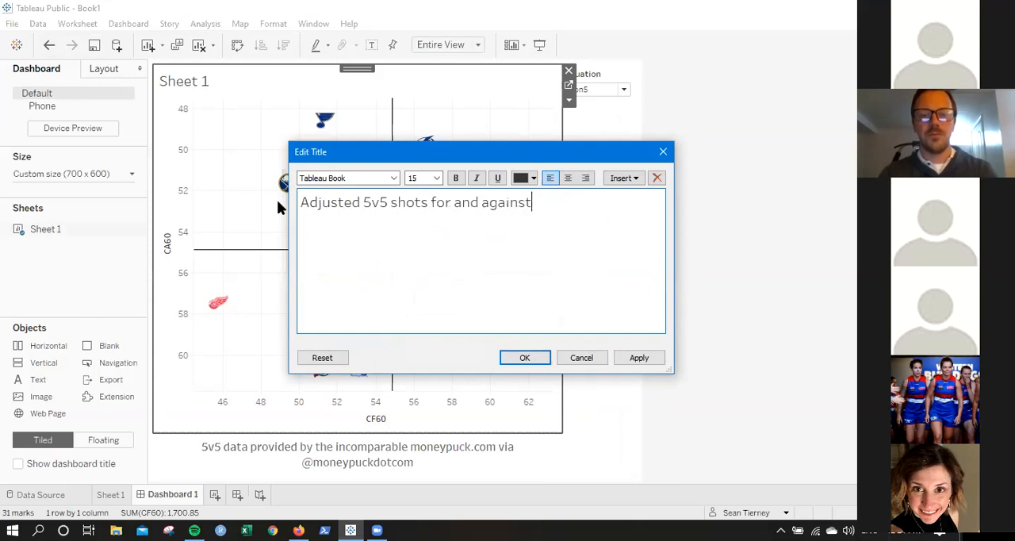
click(524, 358)
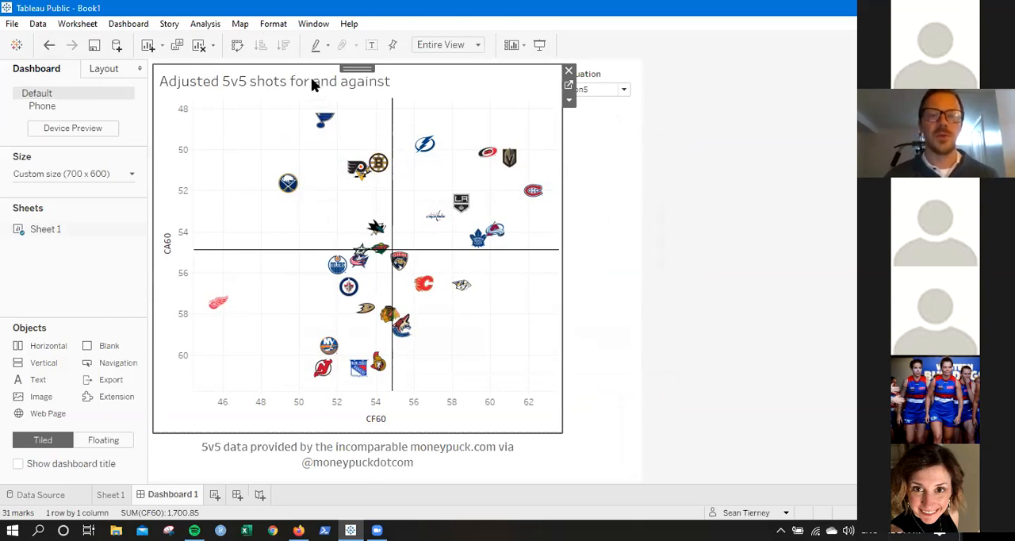
Format the chart title as bold, centred and red.
double_click(311, 79)
triple_click(471, 211)
click(455, 178)
click(568, 177)
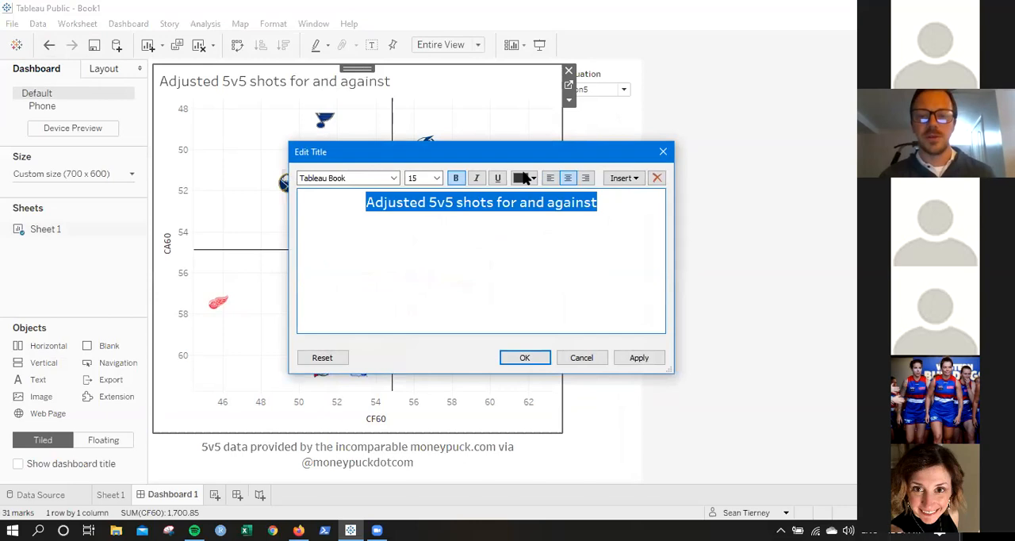
click(528, 177)
click(576, 228)
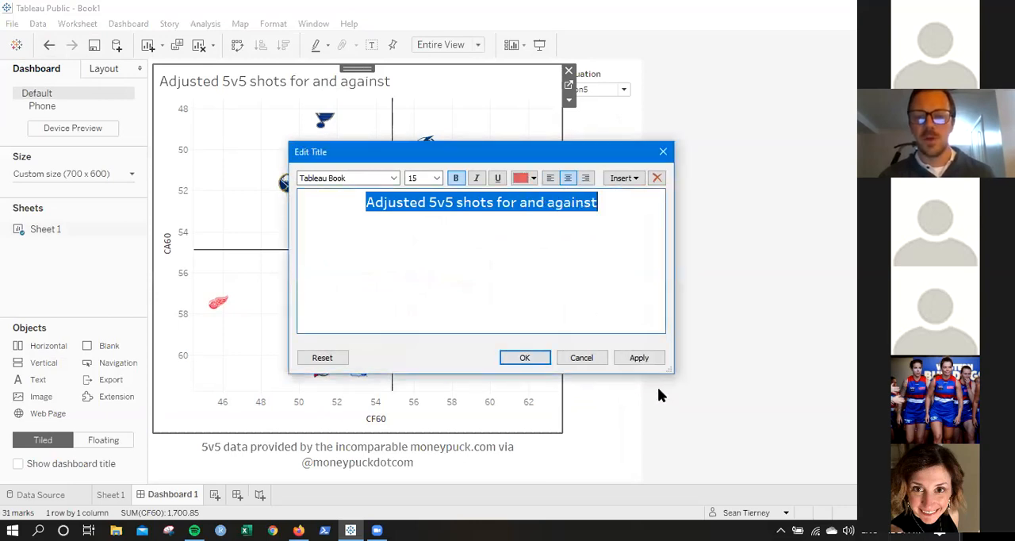
click(641, 356)
click(523, 357)
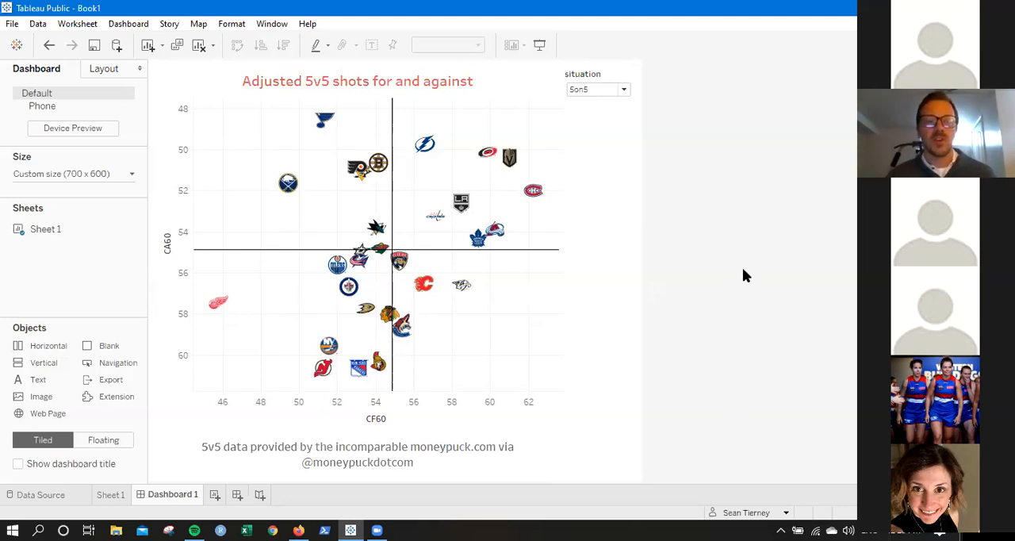
Turn on animations as the workbook default.
click(266, 28)
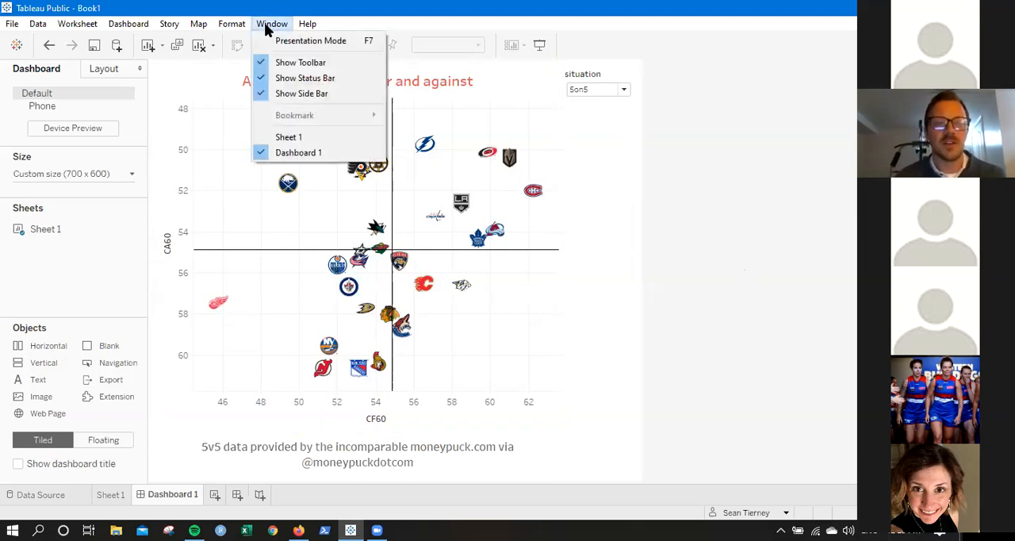
key(Left)
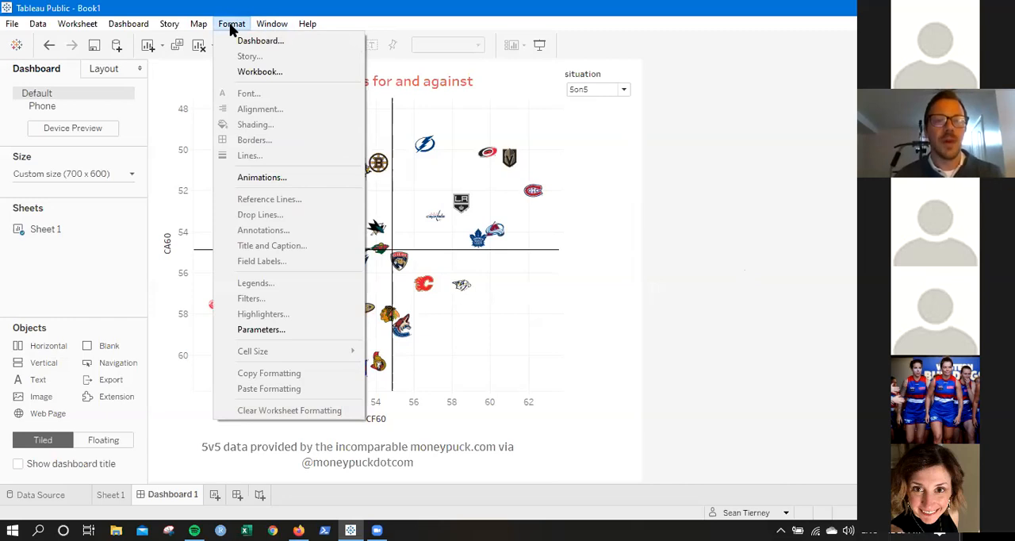
click(259, 178)
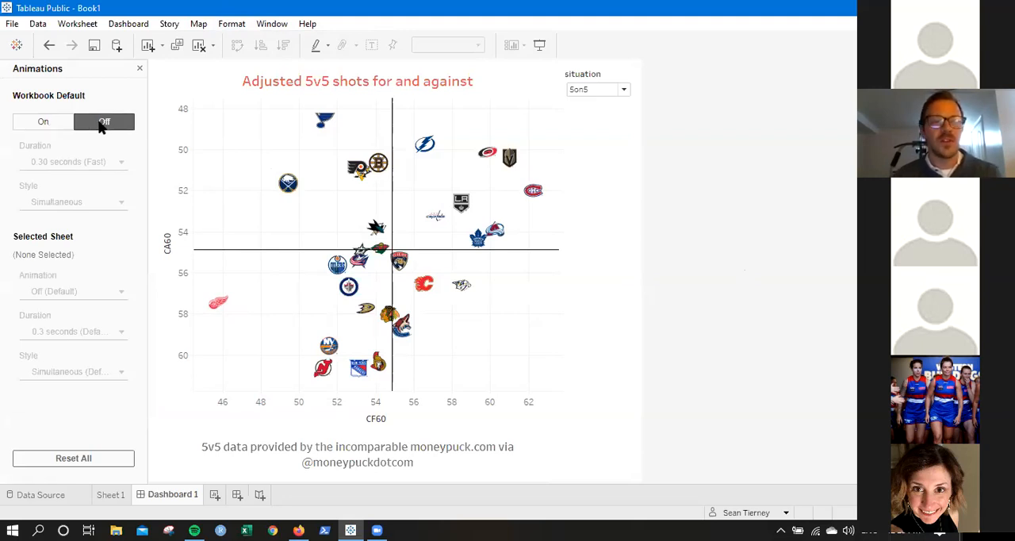
click(52, 121)
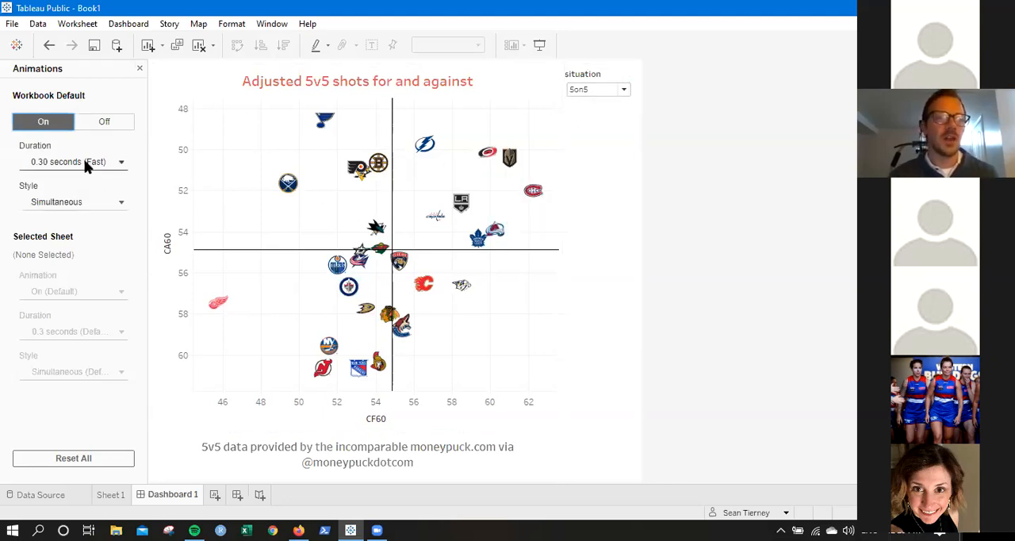
Preview the animation by switching the situation filter to 5on4, to 4on5 and back to 5on5.
click(582, 90)
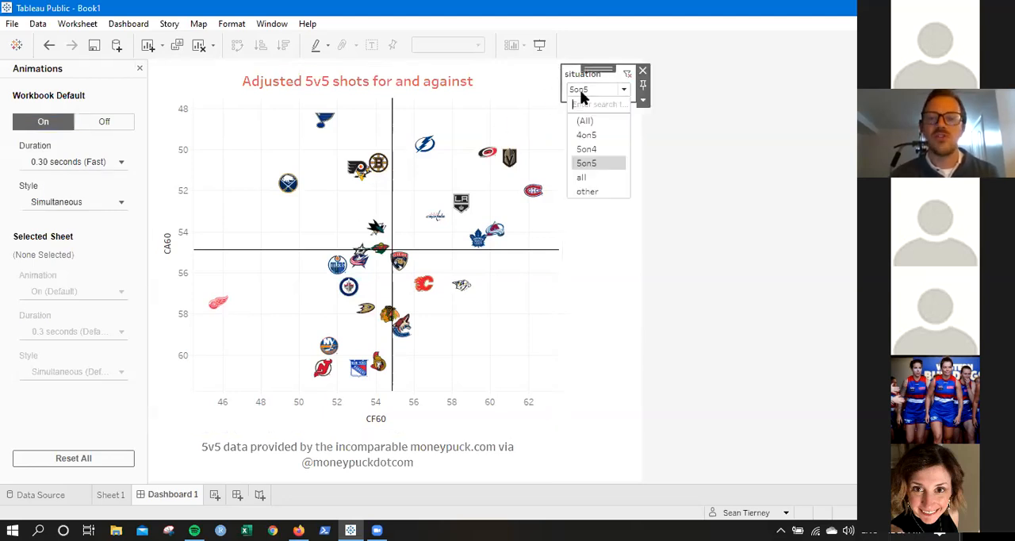
click(598, 149)
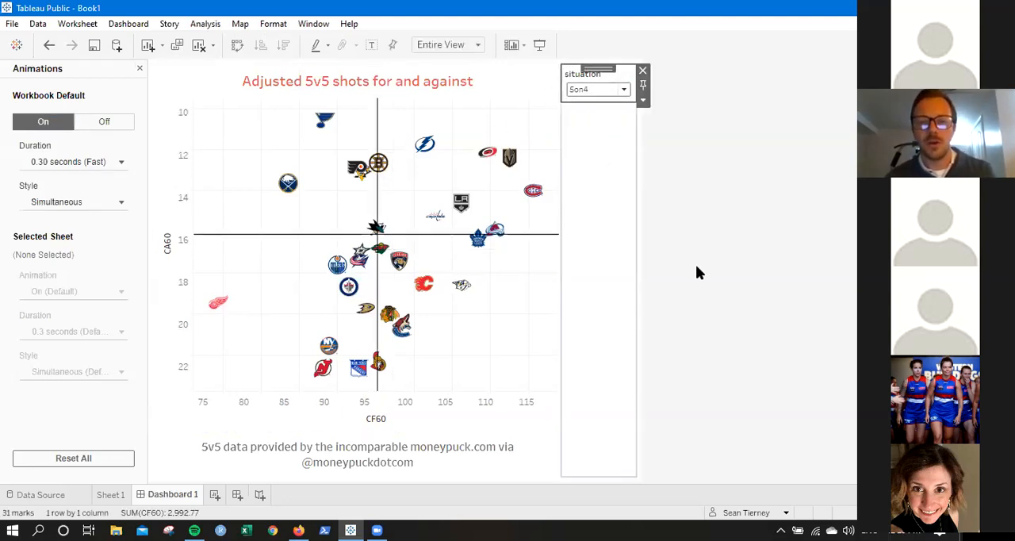
click(599, 94)
click(588, 132)
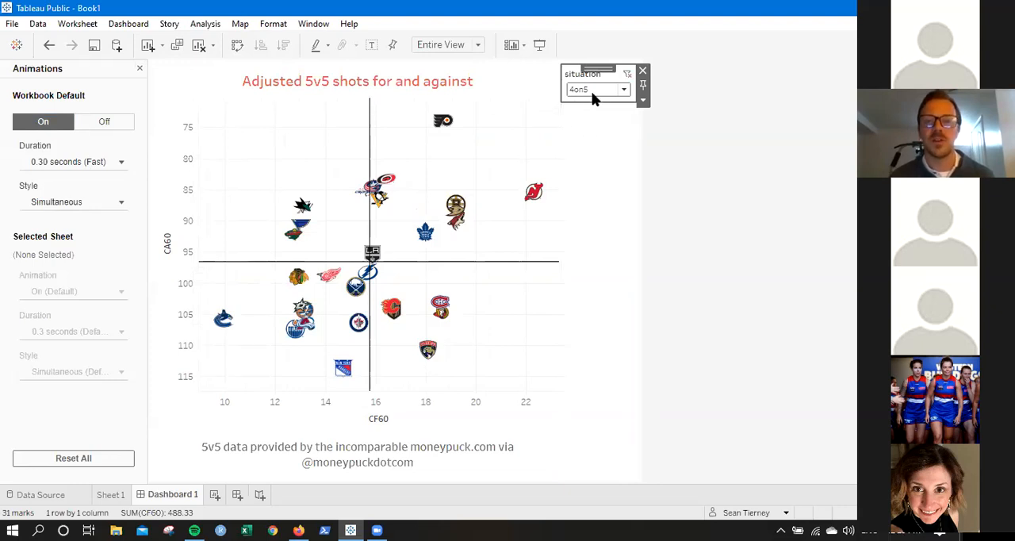
click(592, 92)
click(587, 163)
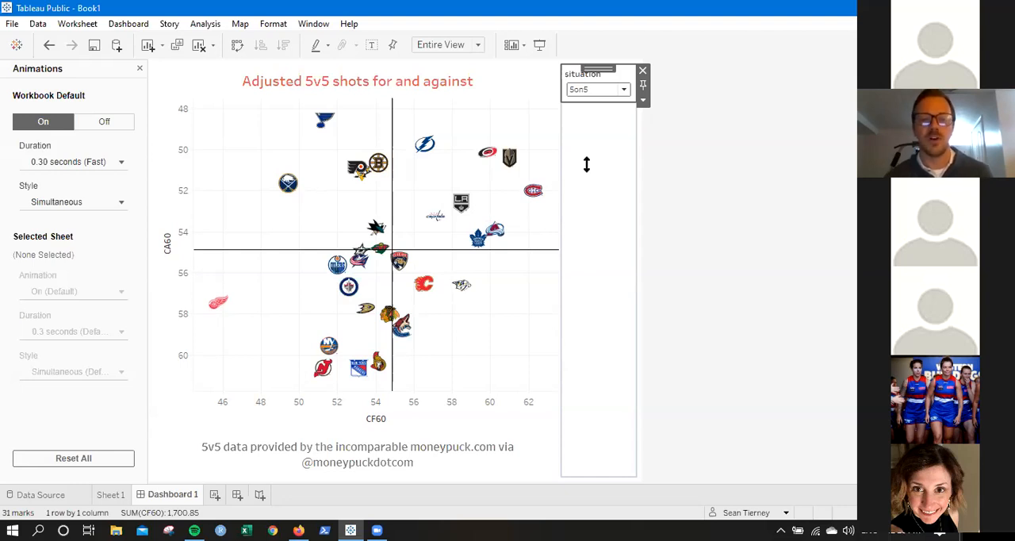
Set the workbook default animation duration to 1.00 seconds (Slow) and its style to Sequential.
click(44, 164)
click(63, 209)
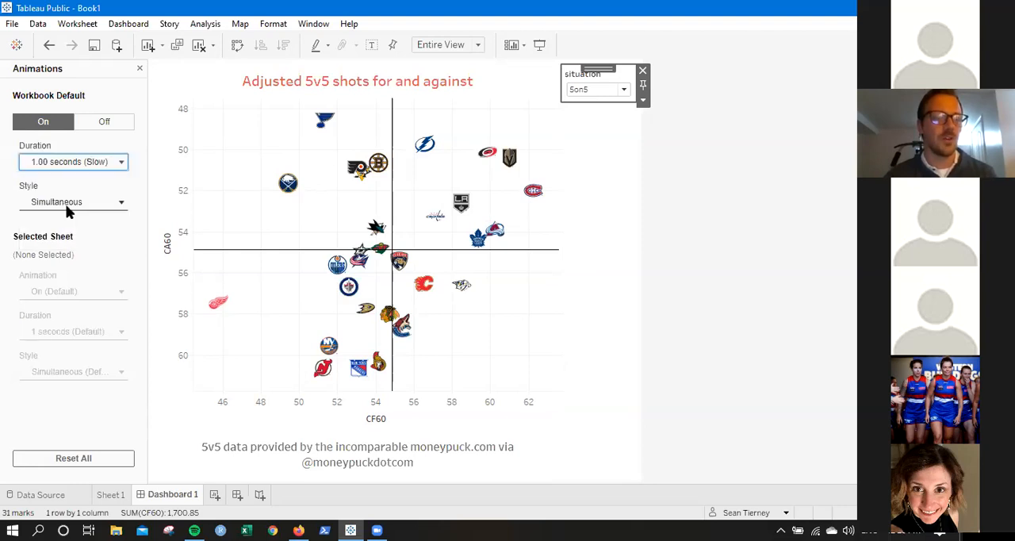
click(61, 201)
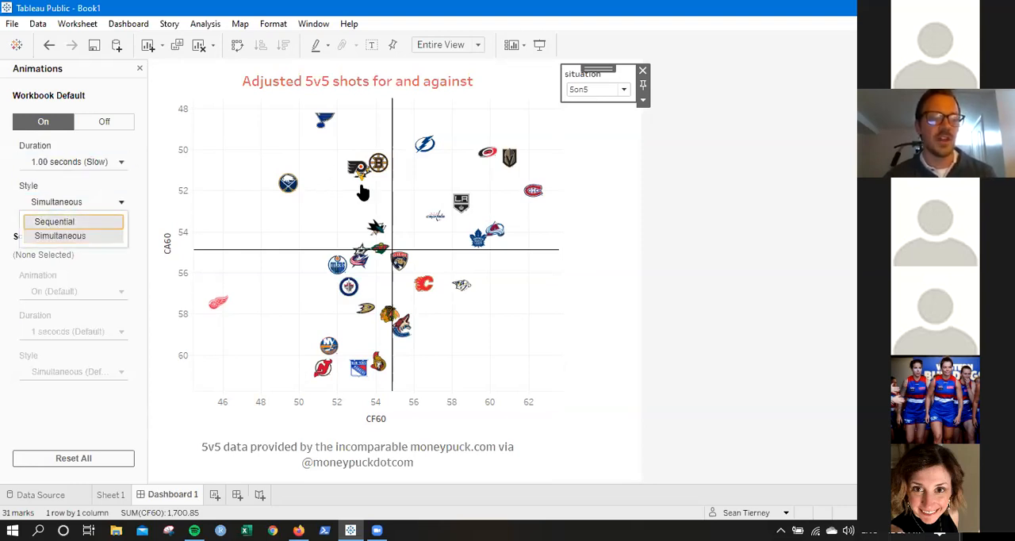
click(54, 222)
Preview the sequential animation by switching the situation filter to 5on4 and back to 5on5, and close the animation settings.
click(582, 92)
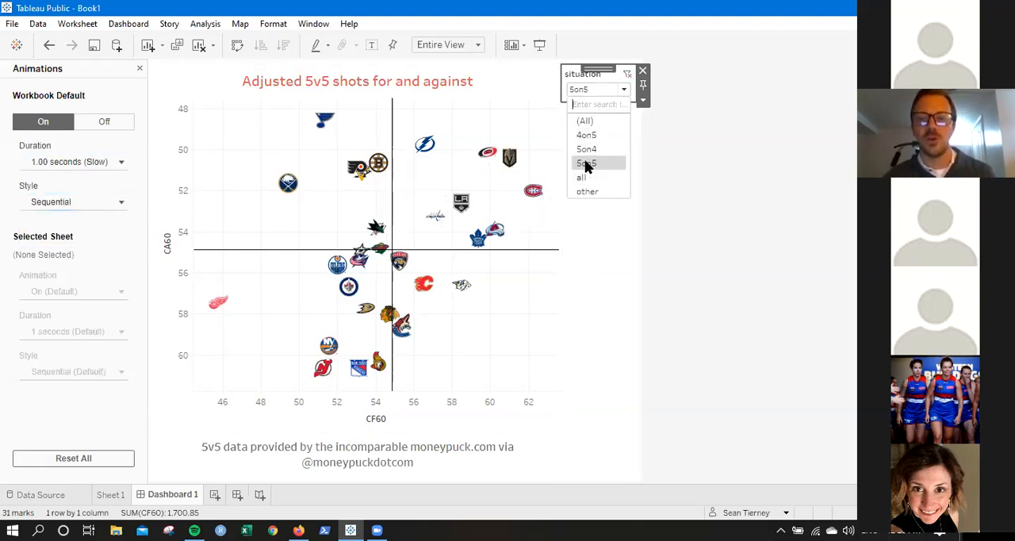
click(591, 150)
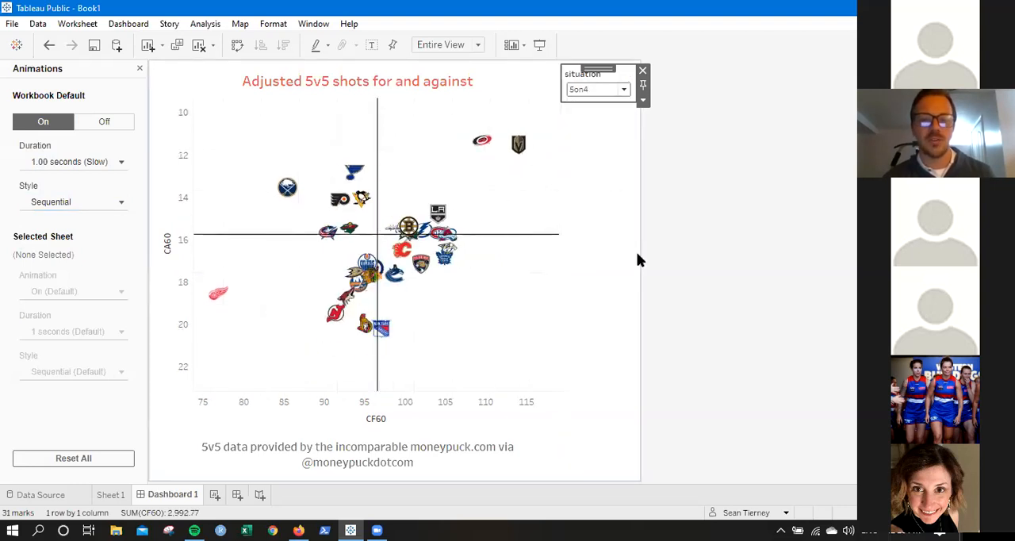
click(600, 92)
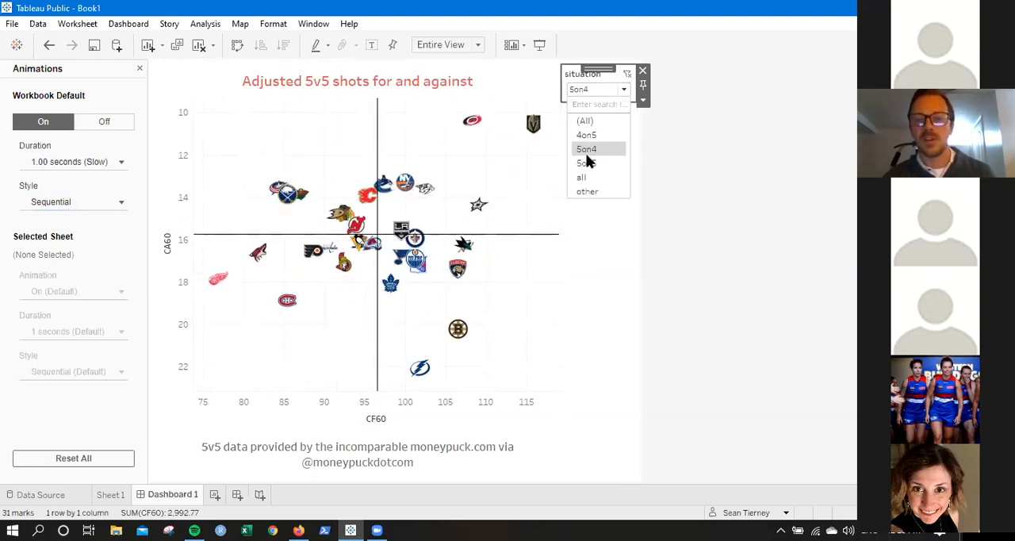
click(588, 162)
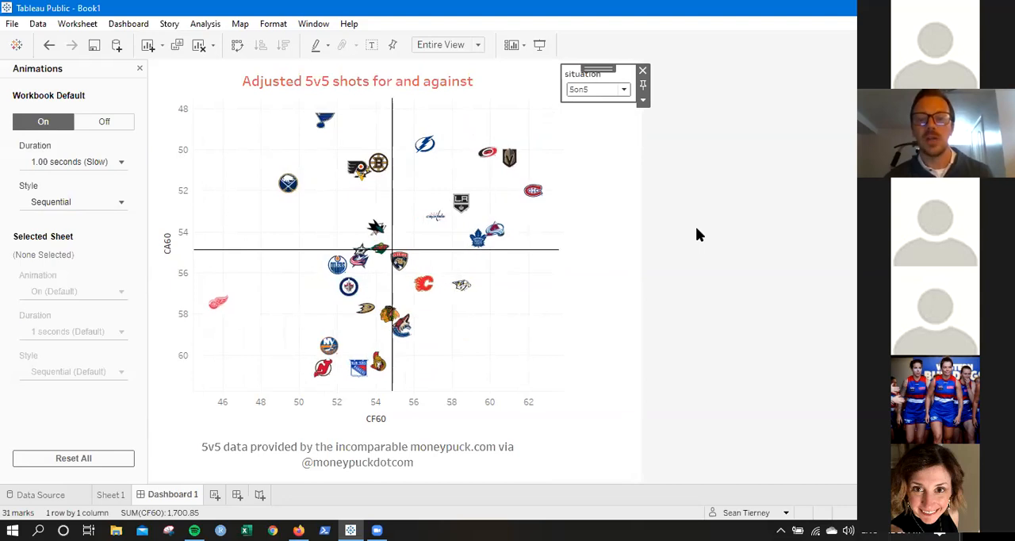
click(140, 69)
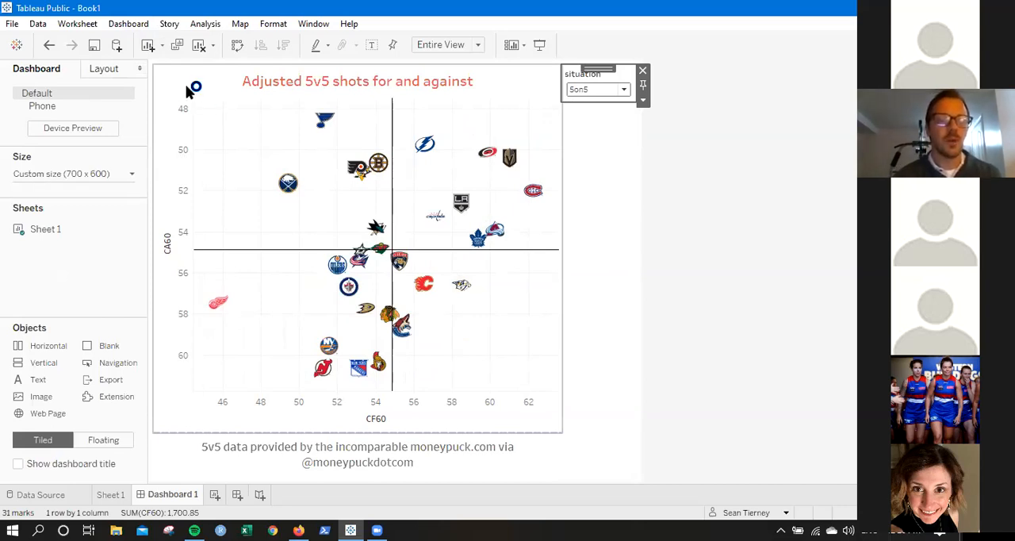
Save the workbook to Tableau Public with the title "Tableau tutorial".
click(97, 48)
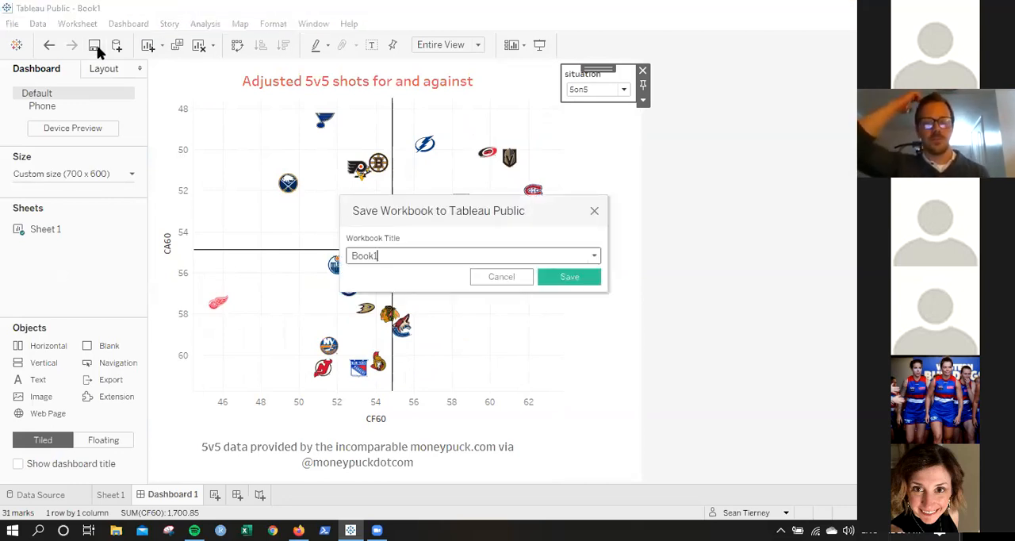
double_click(377, 256)
text(Tableau tutorial)
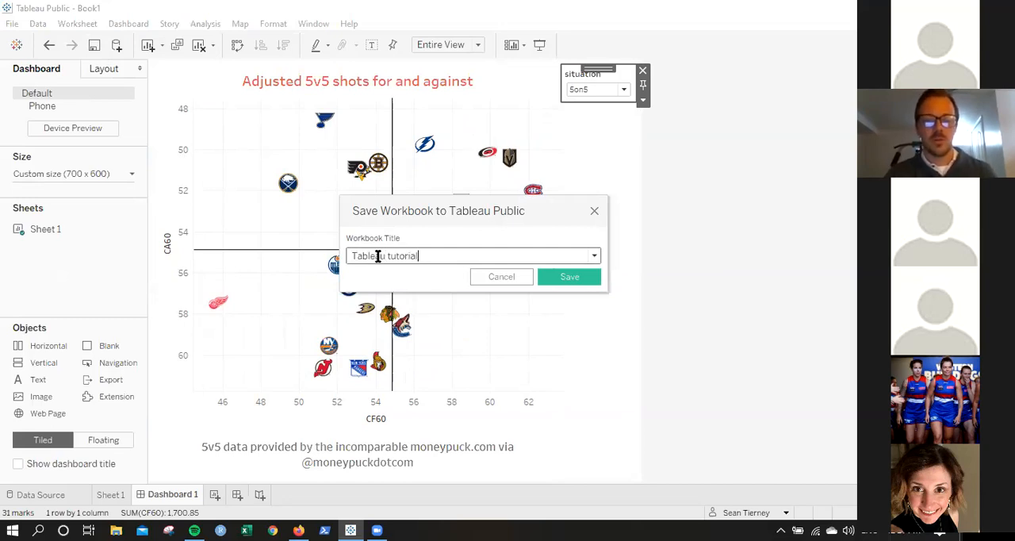
click(575, 279)
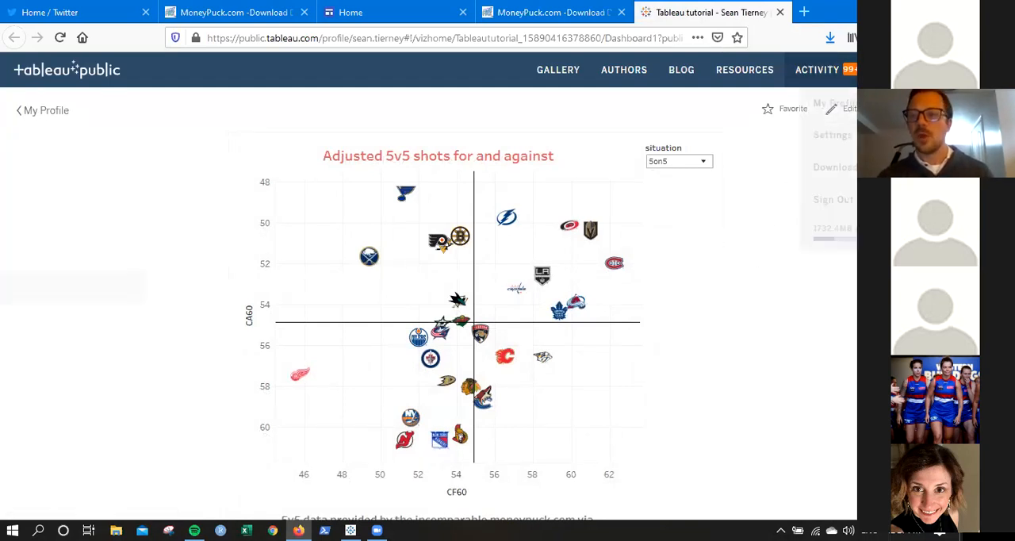
Go to the Tableau Public profile, look over its vizzes and open the published "Tableau tutorial" viz.
mouse_move(860, 71)
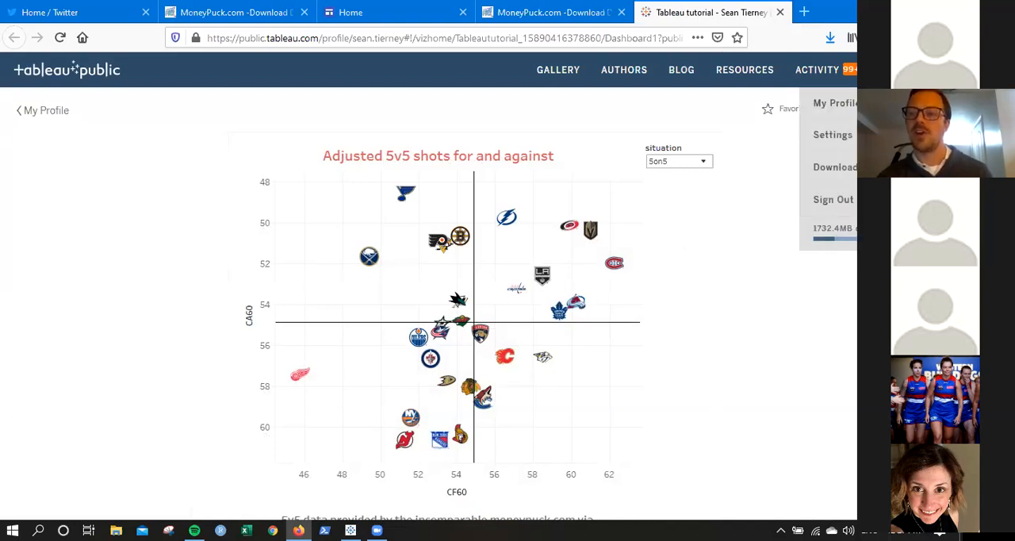
click(834, 103)
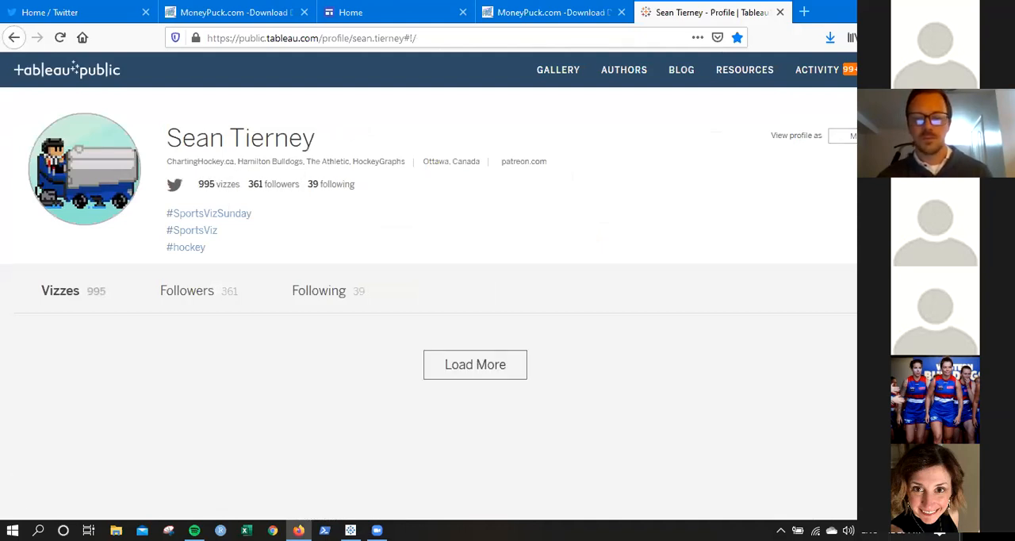
scroll(428, 302, down, 1)
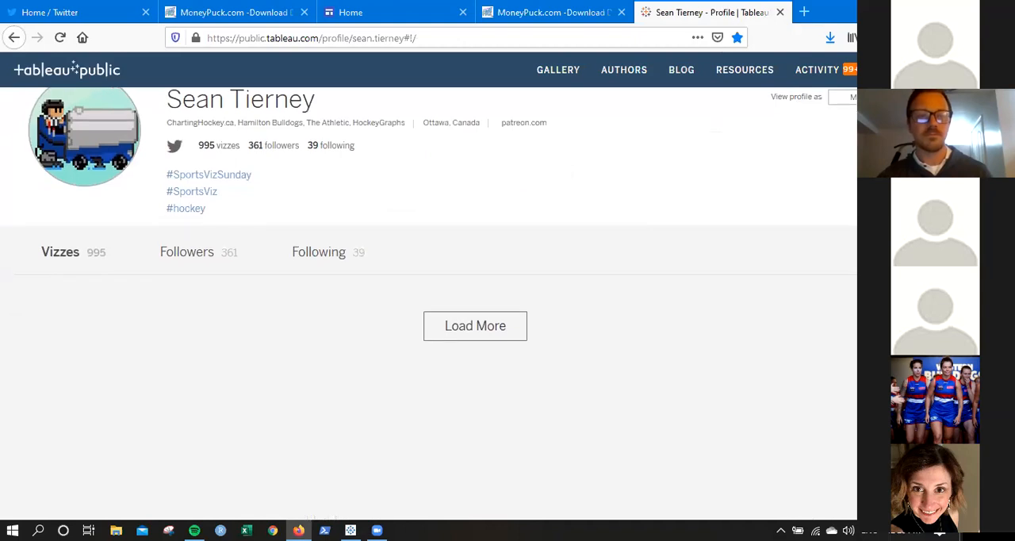
scroll(429, 301, down, 3)
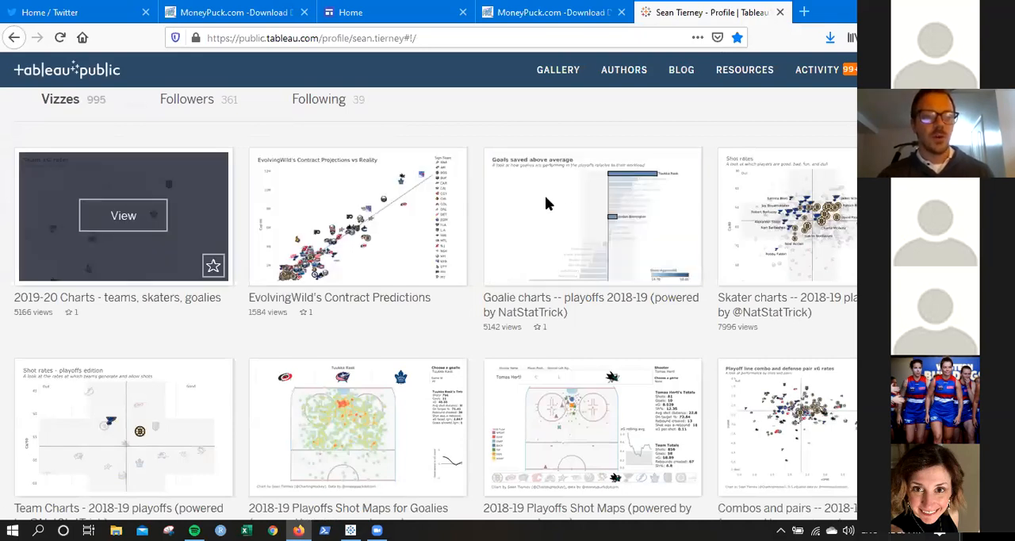
scroll(428, 303, up, 5)
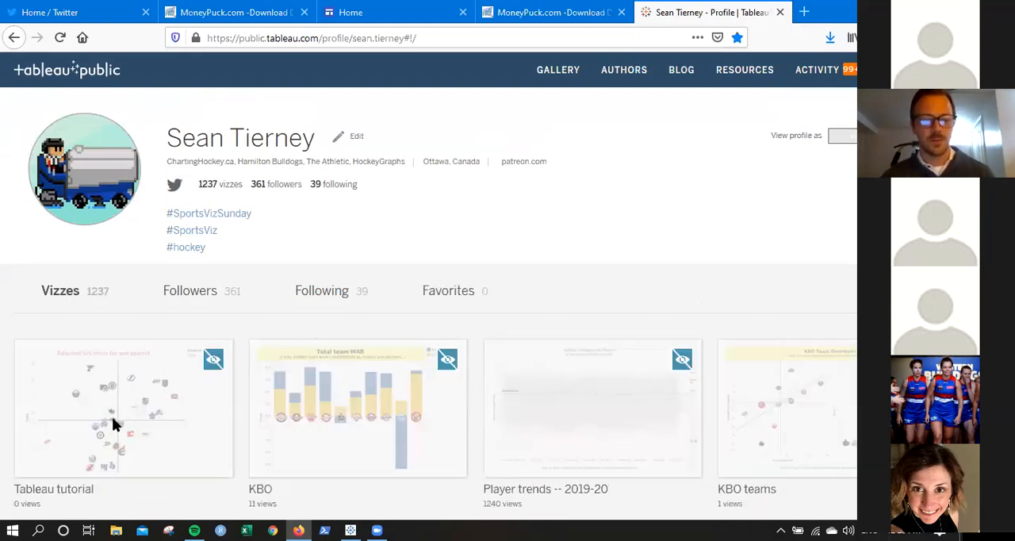
mouse_move(132, 417)
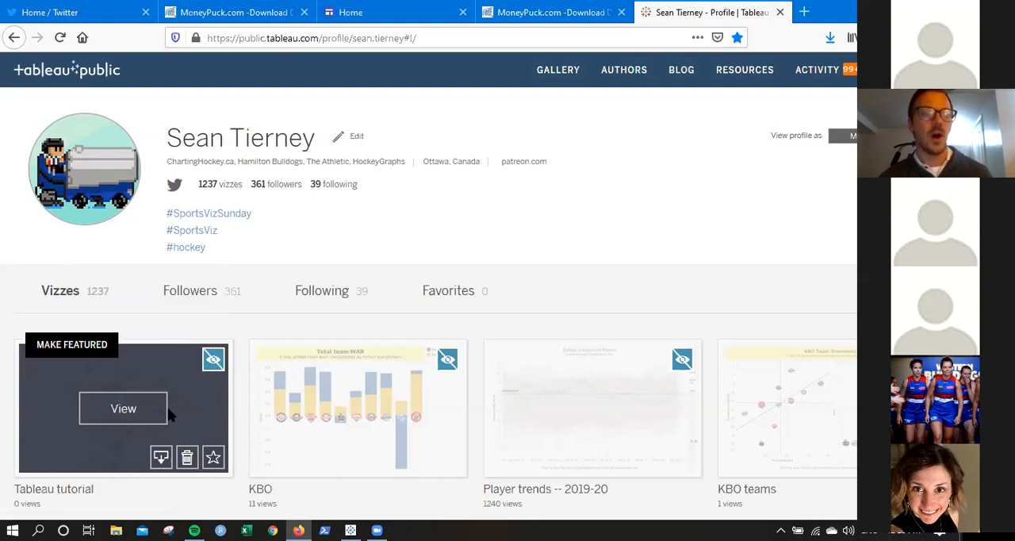
click(131, 411)
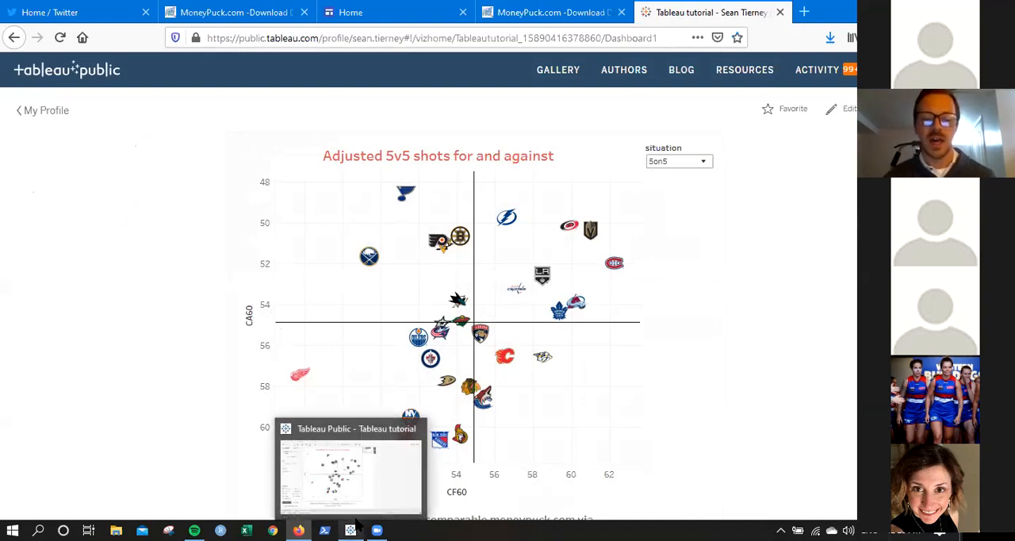
Test the published dashboard's situation filter by switching it to 5on4 and back to 5on5.
click(662, 165)
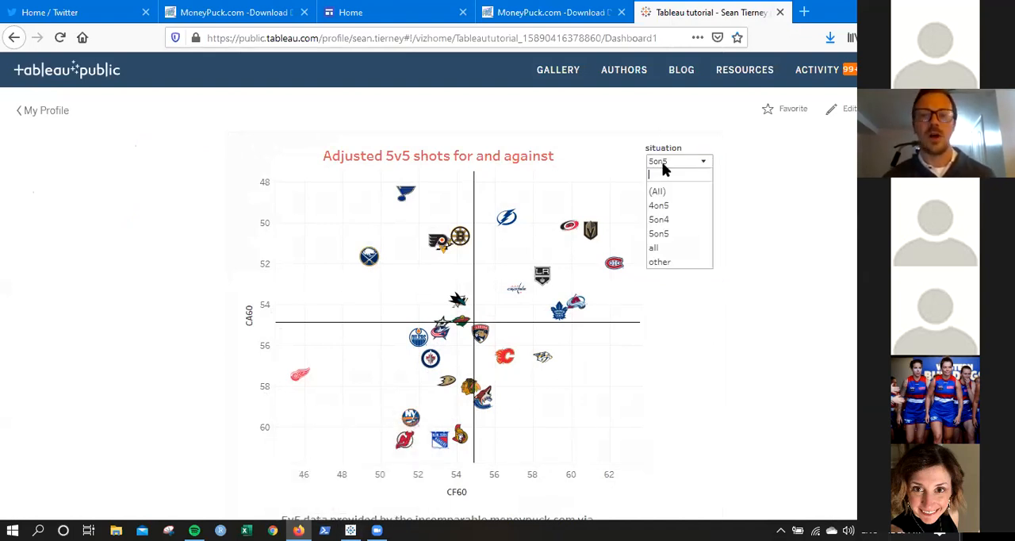
click(664, 219)
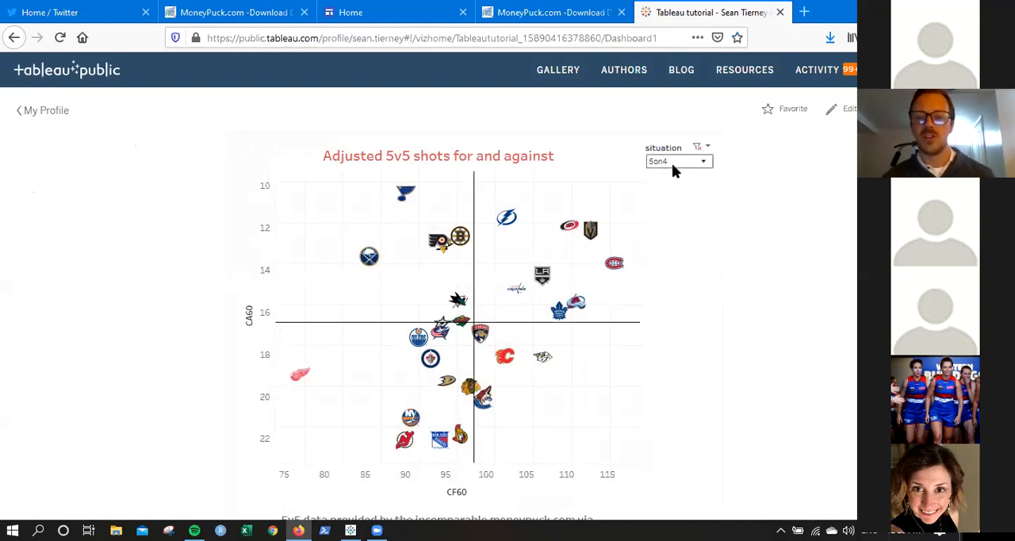
click(672, 163)
click(665, 232)
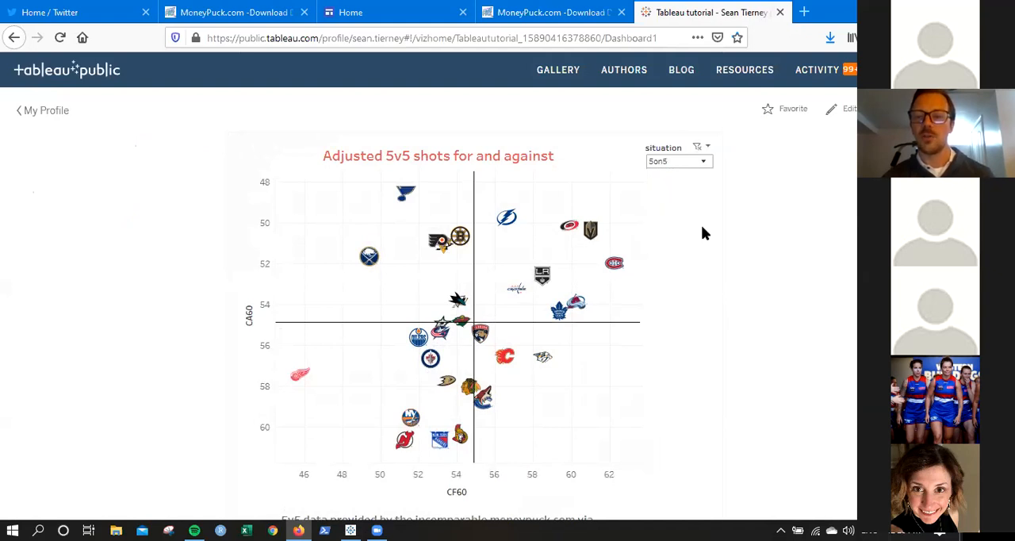
Download the published dashboard as an image.
scroll(457, 317, down, 5)
scroll(457, 318, up, 3)
scroll(477, 294, down, 1)
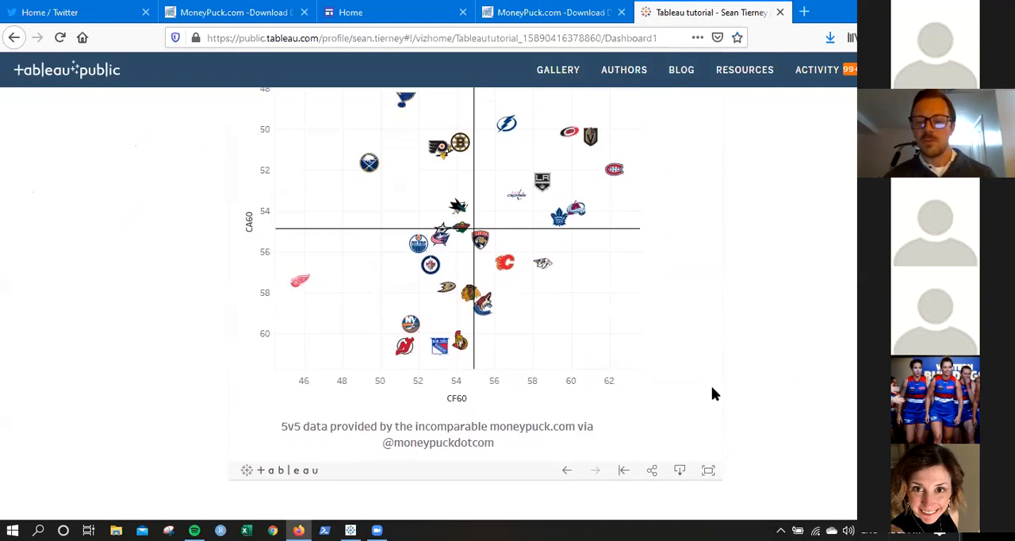
click(681, 472)
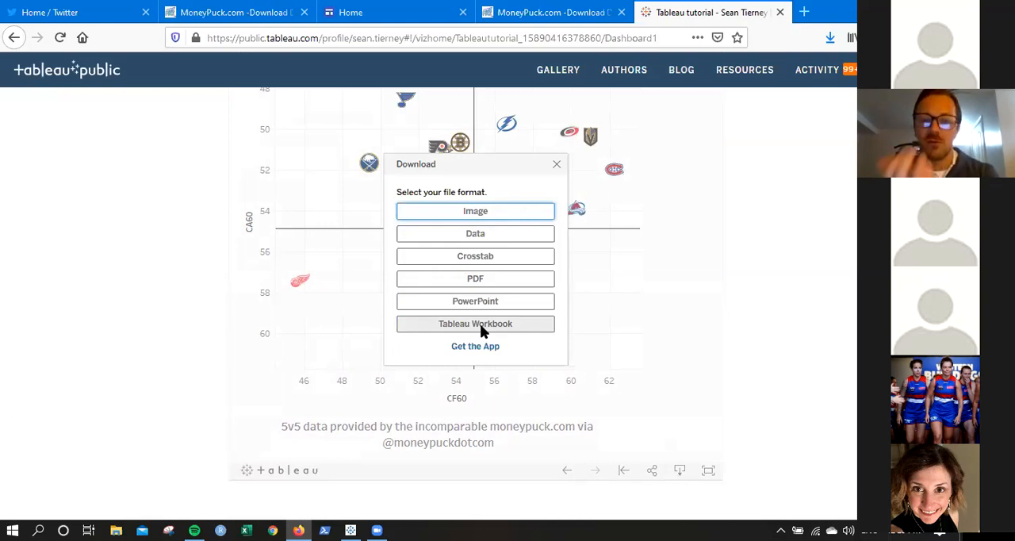
click(479, 212)
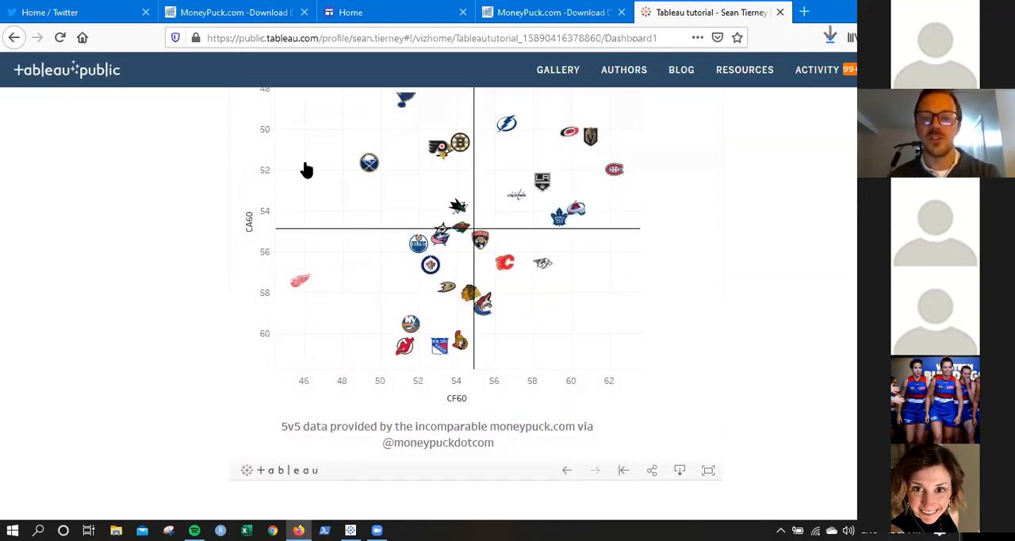
View the Twitter home feed and the ISOL-HAC conference home page among the open web pages.
click(85, 10)
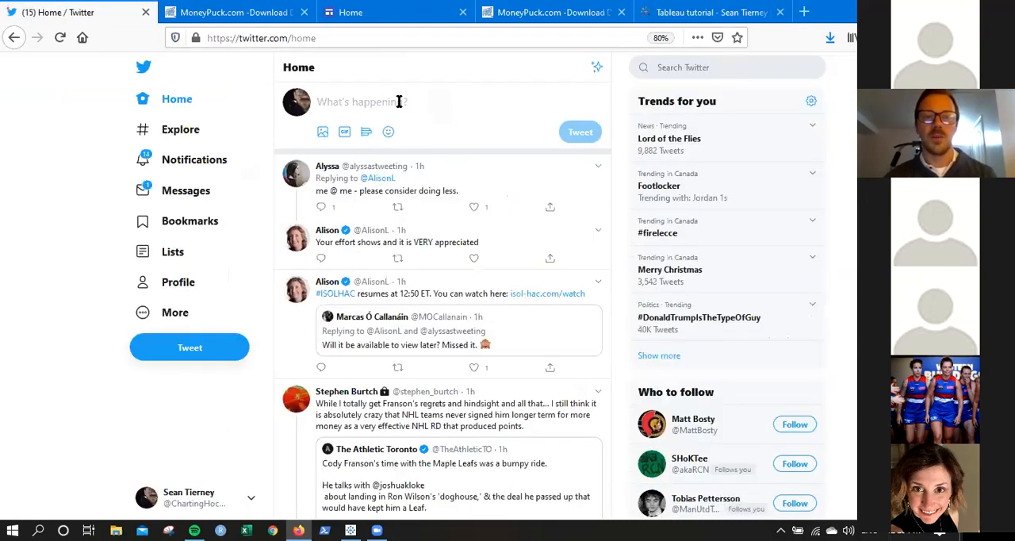
click(713, 17)
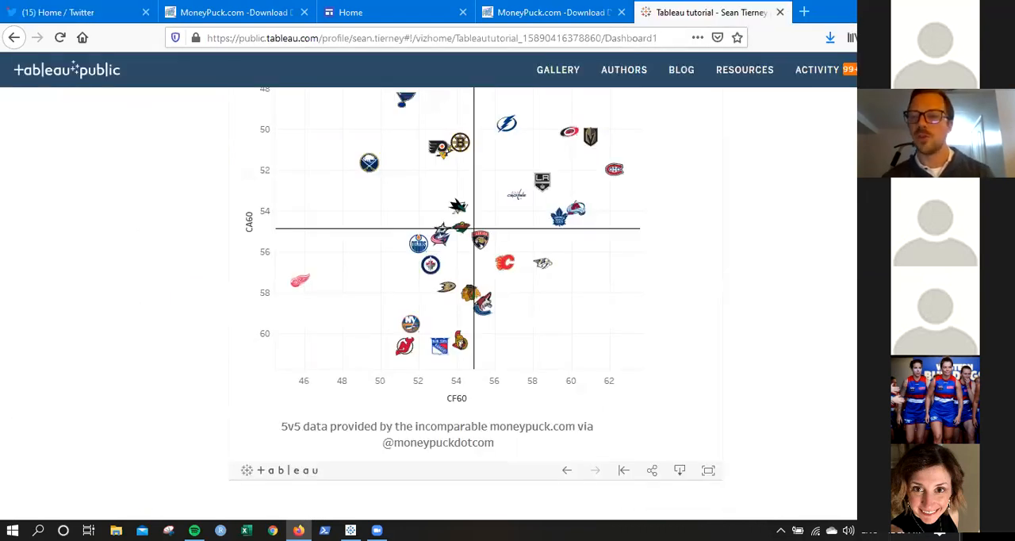
scroll(457, 301, up, 2)
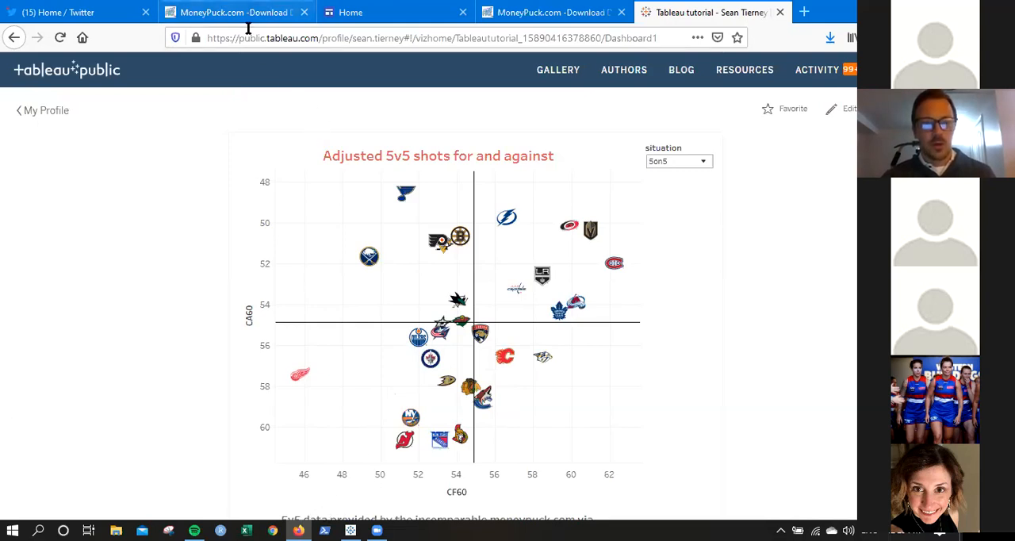
click(396, 13)
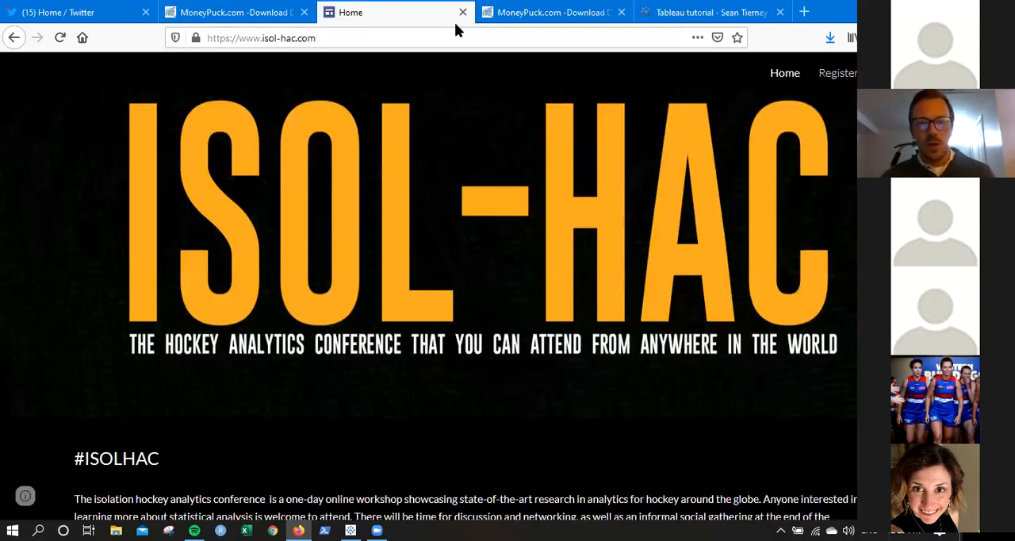